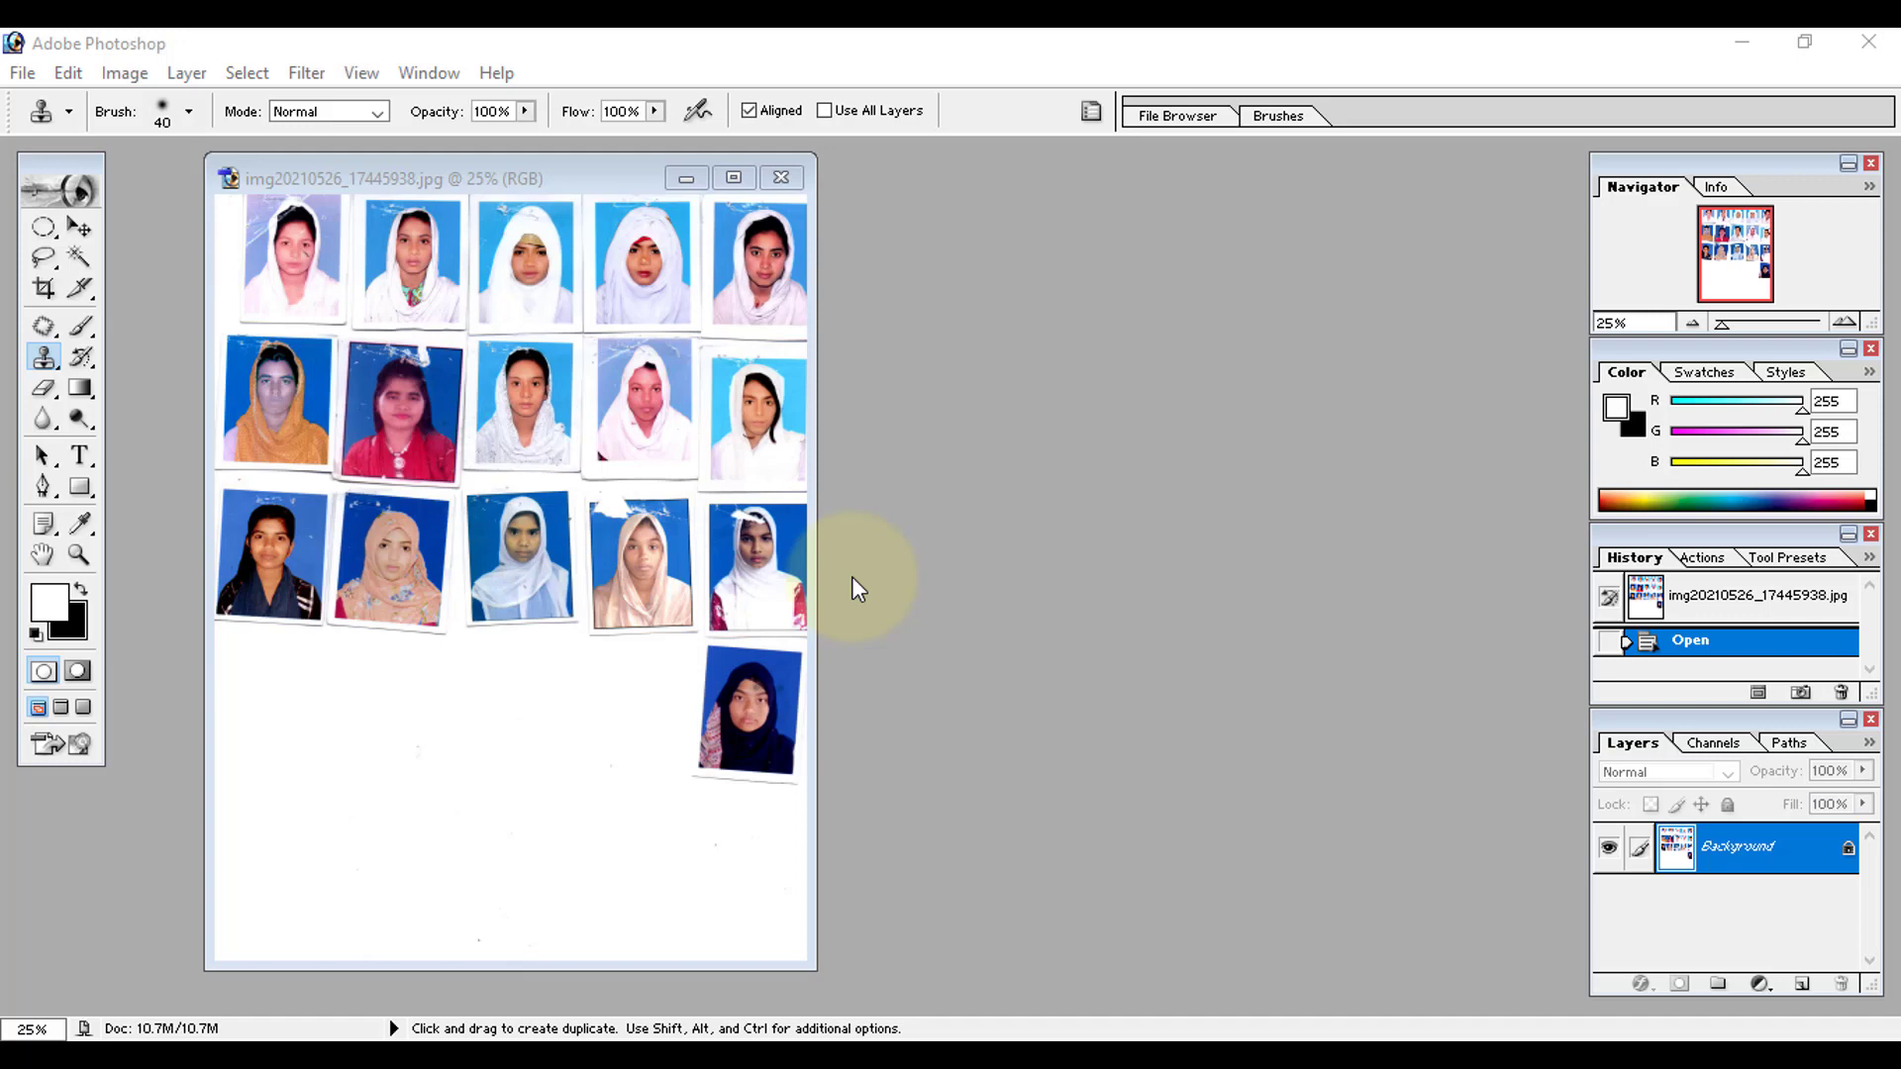
- Crop the scanned sheet to the first portrait in the upper row at 1.5 in by 1.9 in, 300 pixels/inch
click(734, 177)
scroll(788, 394, down, 2)
scroll(788, 394, up, 3)
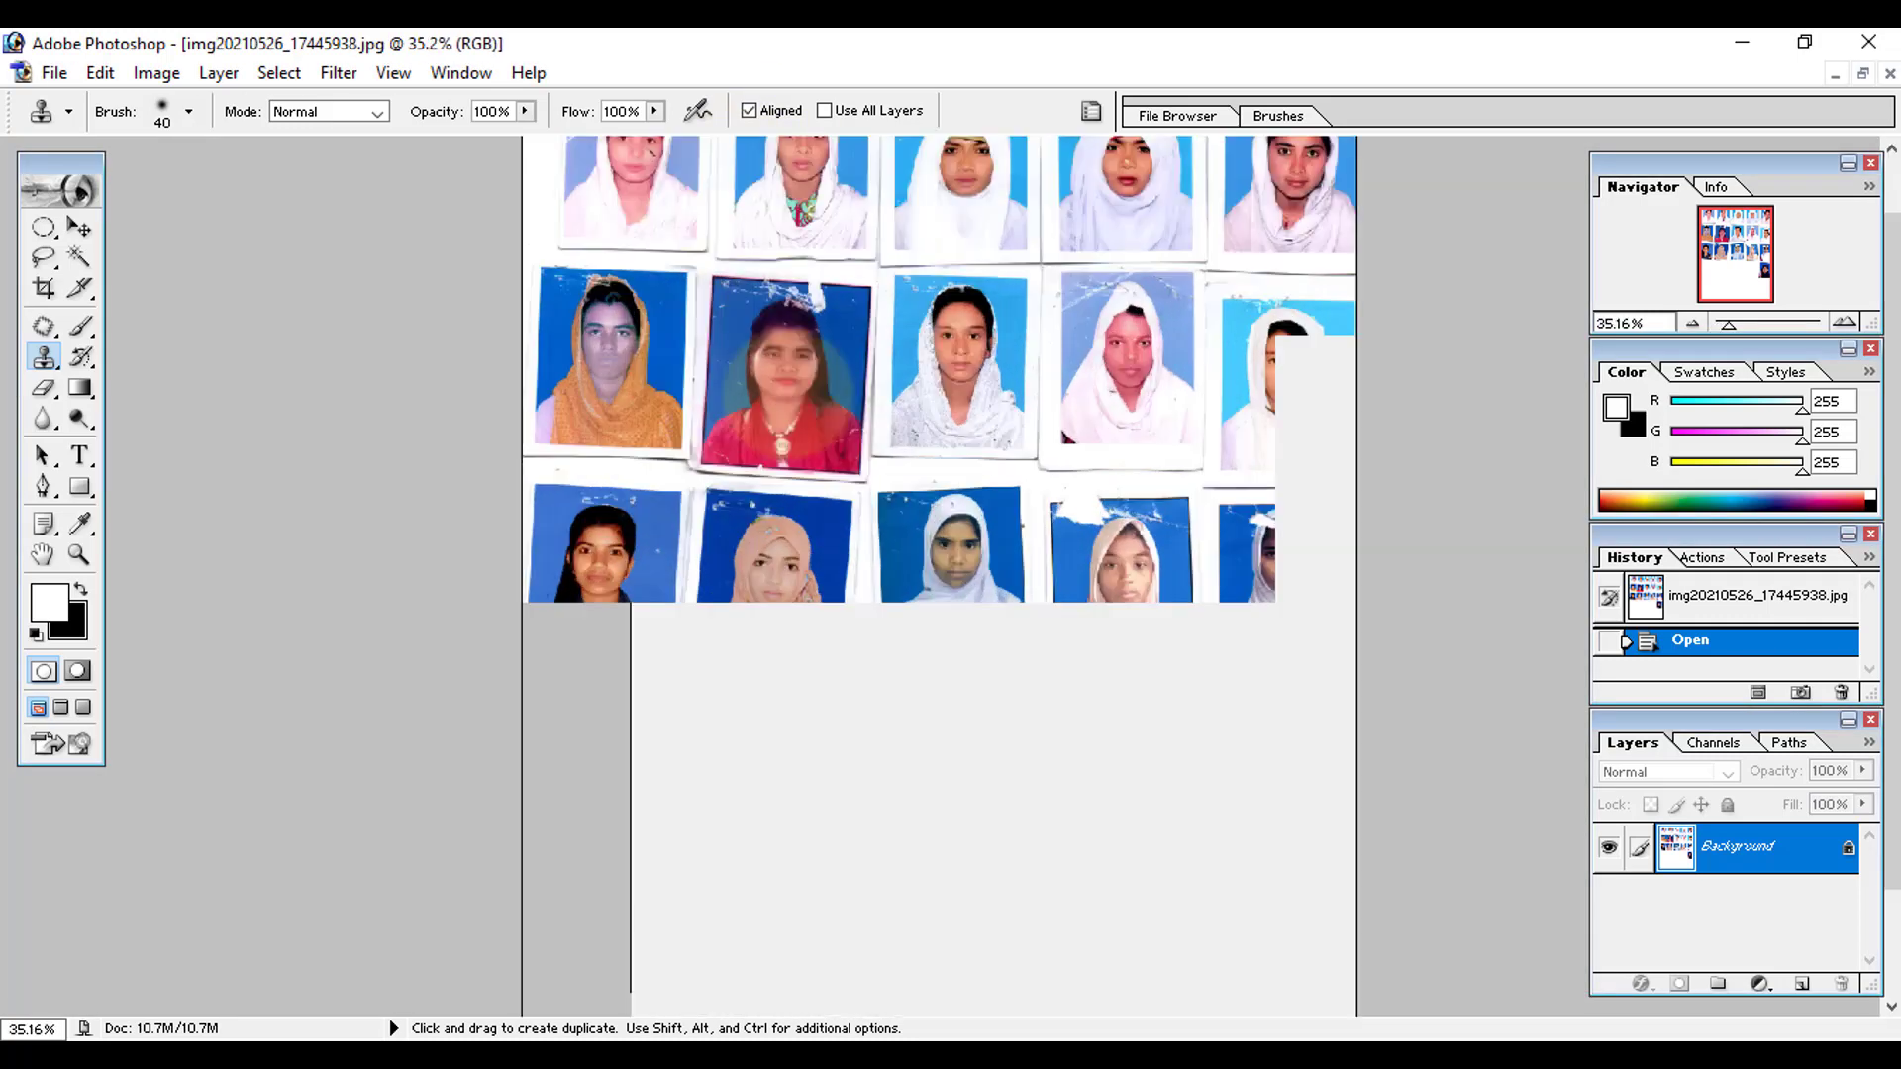
scroll(655, 476, up, 3)
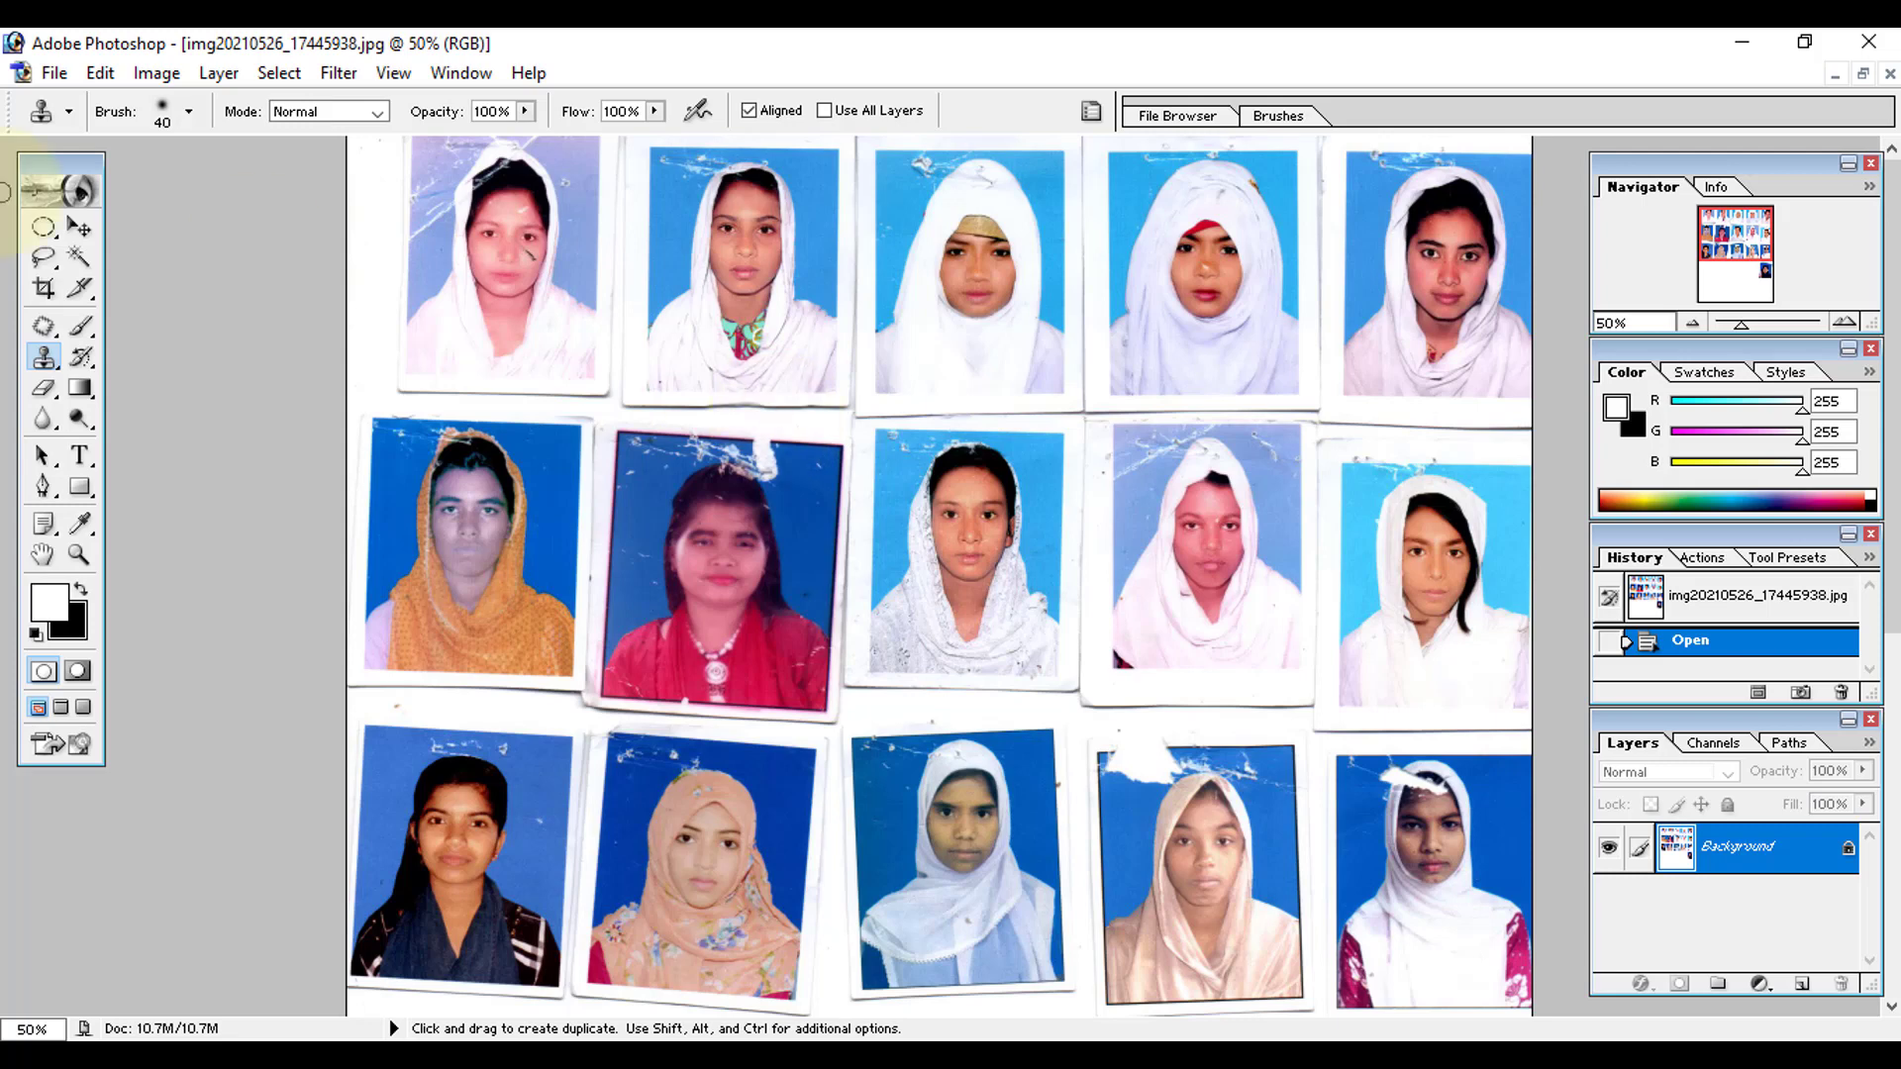
click(43, 288)
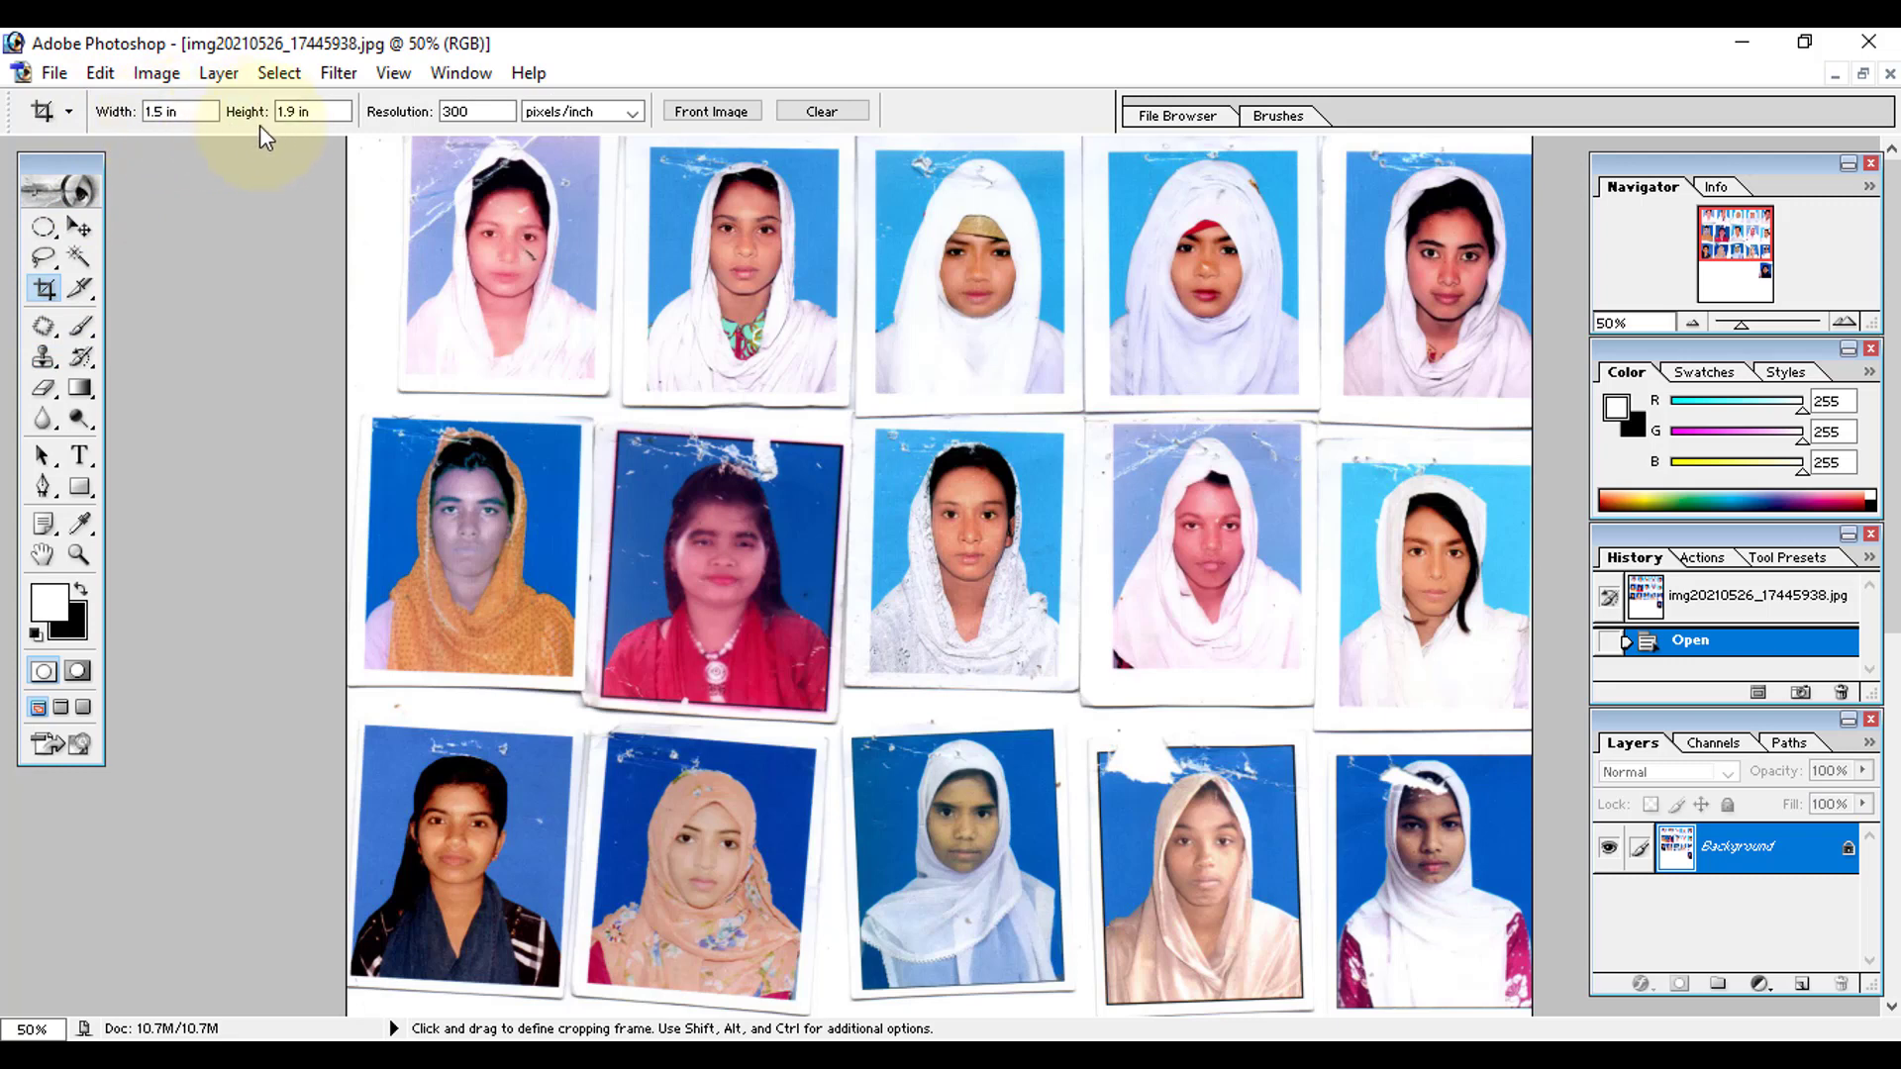
click(348, 115)
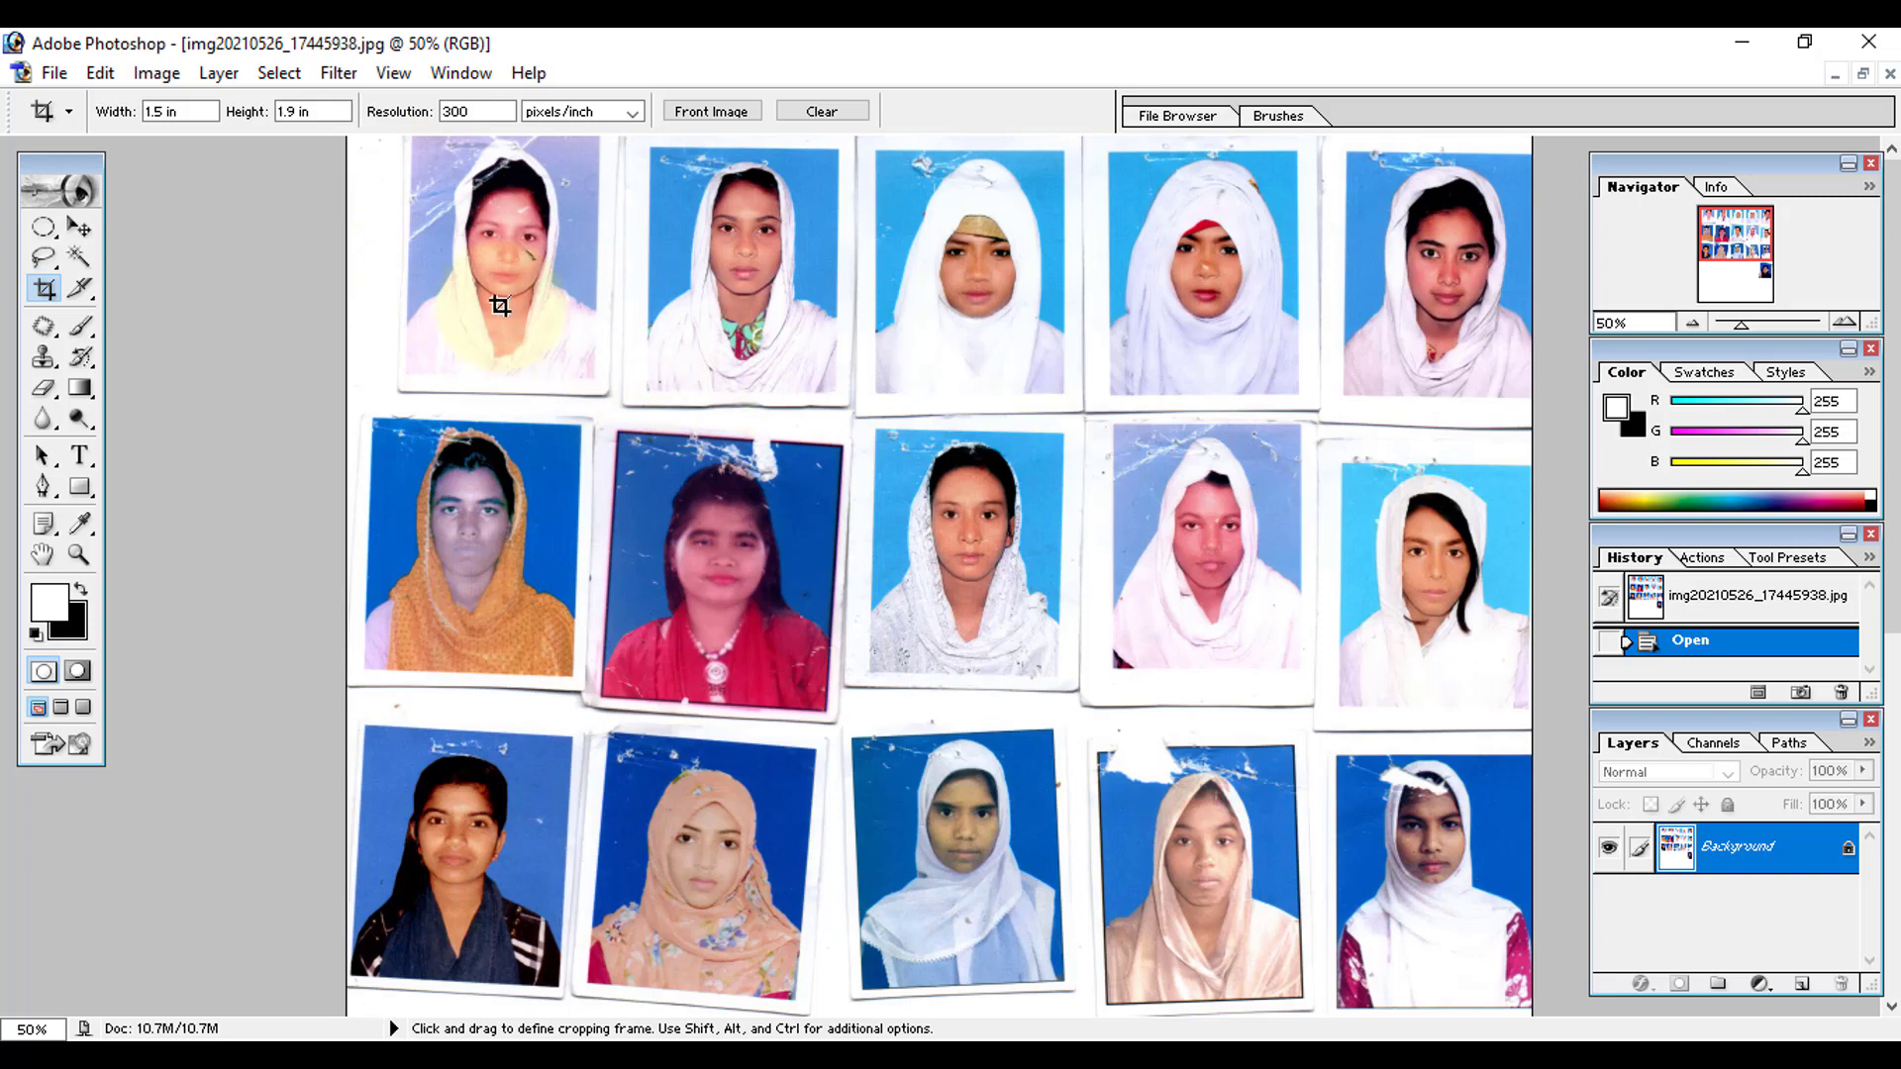
drag(422, 140, 594, 352)
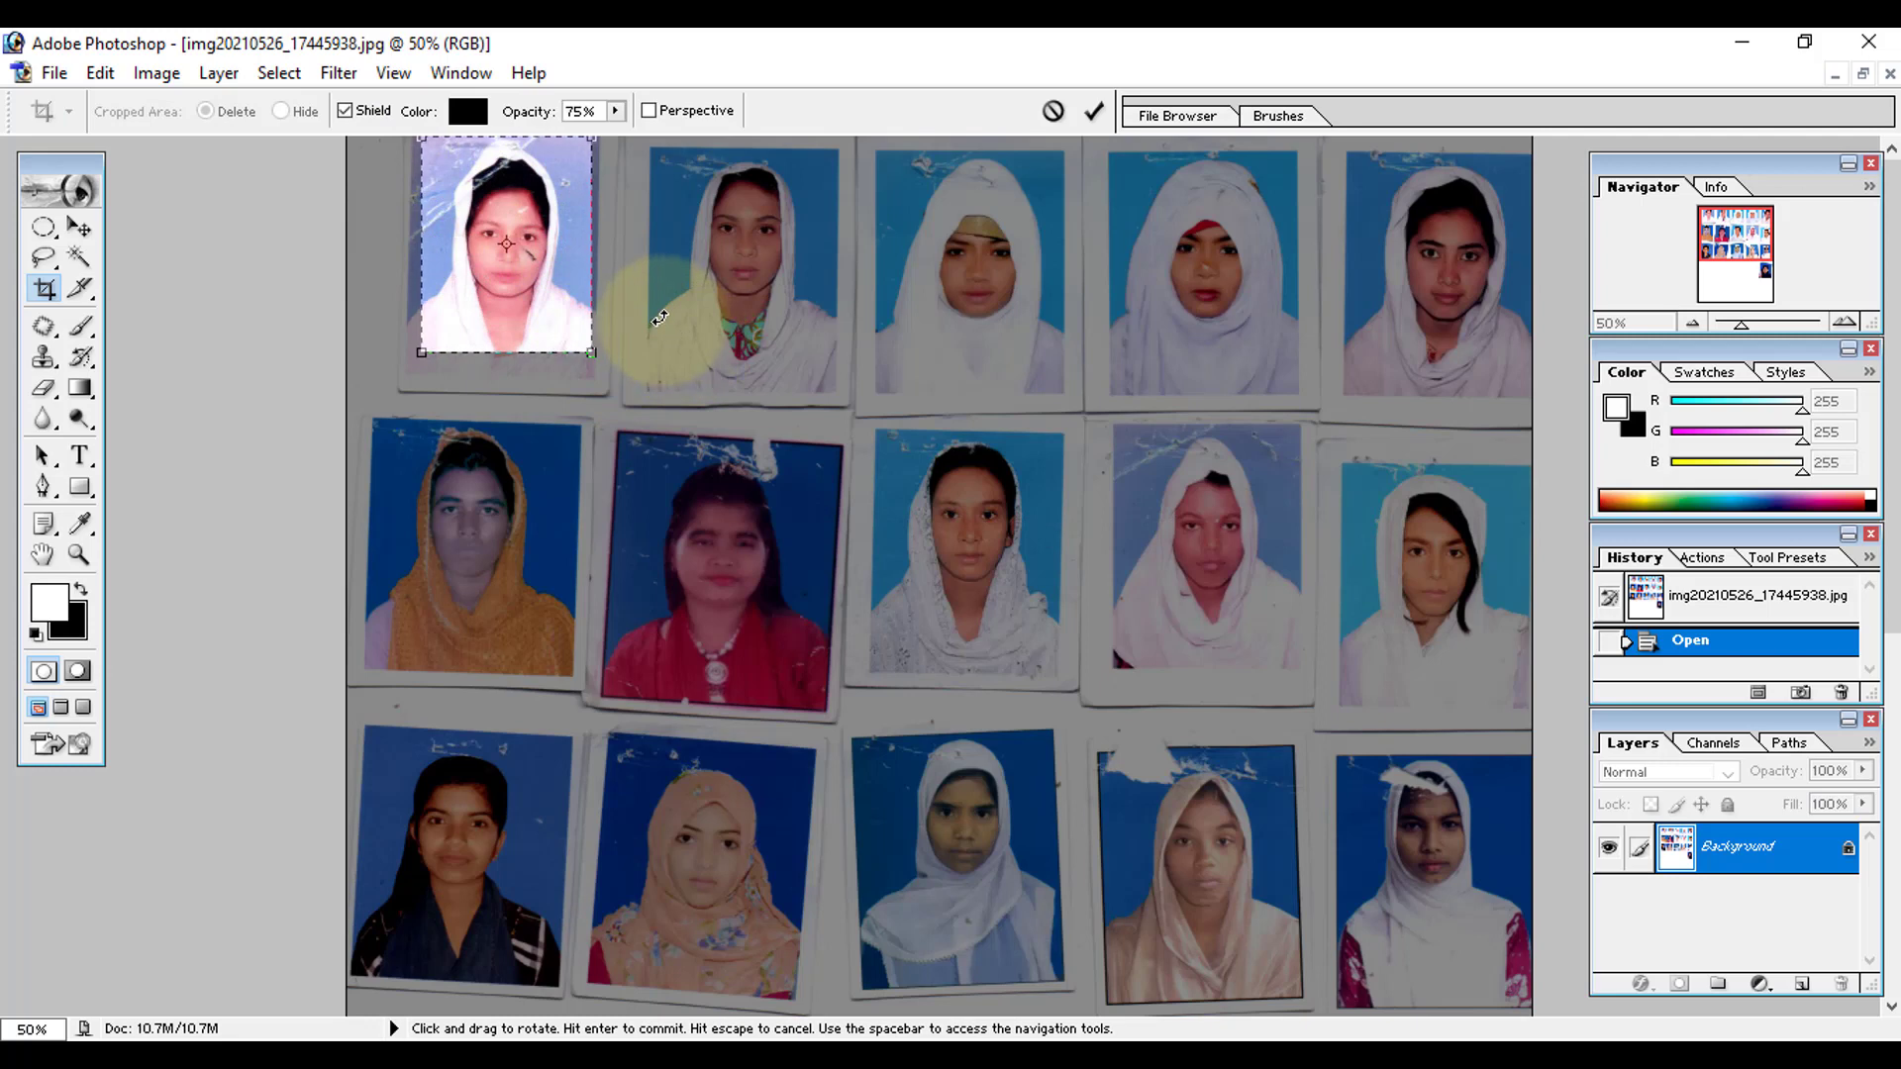
key(Return)
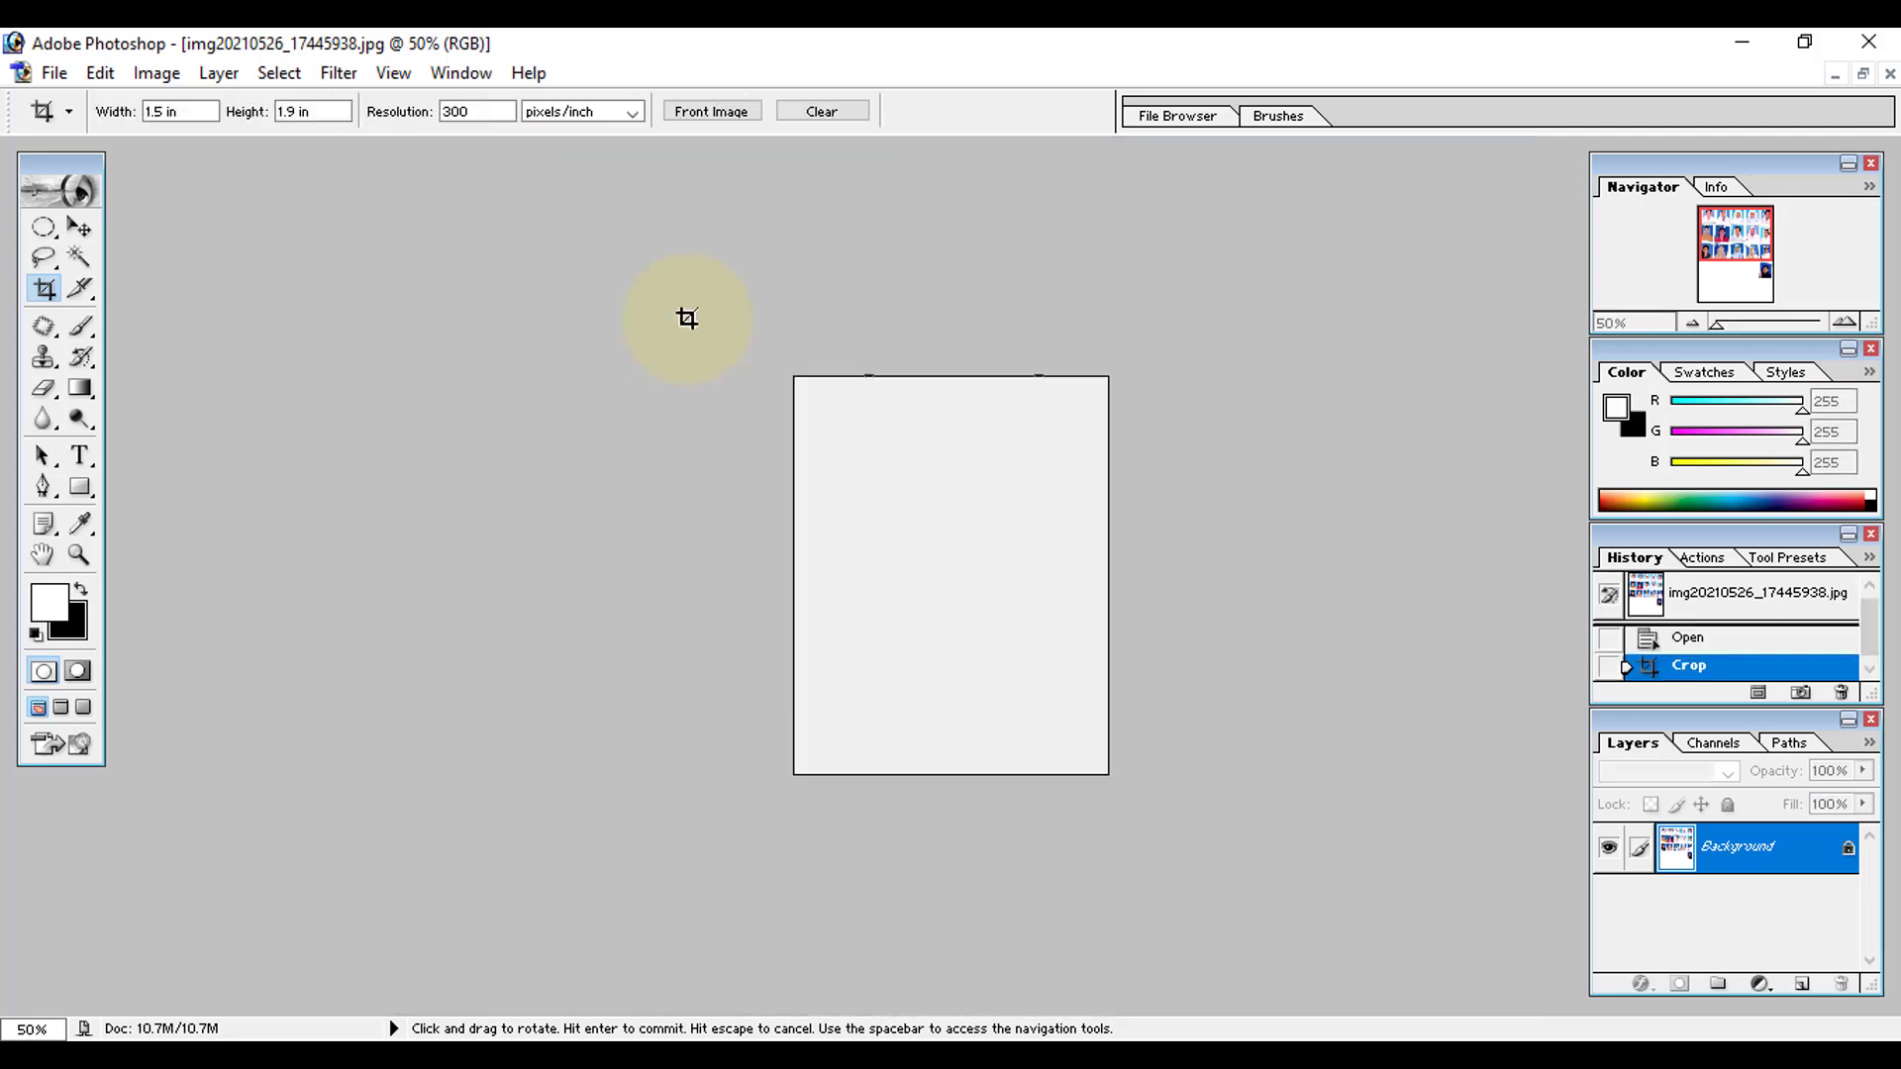
key(ctrl+0)
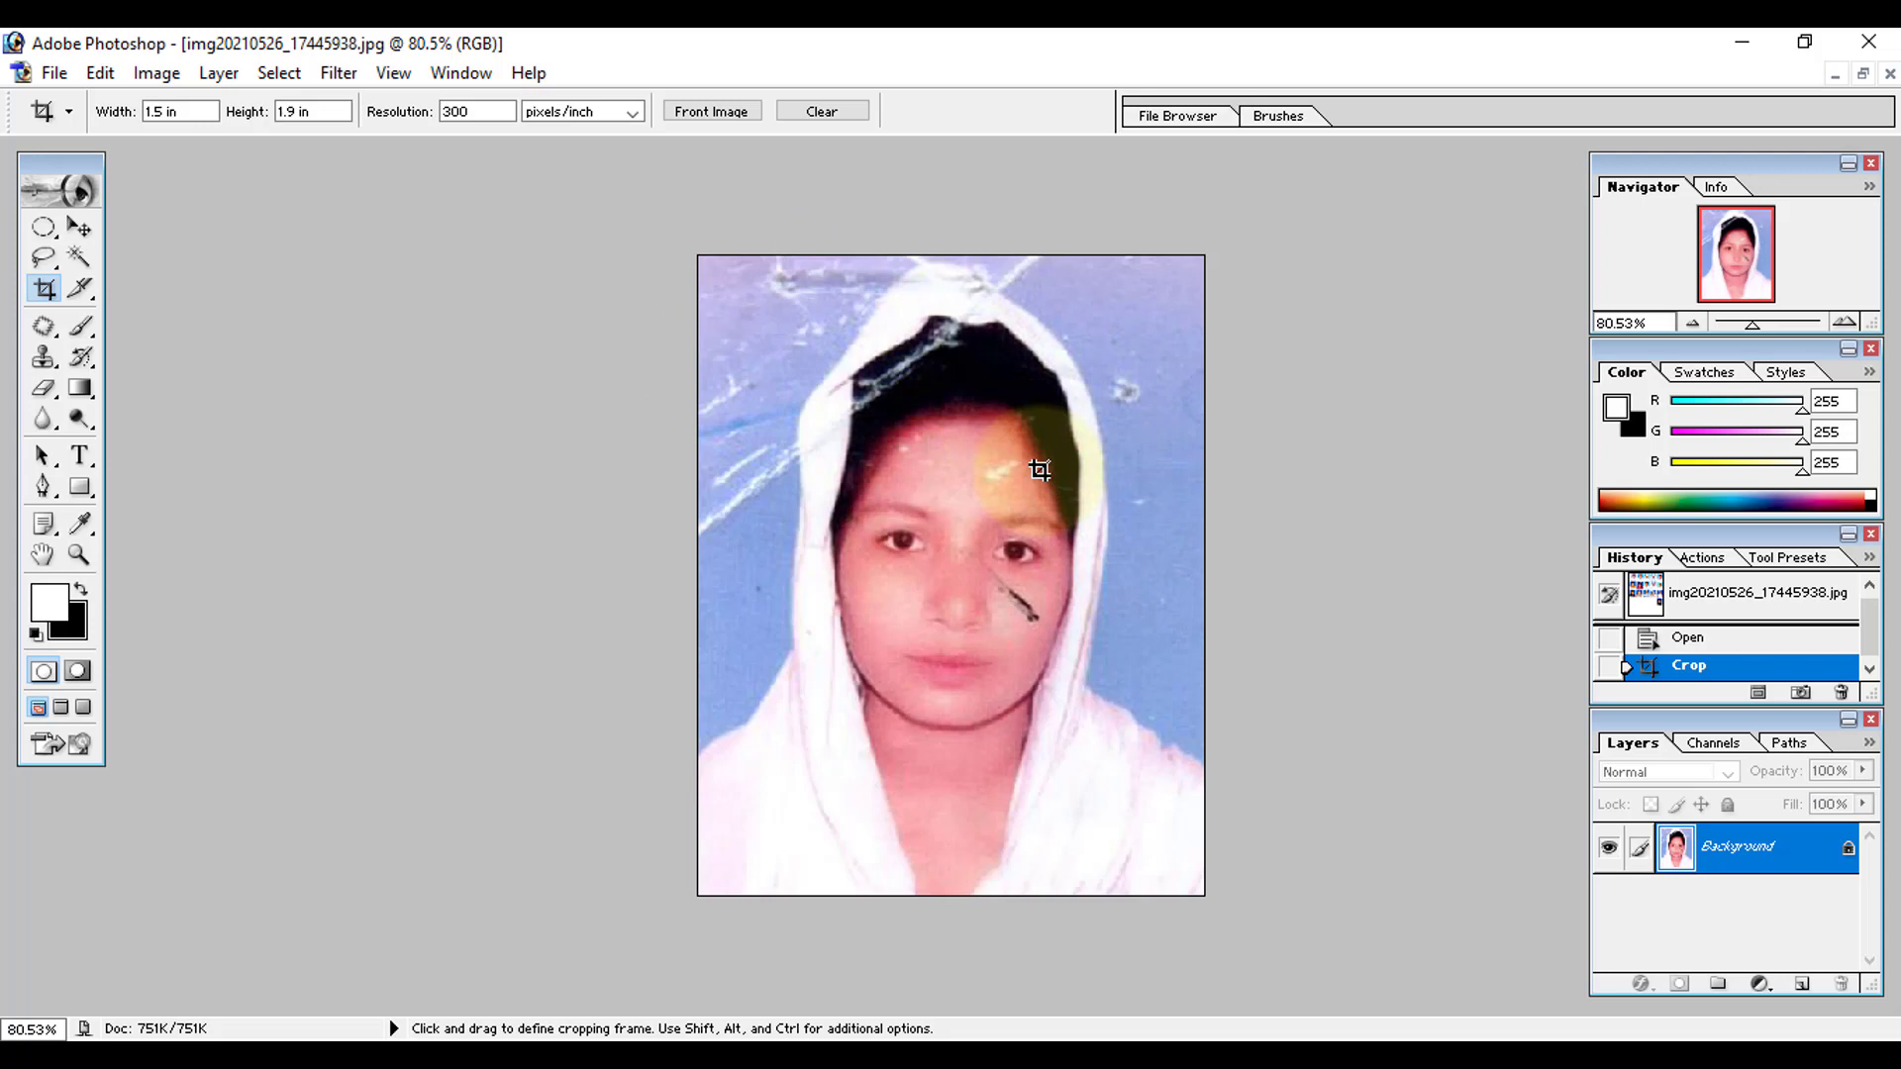
- Try to remove the dark mark on the cheek with the Patch tool, using clean skin just below it as the source
key(ctrl+plus)
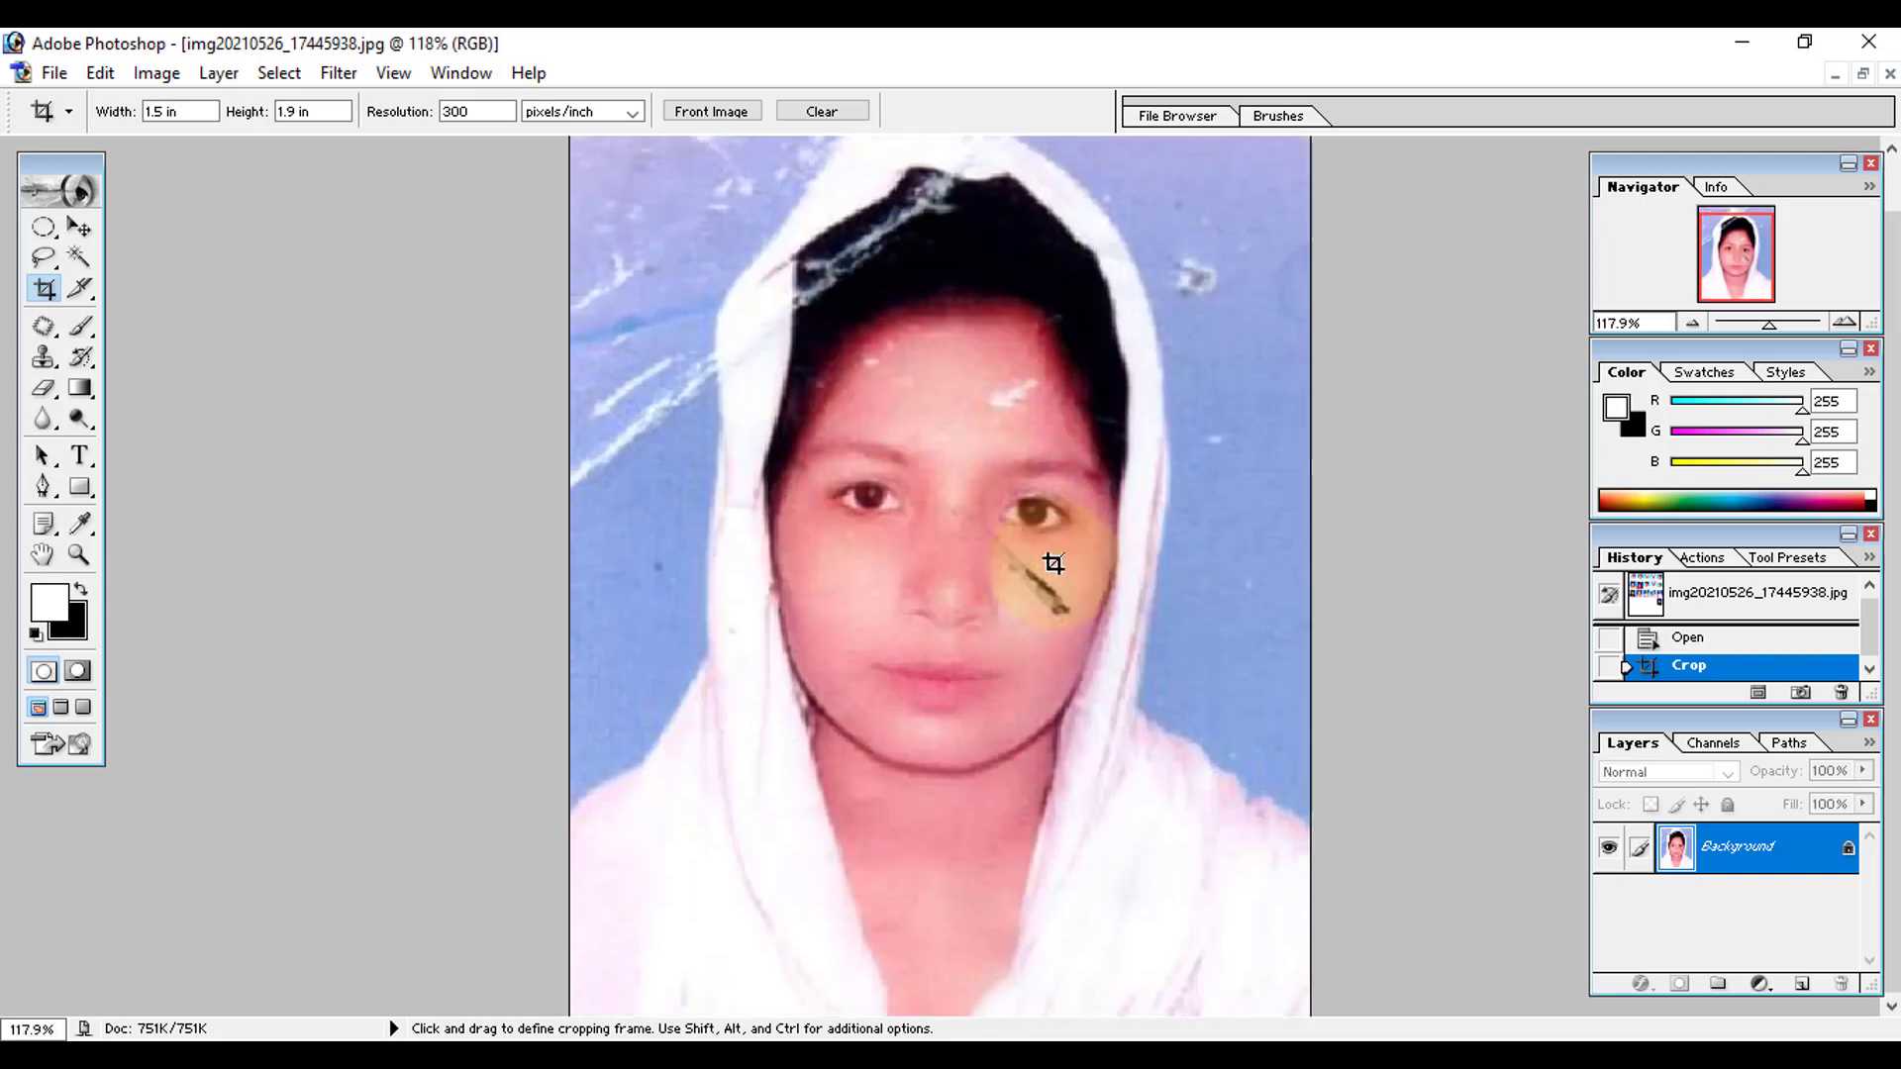
key(ctrl+plus)
key(ctrl+plus)
key(space)
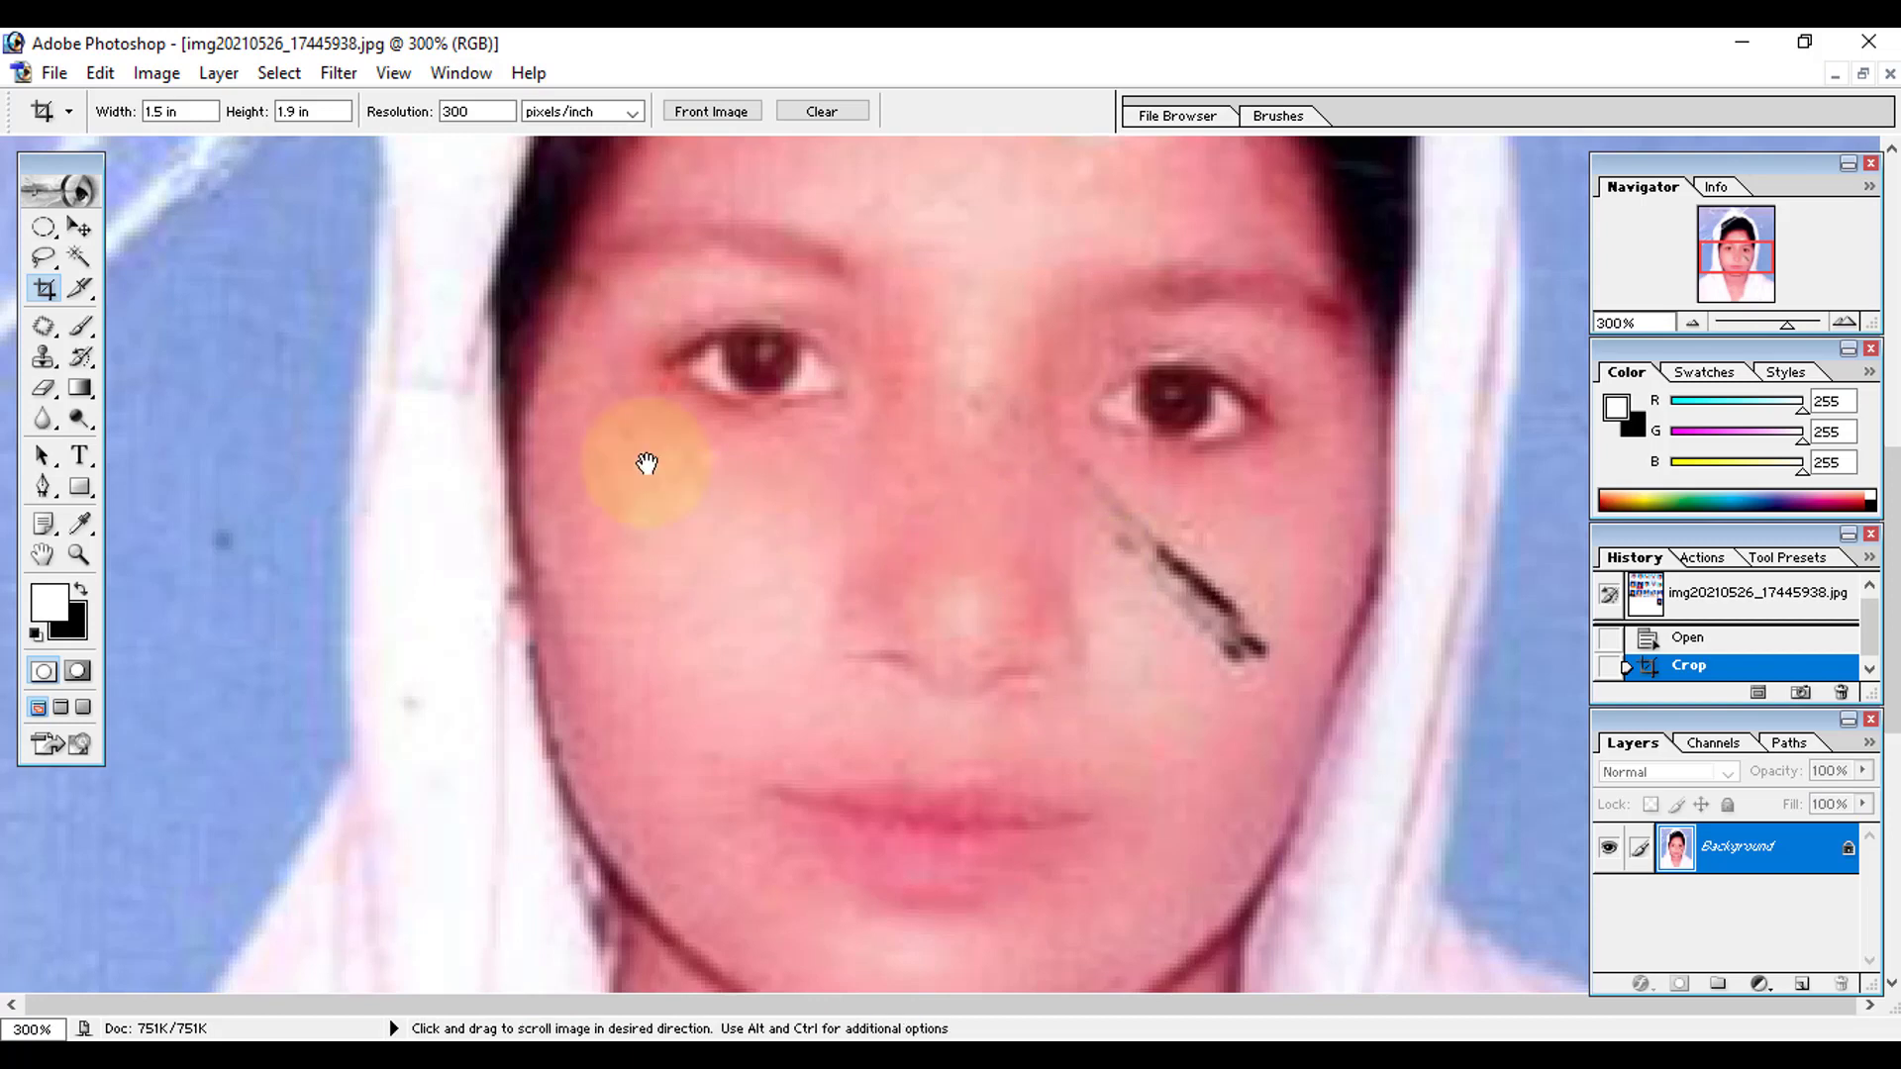
drag(683, 633, 1040, 579)
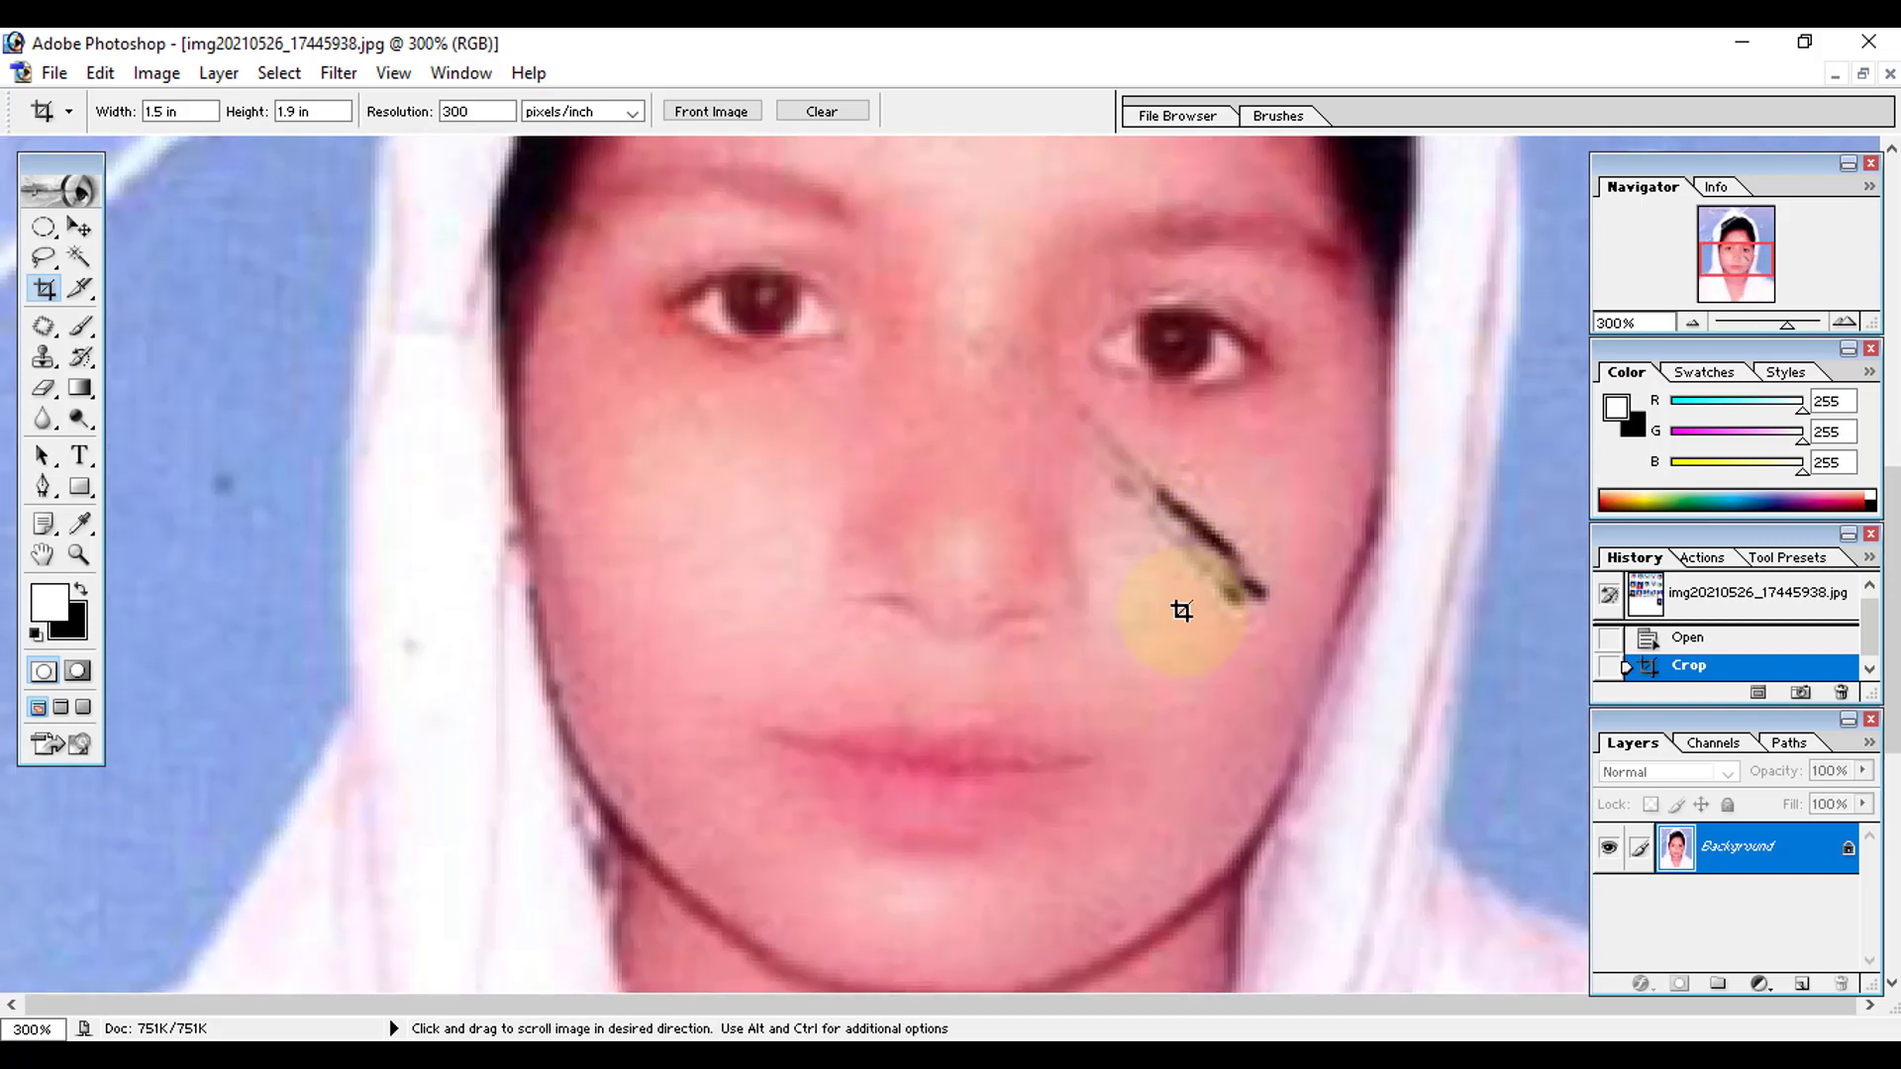
click(45, 333)
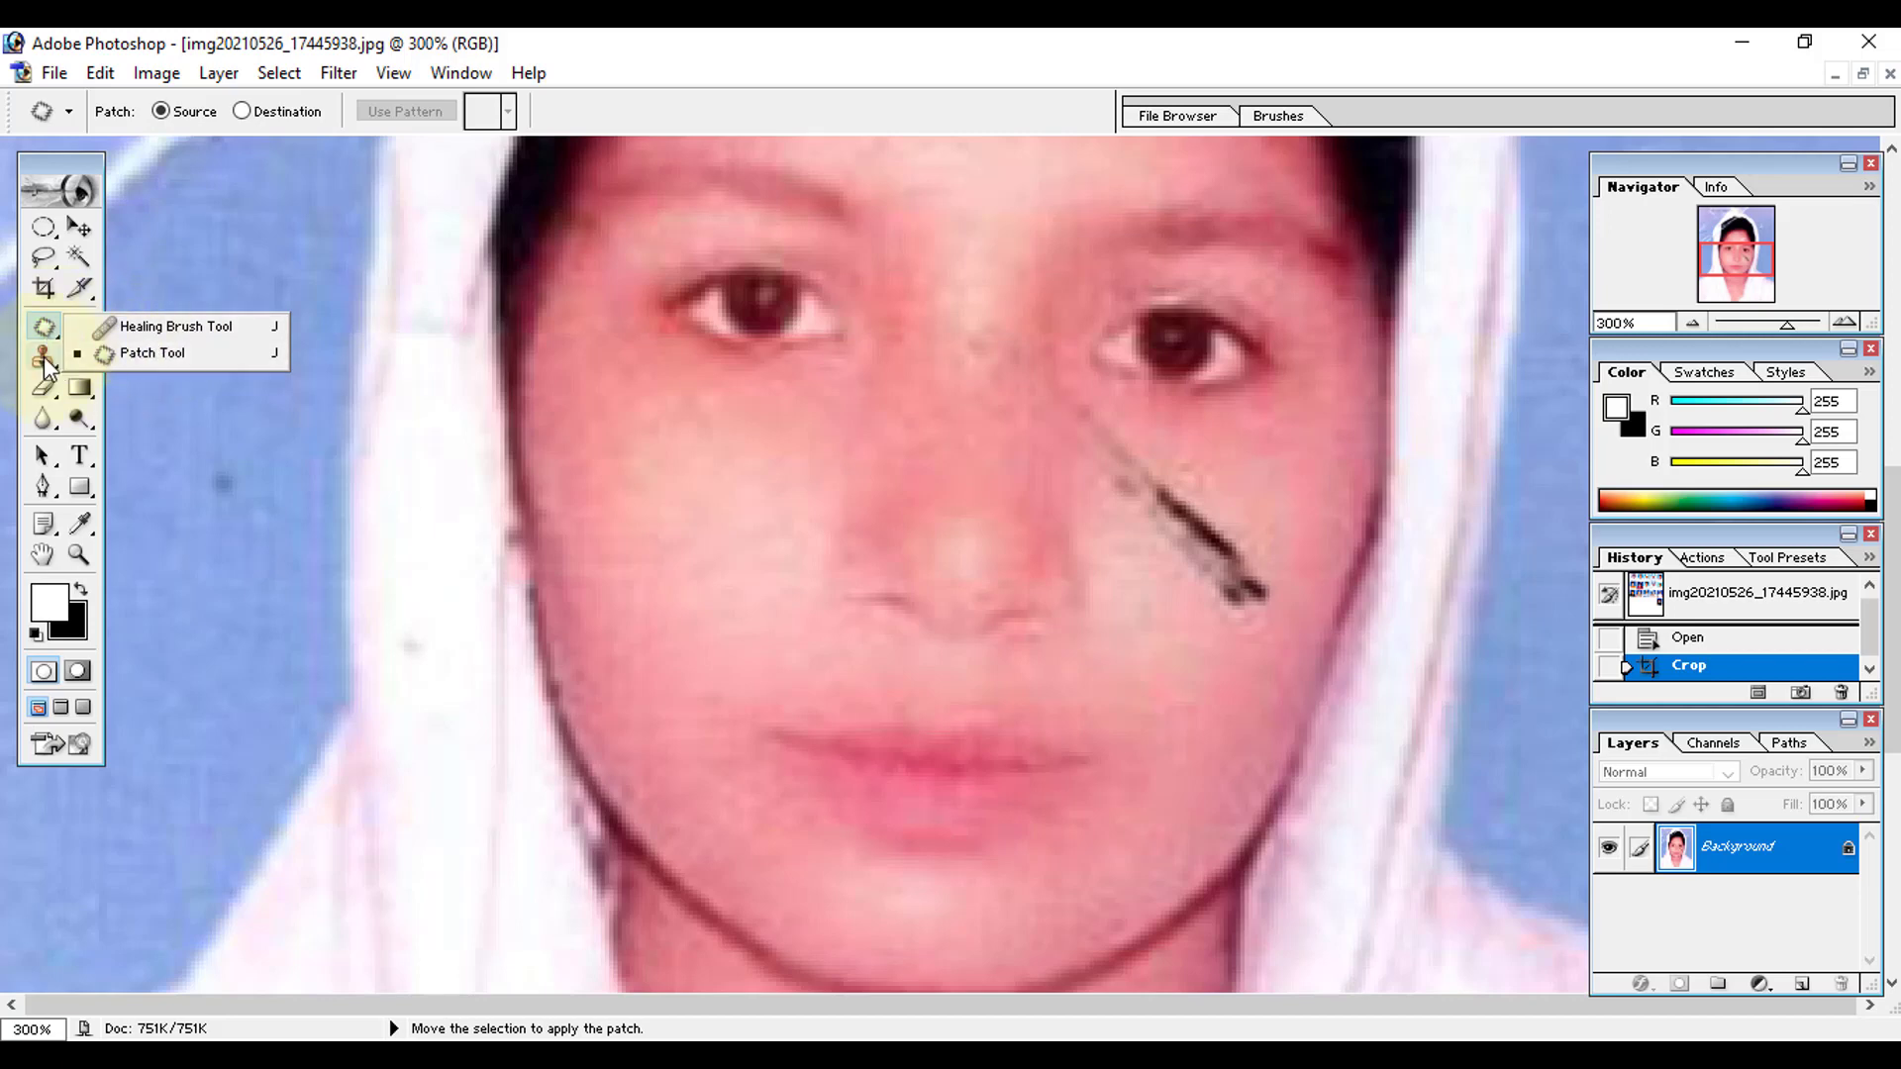
click(148, 357)
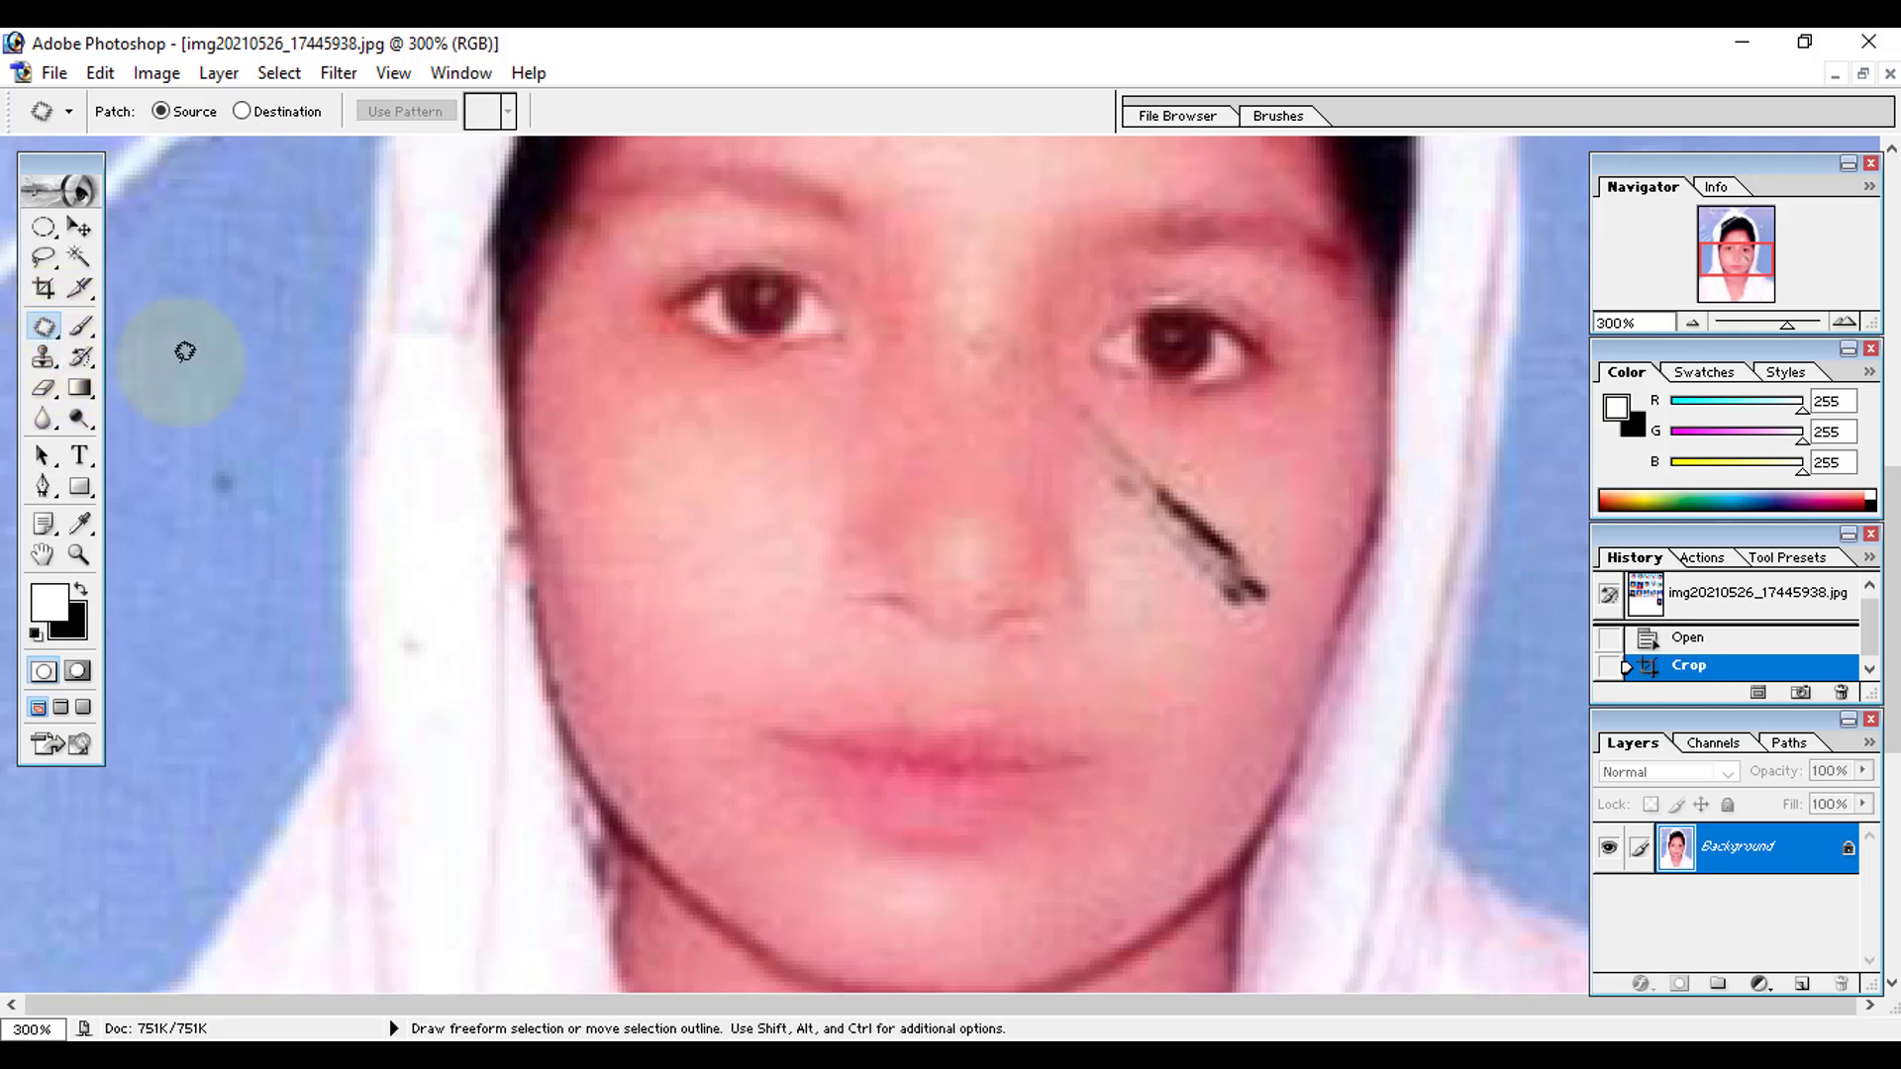
mouse_move(1138, 445)
mouse_down()
mouse_move(1268, 553)
mouse_move(1285, 606)
mouse_move(1222, 626)
mouse_move(1124, 536)
mouse_move(1102, 436)
mouse_move(1174, 457)
mouse_up()
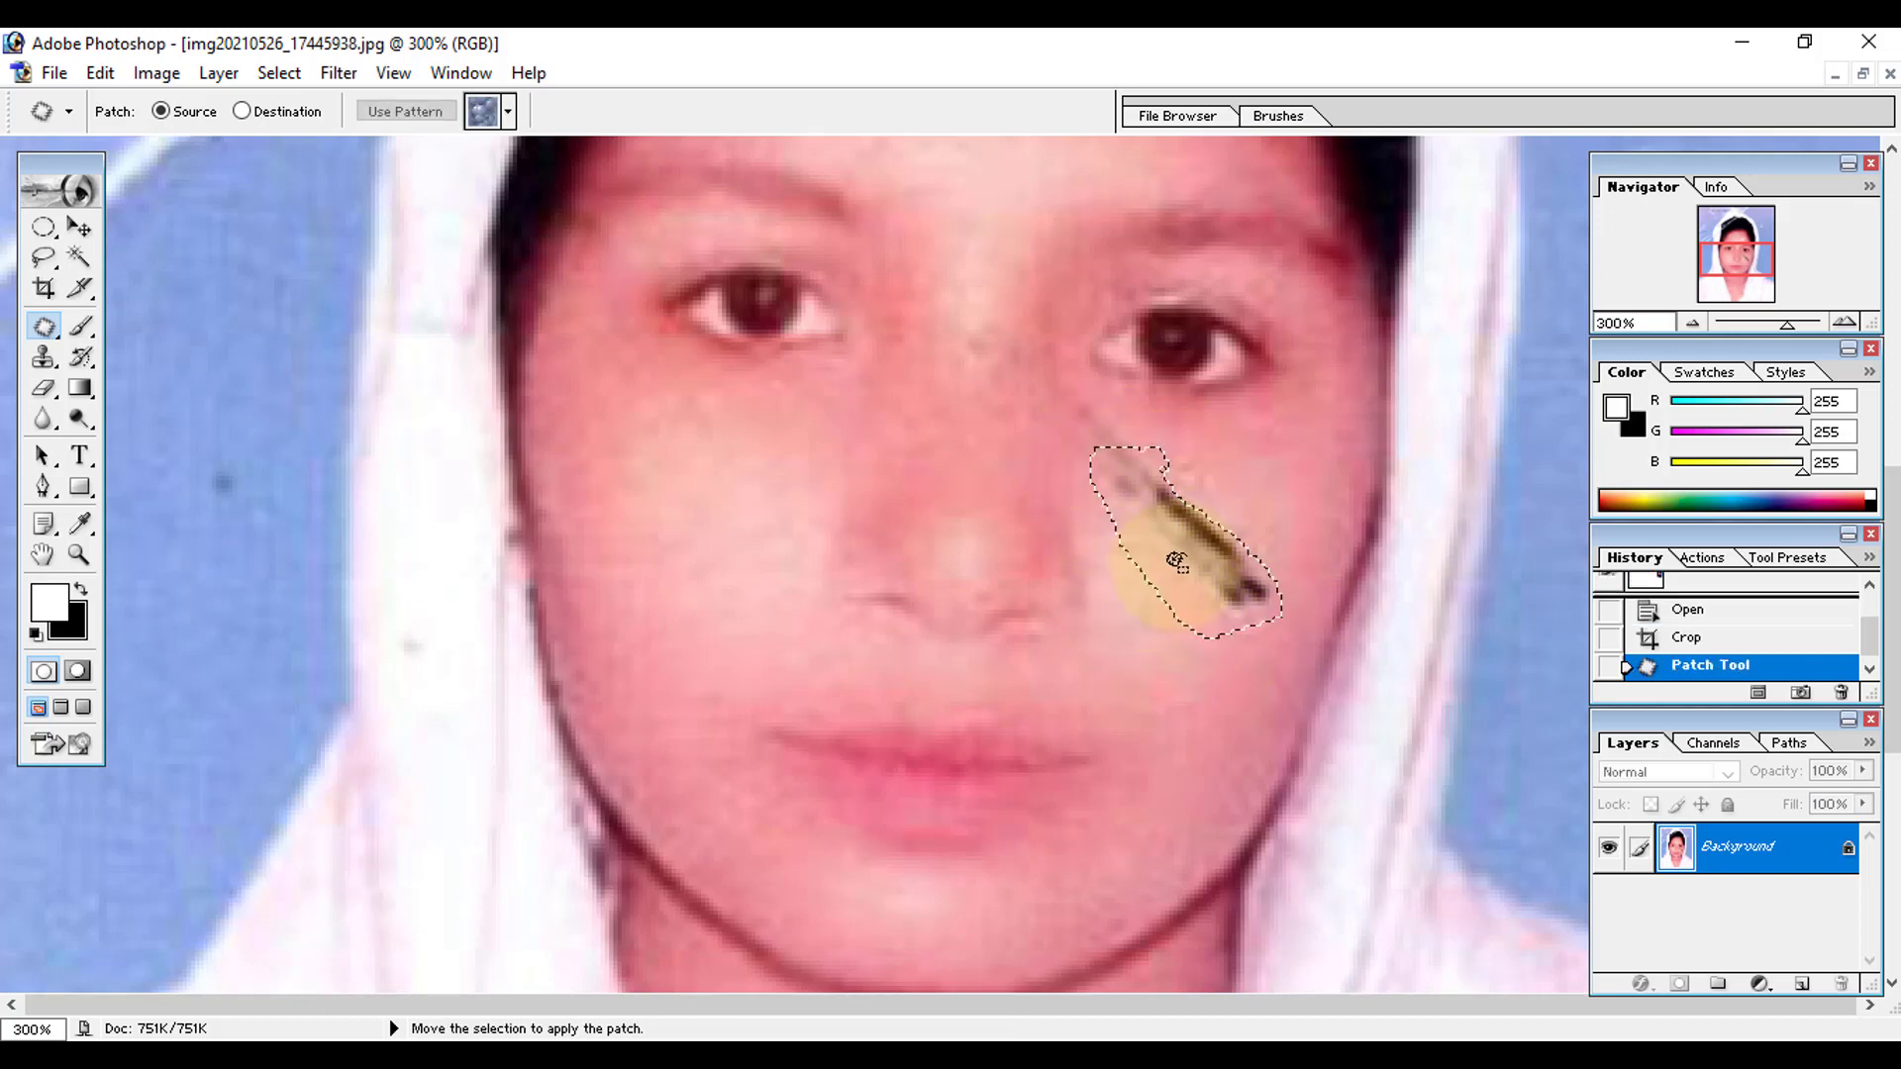
drag(1184, 572, 1182, 669)
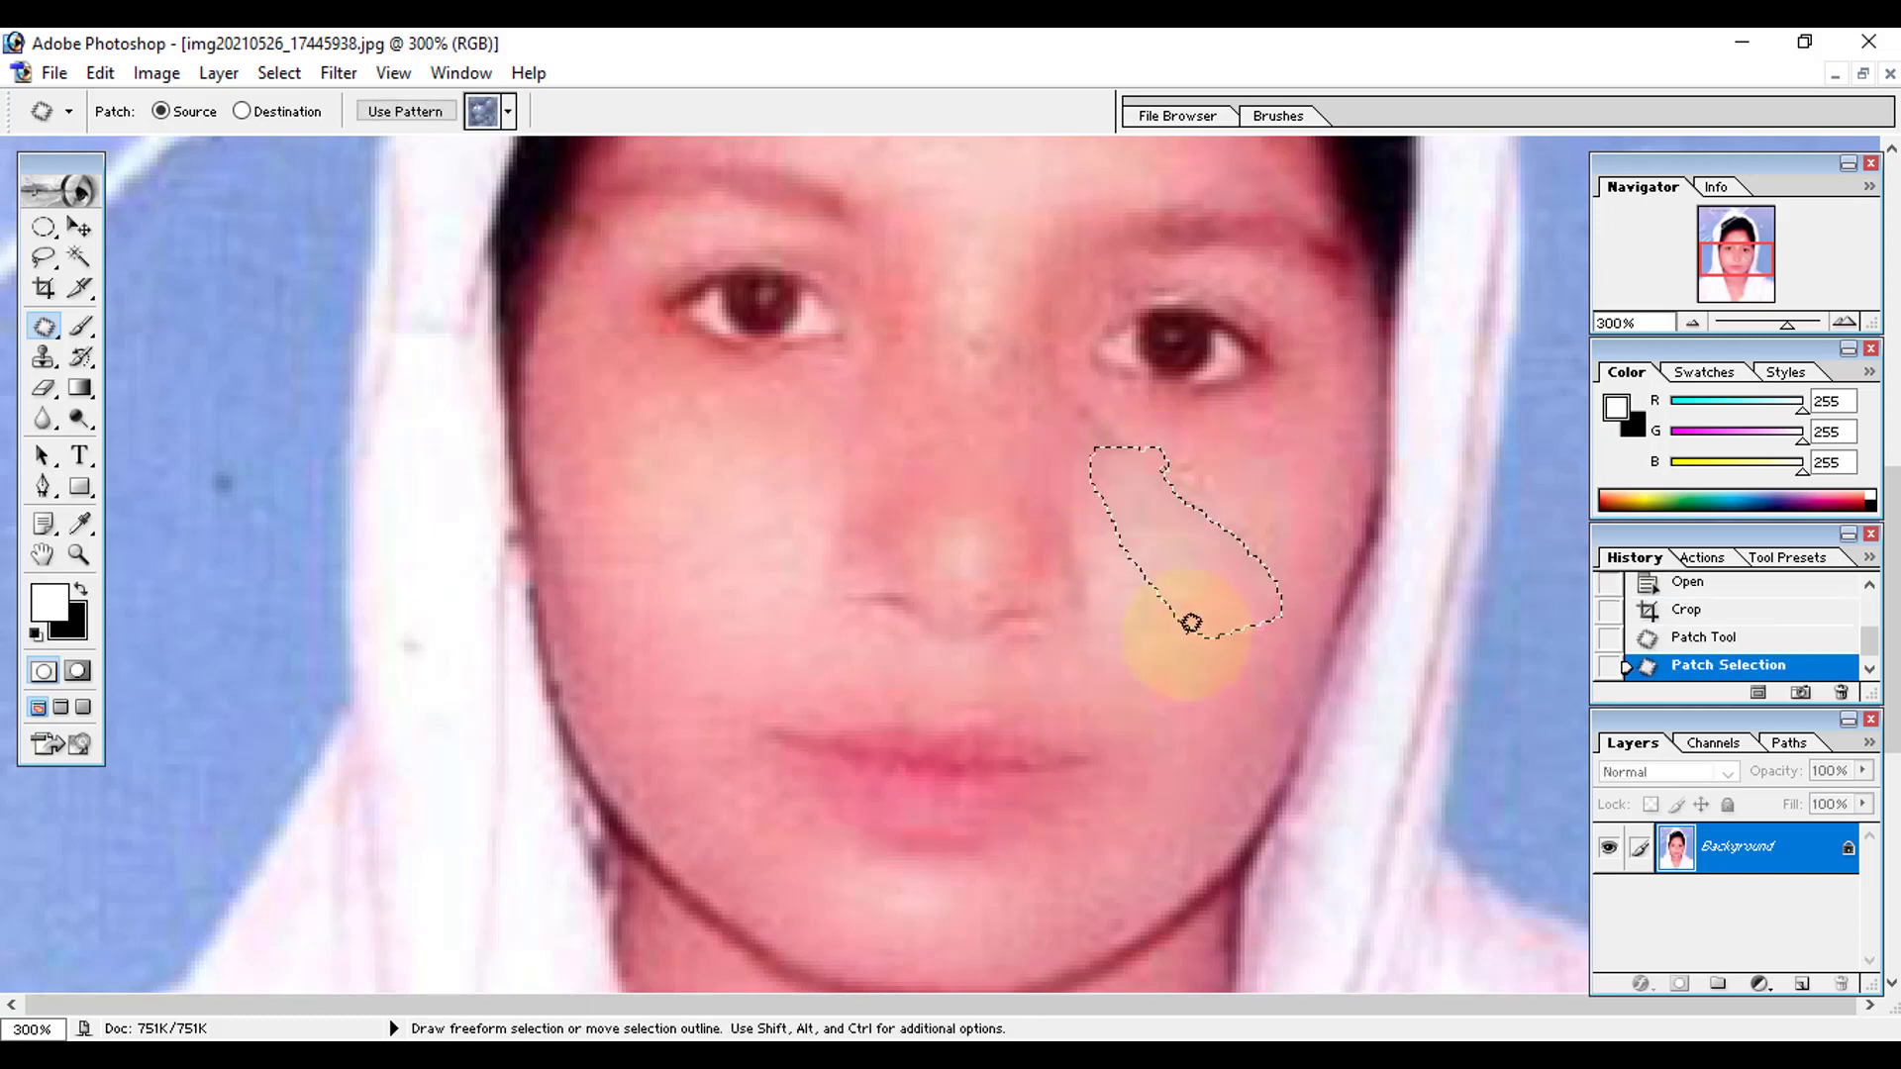
key(ctrl+d)
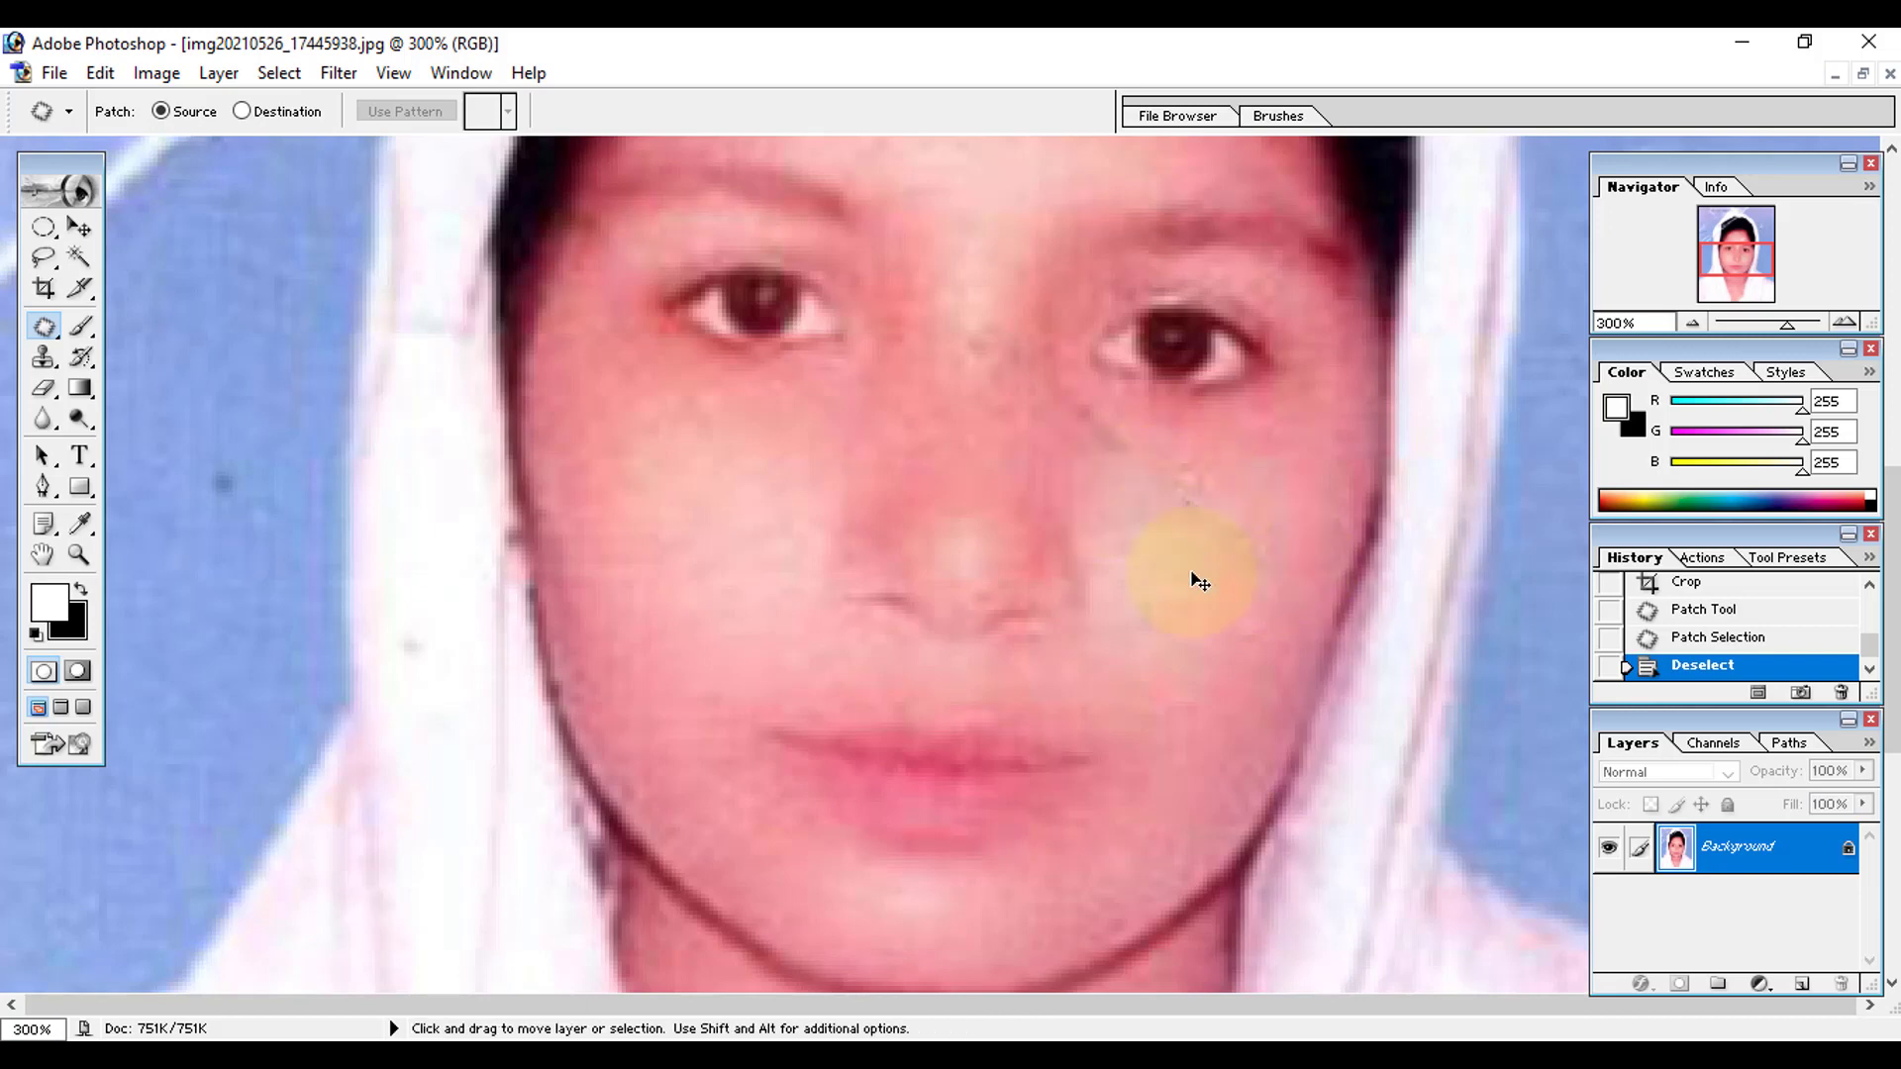
- Undo the cheek patch and clear the selection around the dark mark
key(ctrl+alt+z)
key(ctrl+alt+z)
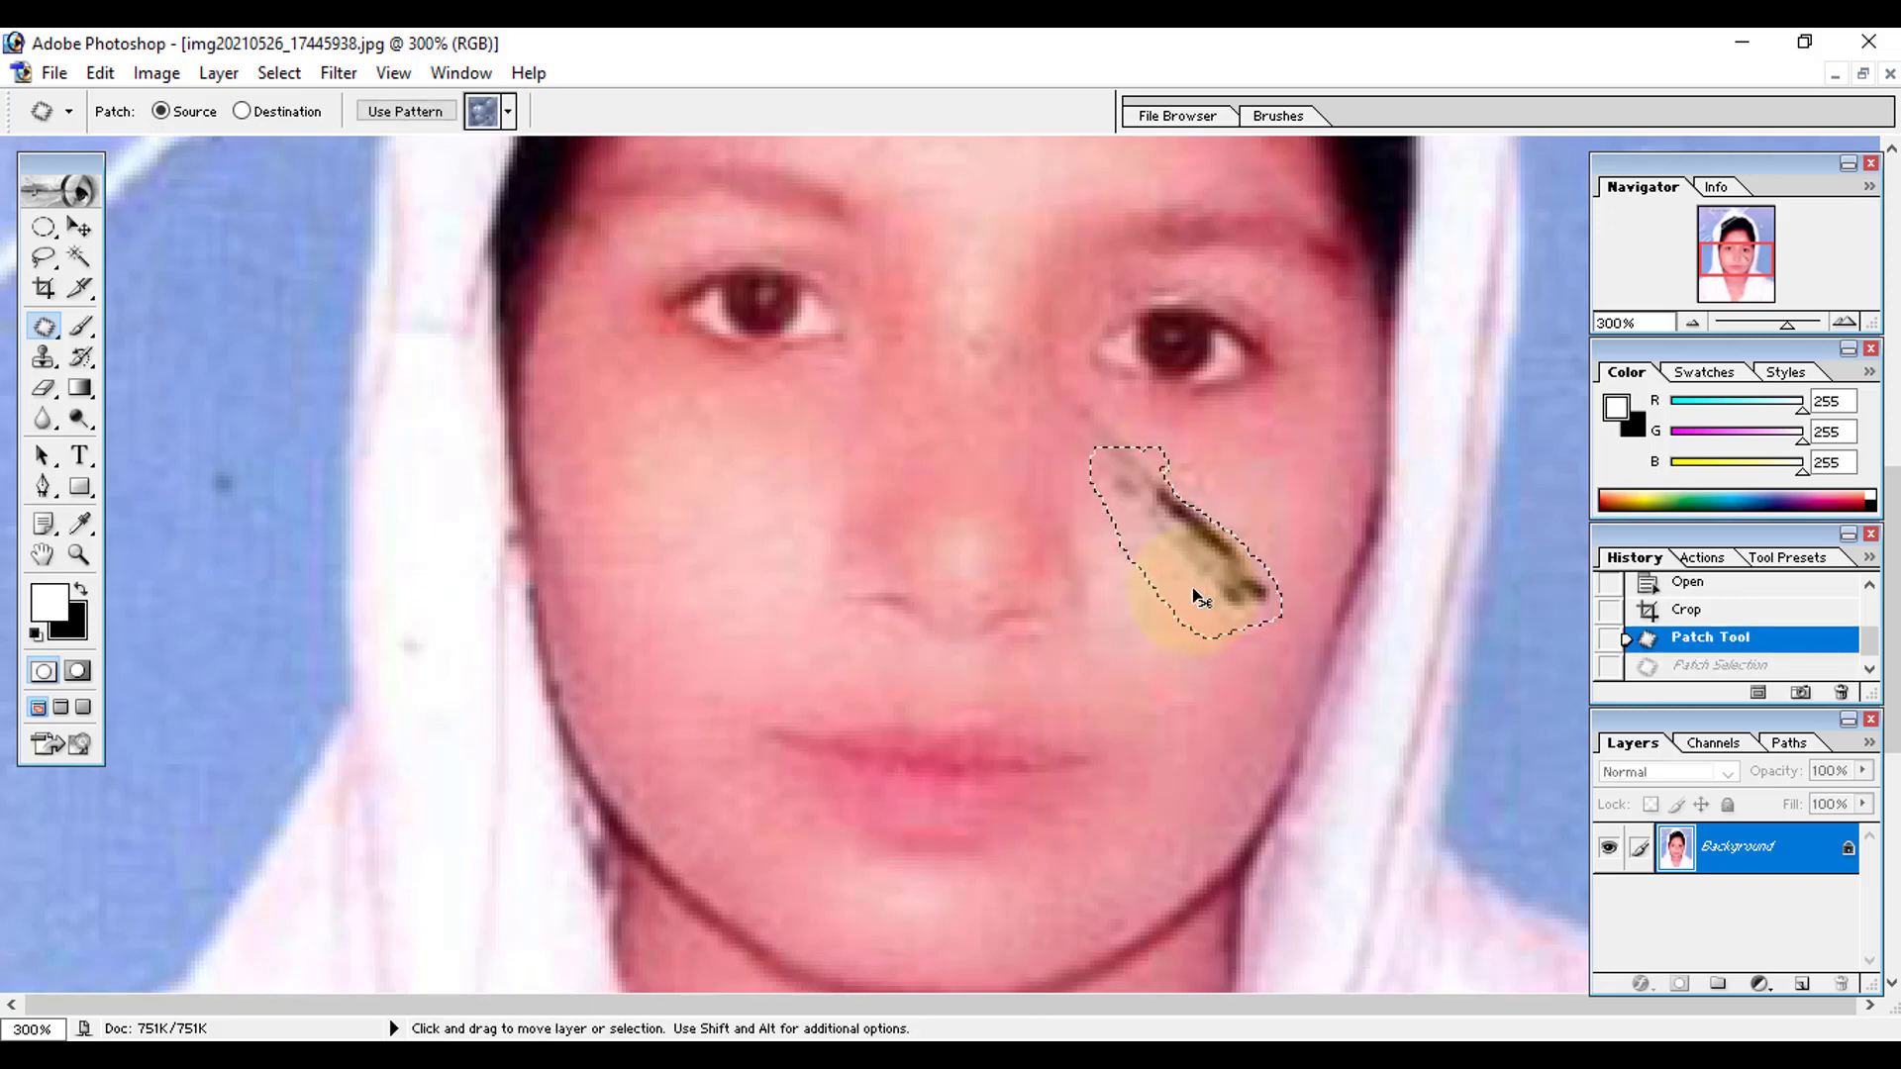
key(ctrl+d)
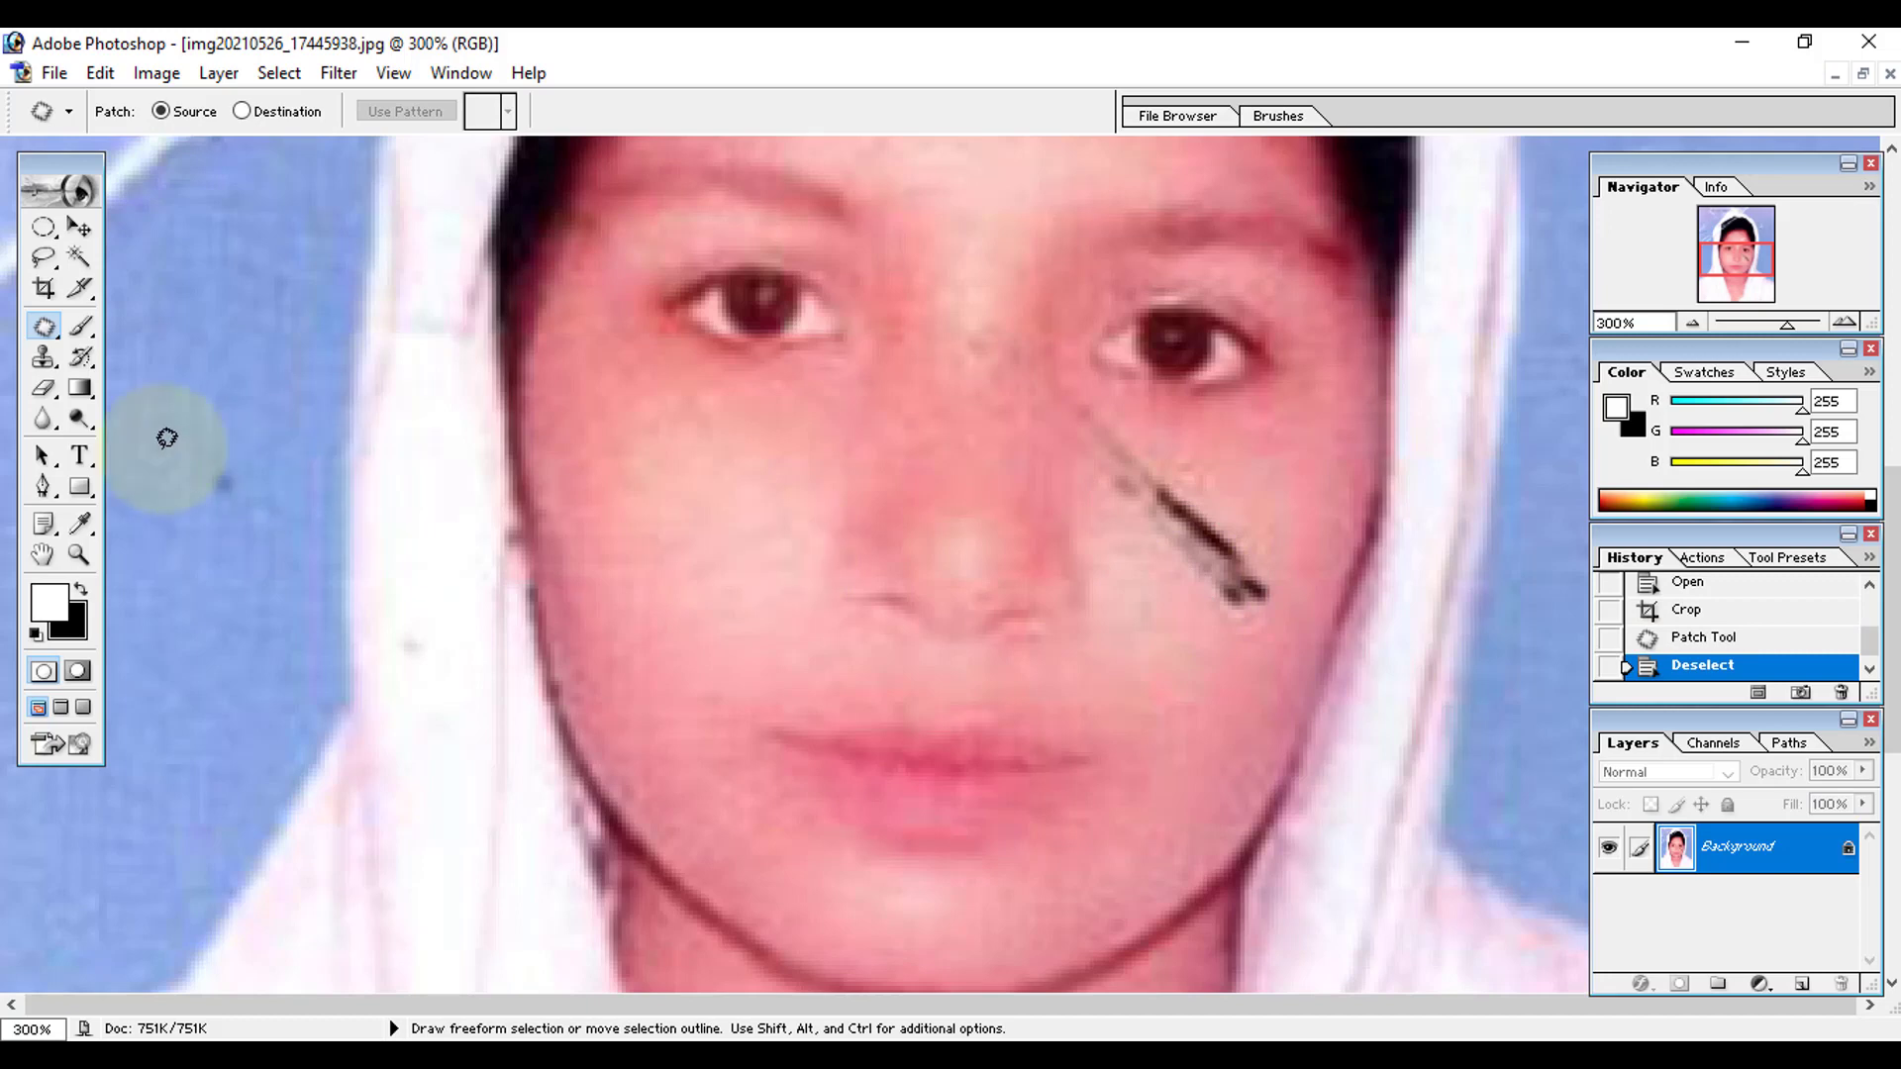
- Clone clean cheek skin over the dark mark below the eye with the Clone Stamp at brush size 20
click(43, 358)
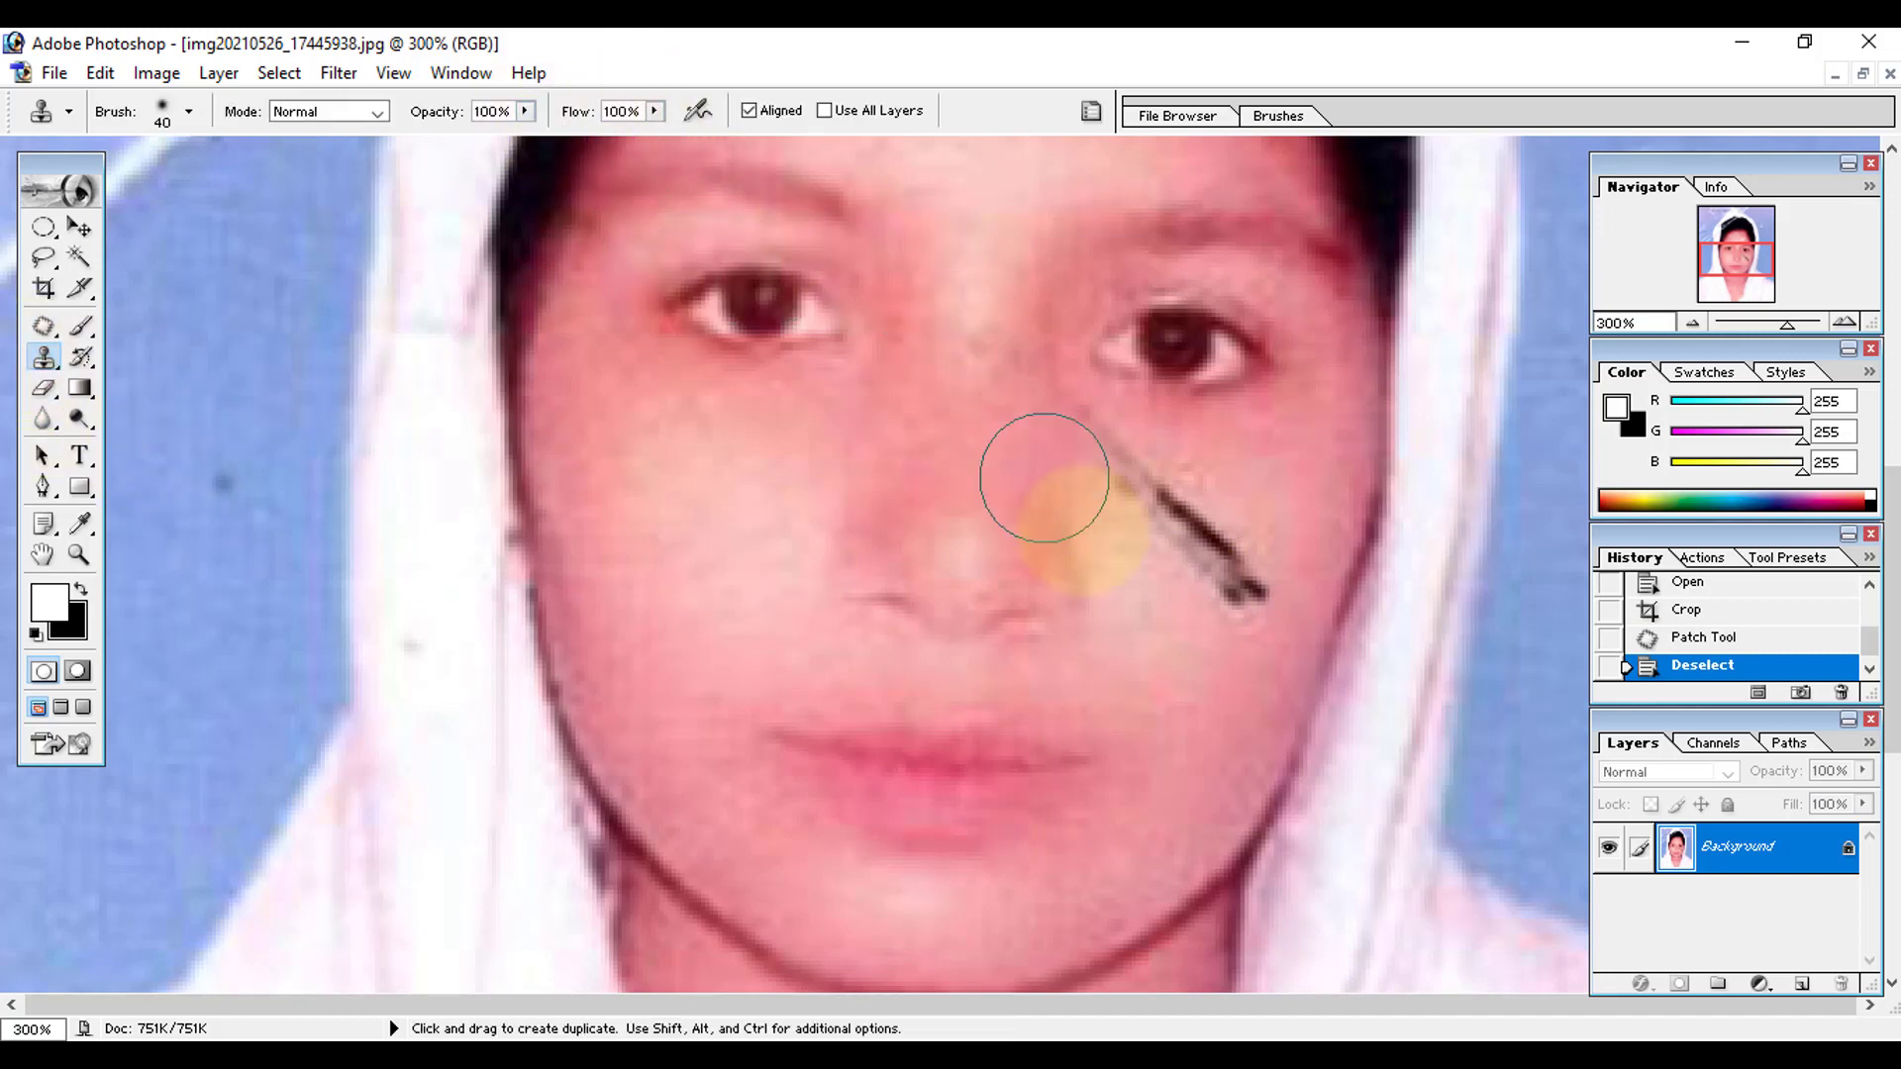
key(bracketleft)
key(bracketleft)
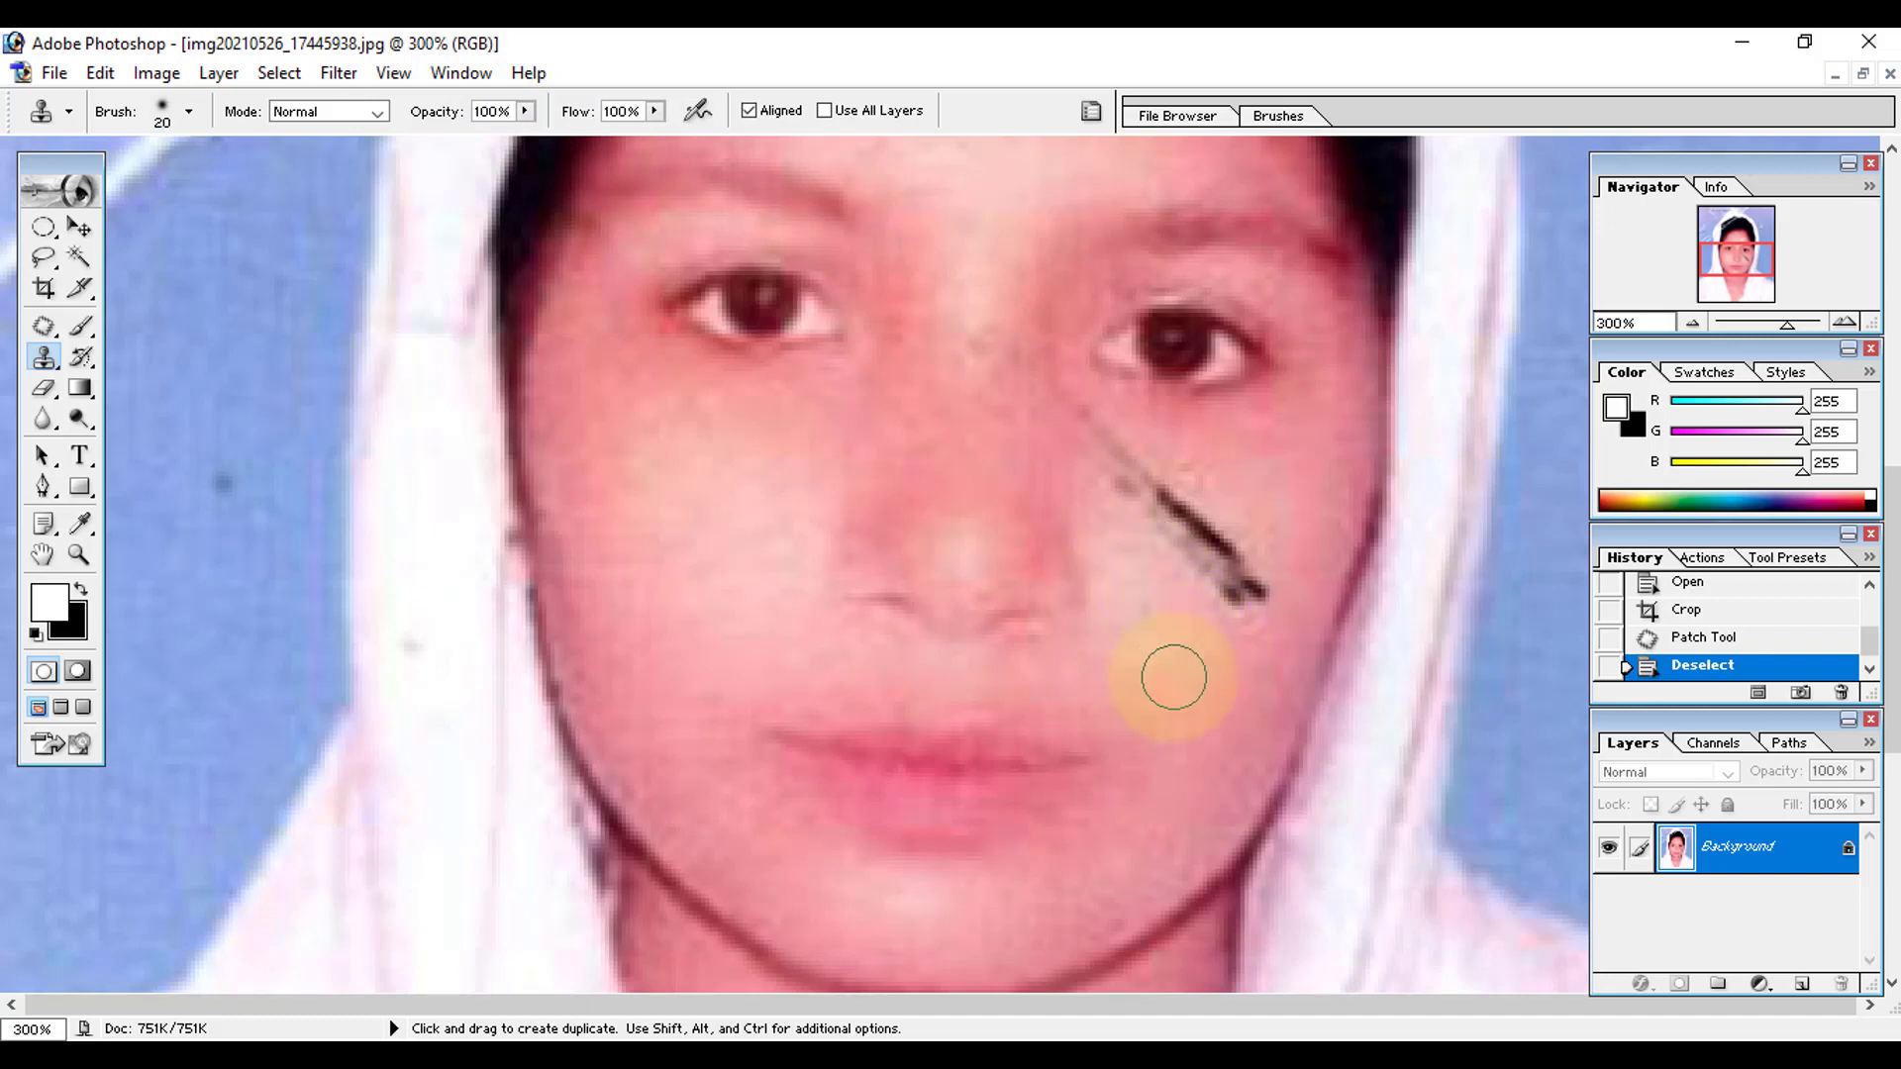
alt+click(1175, 644)
mouse_move(1242, 602)
mouse_down()
mouse_move(1228, 555)
mouse_move(1251, 609)
mouse_move(1225, 624)
mouse_move(1332, 638)
mouse_move(1271, 547)
mouse_move(1306, 566)
mouse_move(1208, 656)
mouse_up()
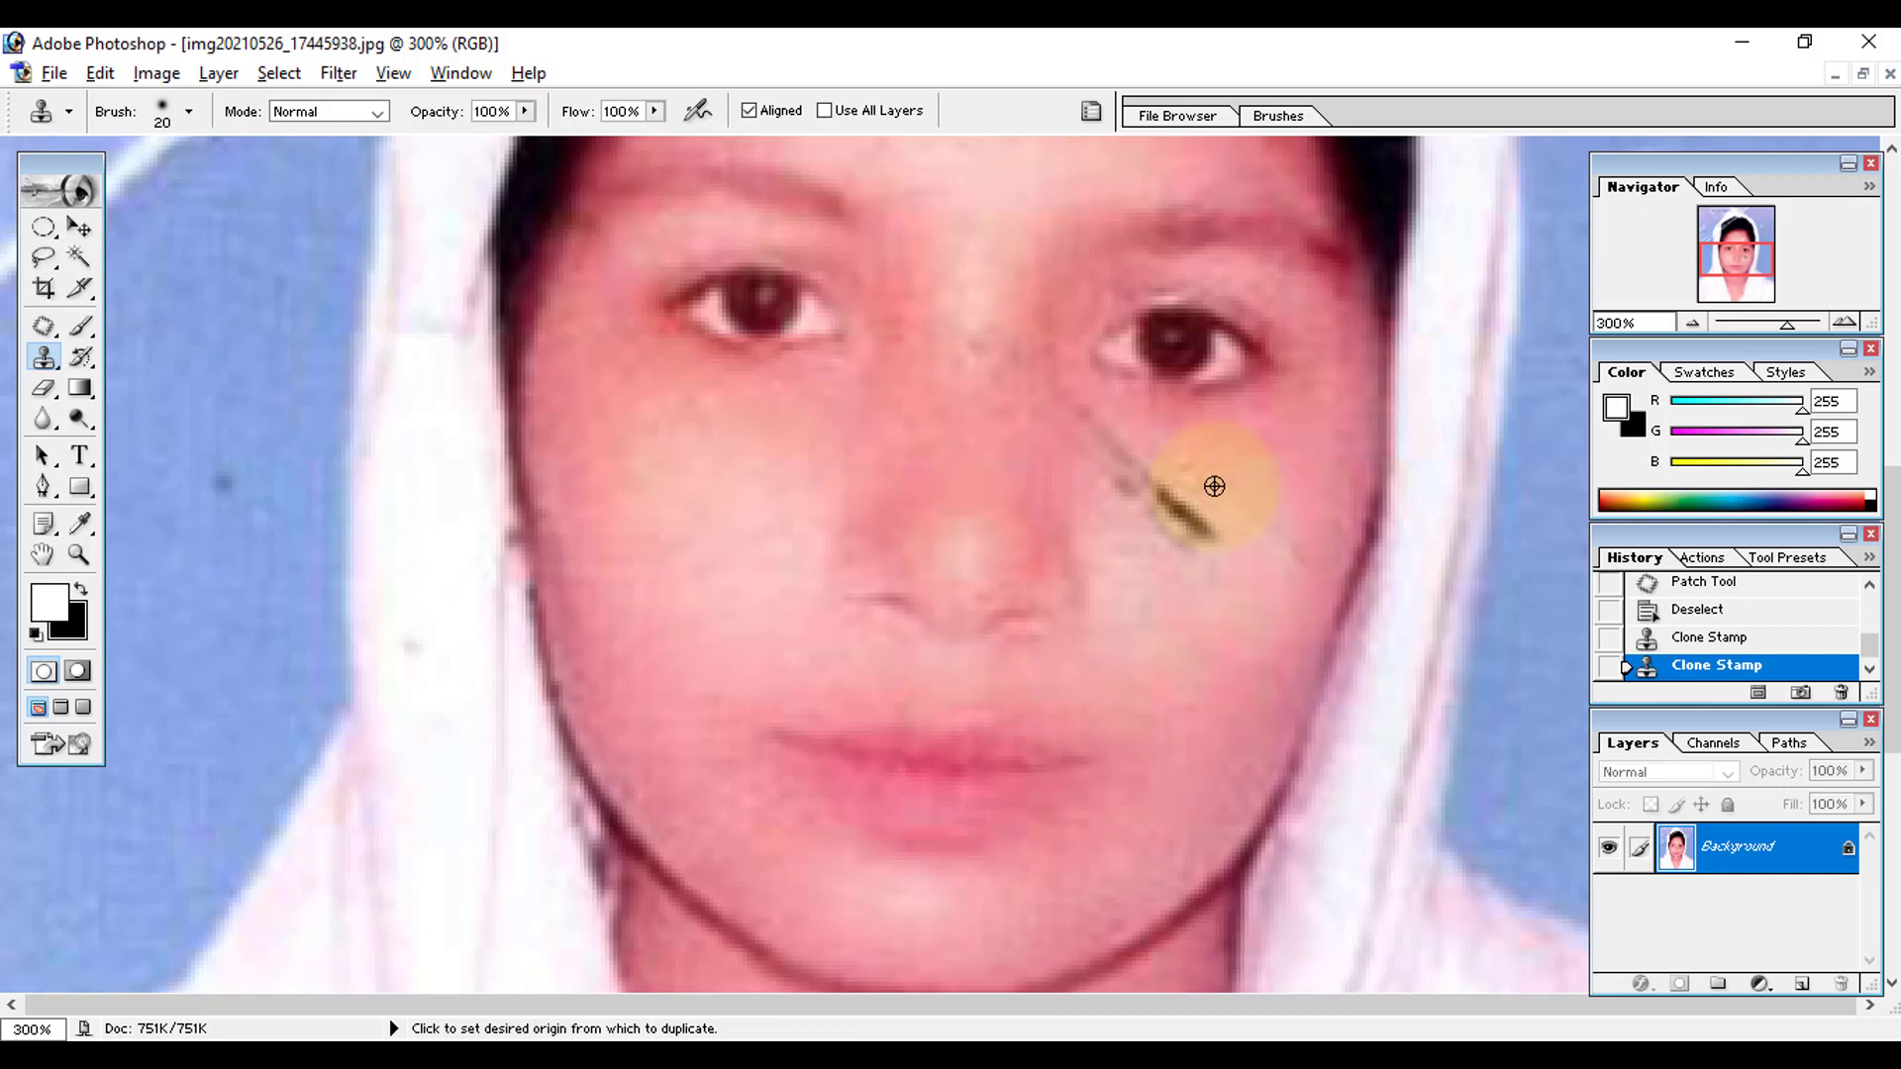
alt+click(1224, 484)
drag(1173, 503, 1194, 522)
mouse_move(1198, 524)
mouse_down()
mouse_move(1170, 478)
mouse_move(1136, 485)
mouse_move(1114, 436)
mouse_move(1155, 499)
mouse_move(1138, 490)
mouse_move(1194, 497)
mouse_move(1134, 490)
mouse_move(1159, 488)
mouse_move(1240, 628)
mouse_up()
alt+click(1256, 471)
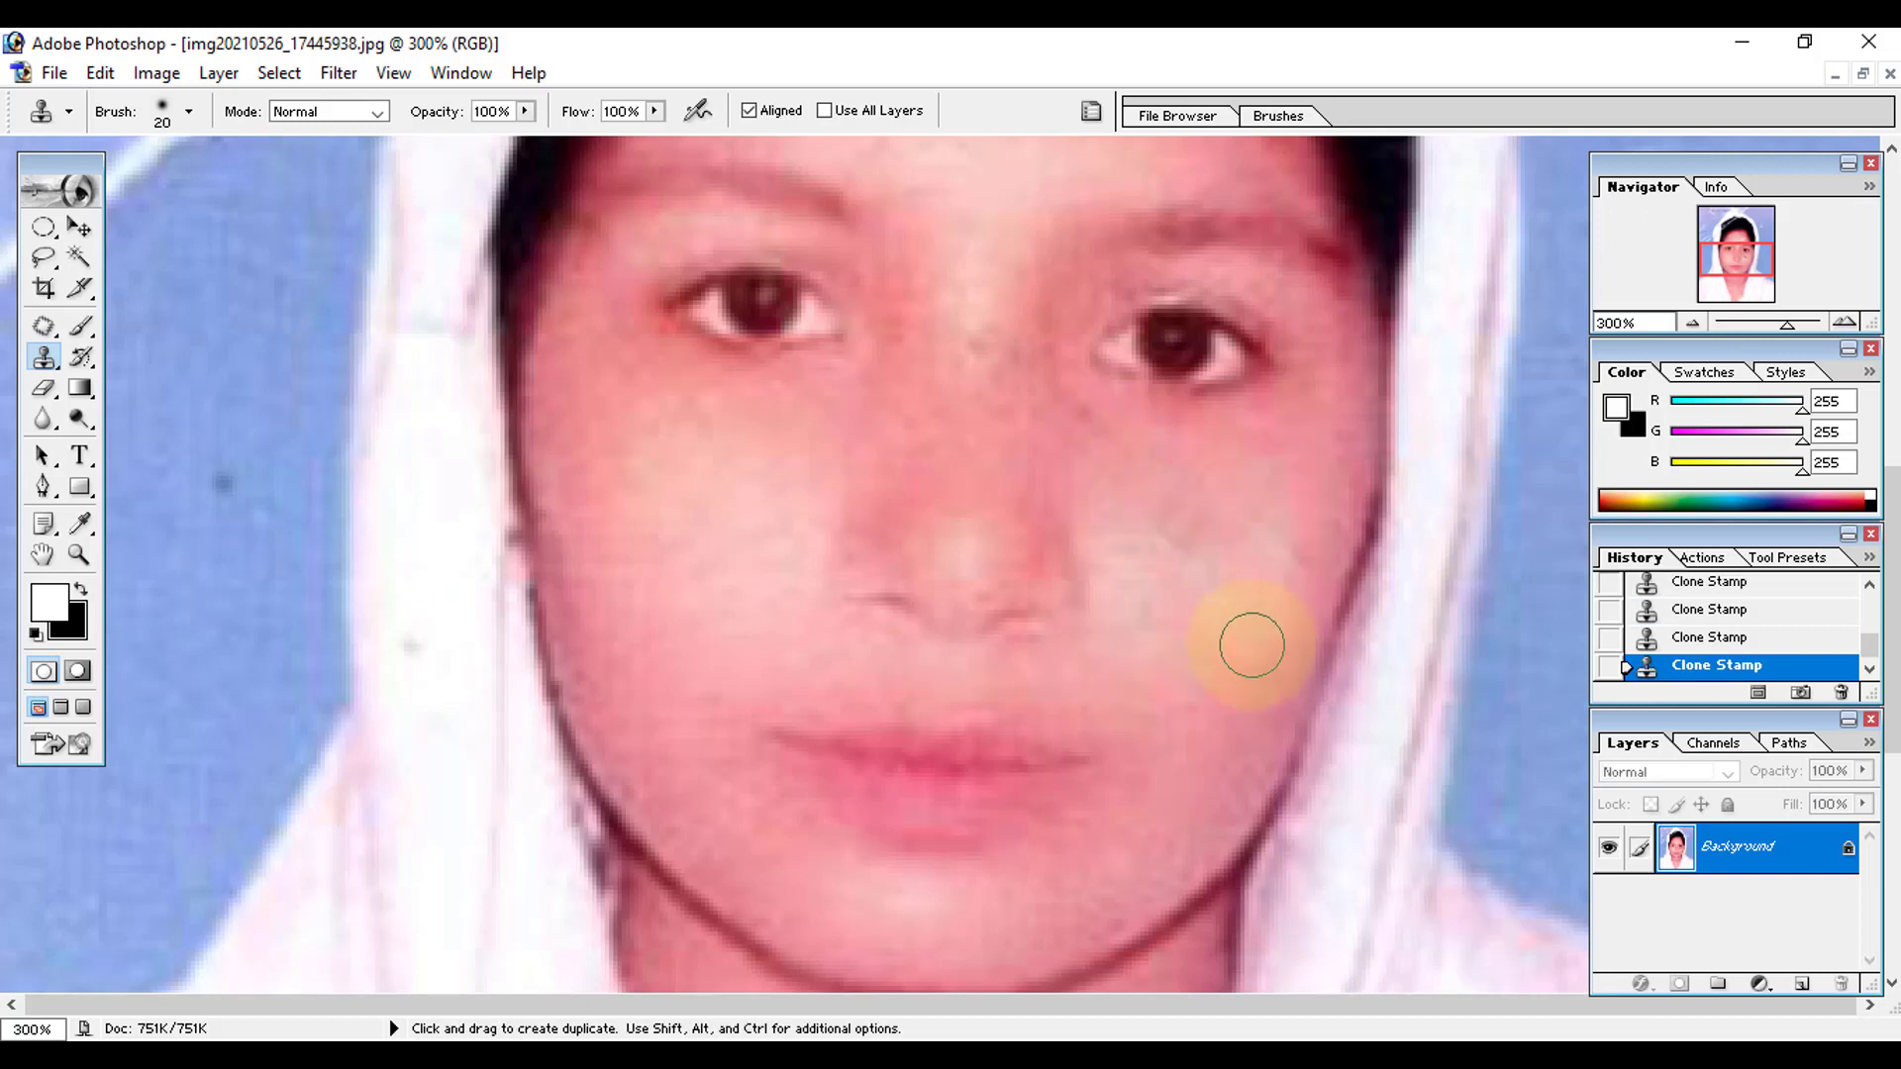
- Clone nearby clean skin over the large white scratch on the forehead
scroll(984, 666, down, 3)
scroll(984, 663, down, 2)
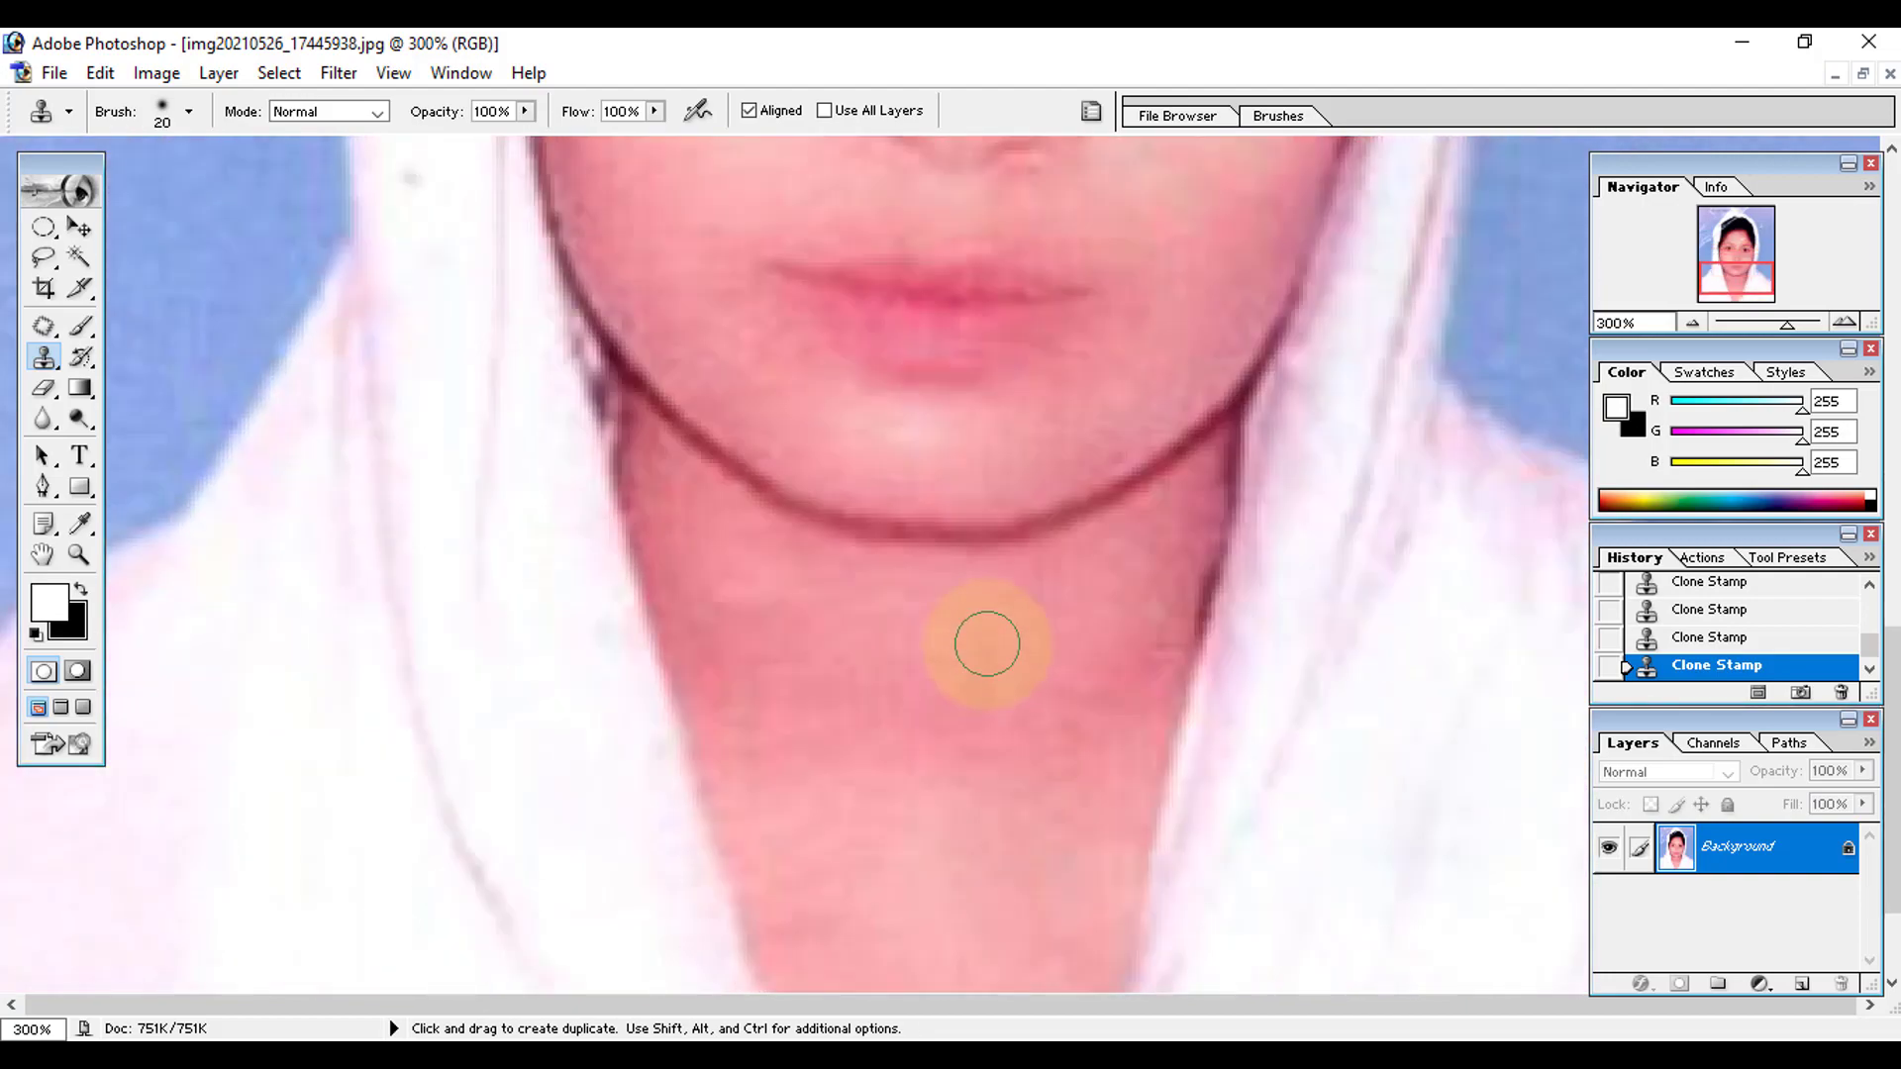
key(ctrl+minus)
key(ctrl+minus)
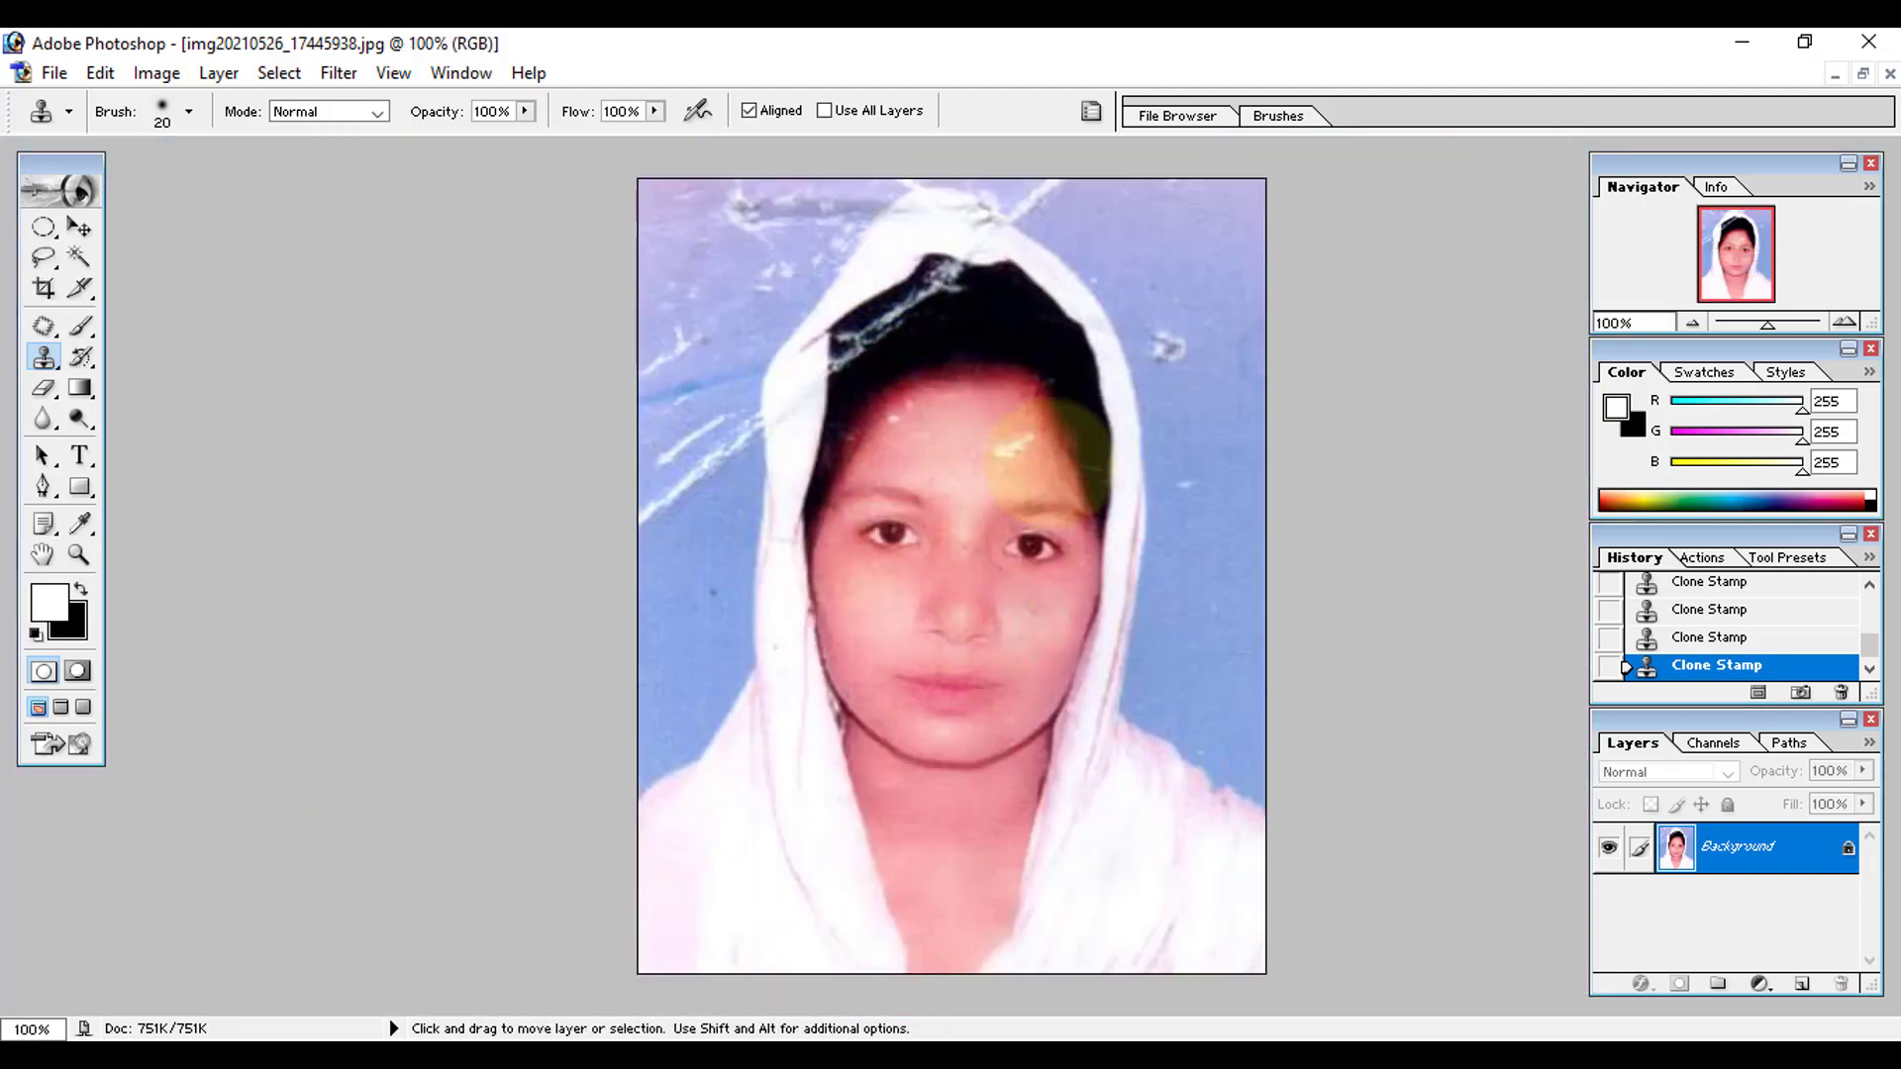
key(ctrl+plus)
key(ctrl+plus)
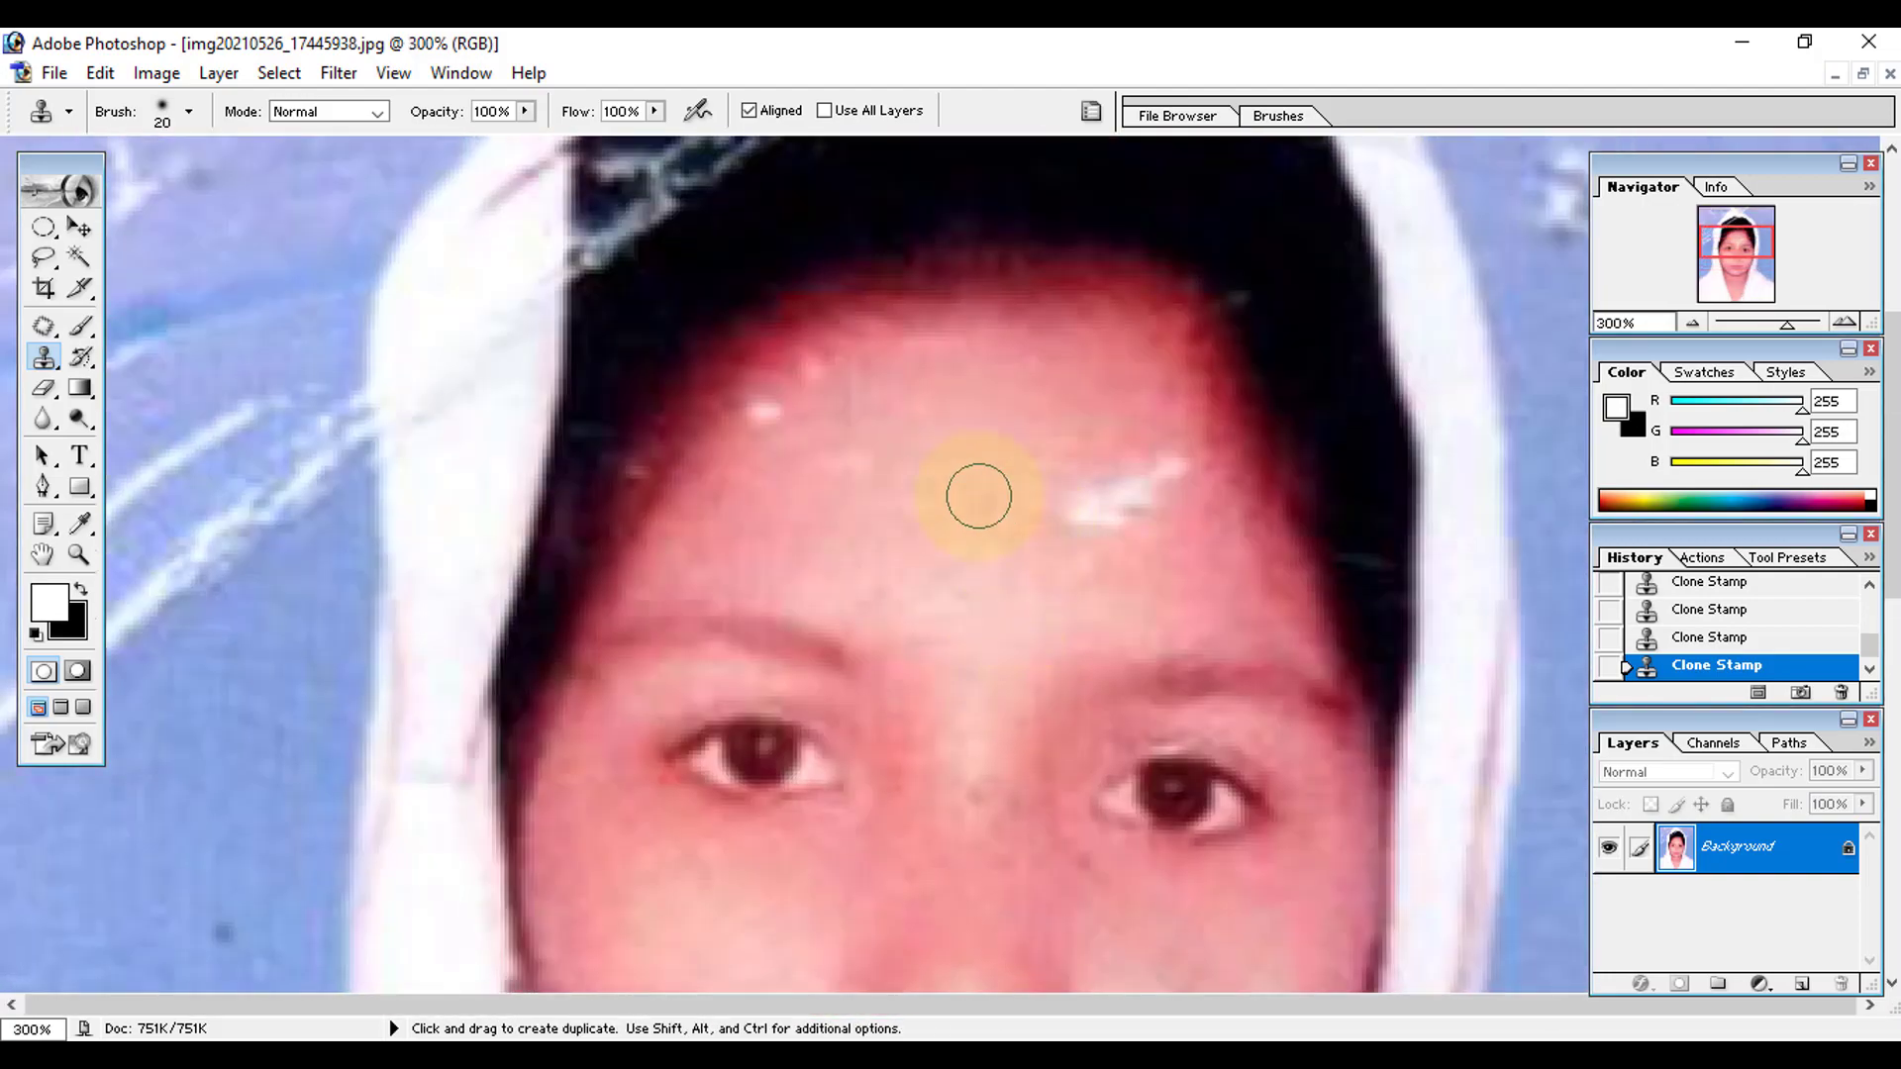
alt+click(1006, 514)
mouse_move(1087, 534)
mouse_down()
mouse_move(1145, 483)
mouse_move(1147, 514)
mouse_move(1179, 525)
mouse_move(1158, 535)
mouse_up()
alt+click(1043, 554)
alt+click(1064, 522)
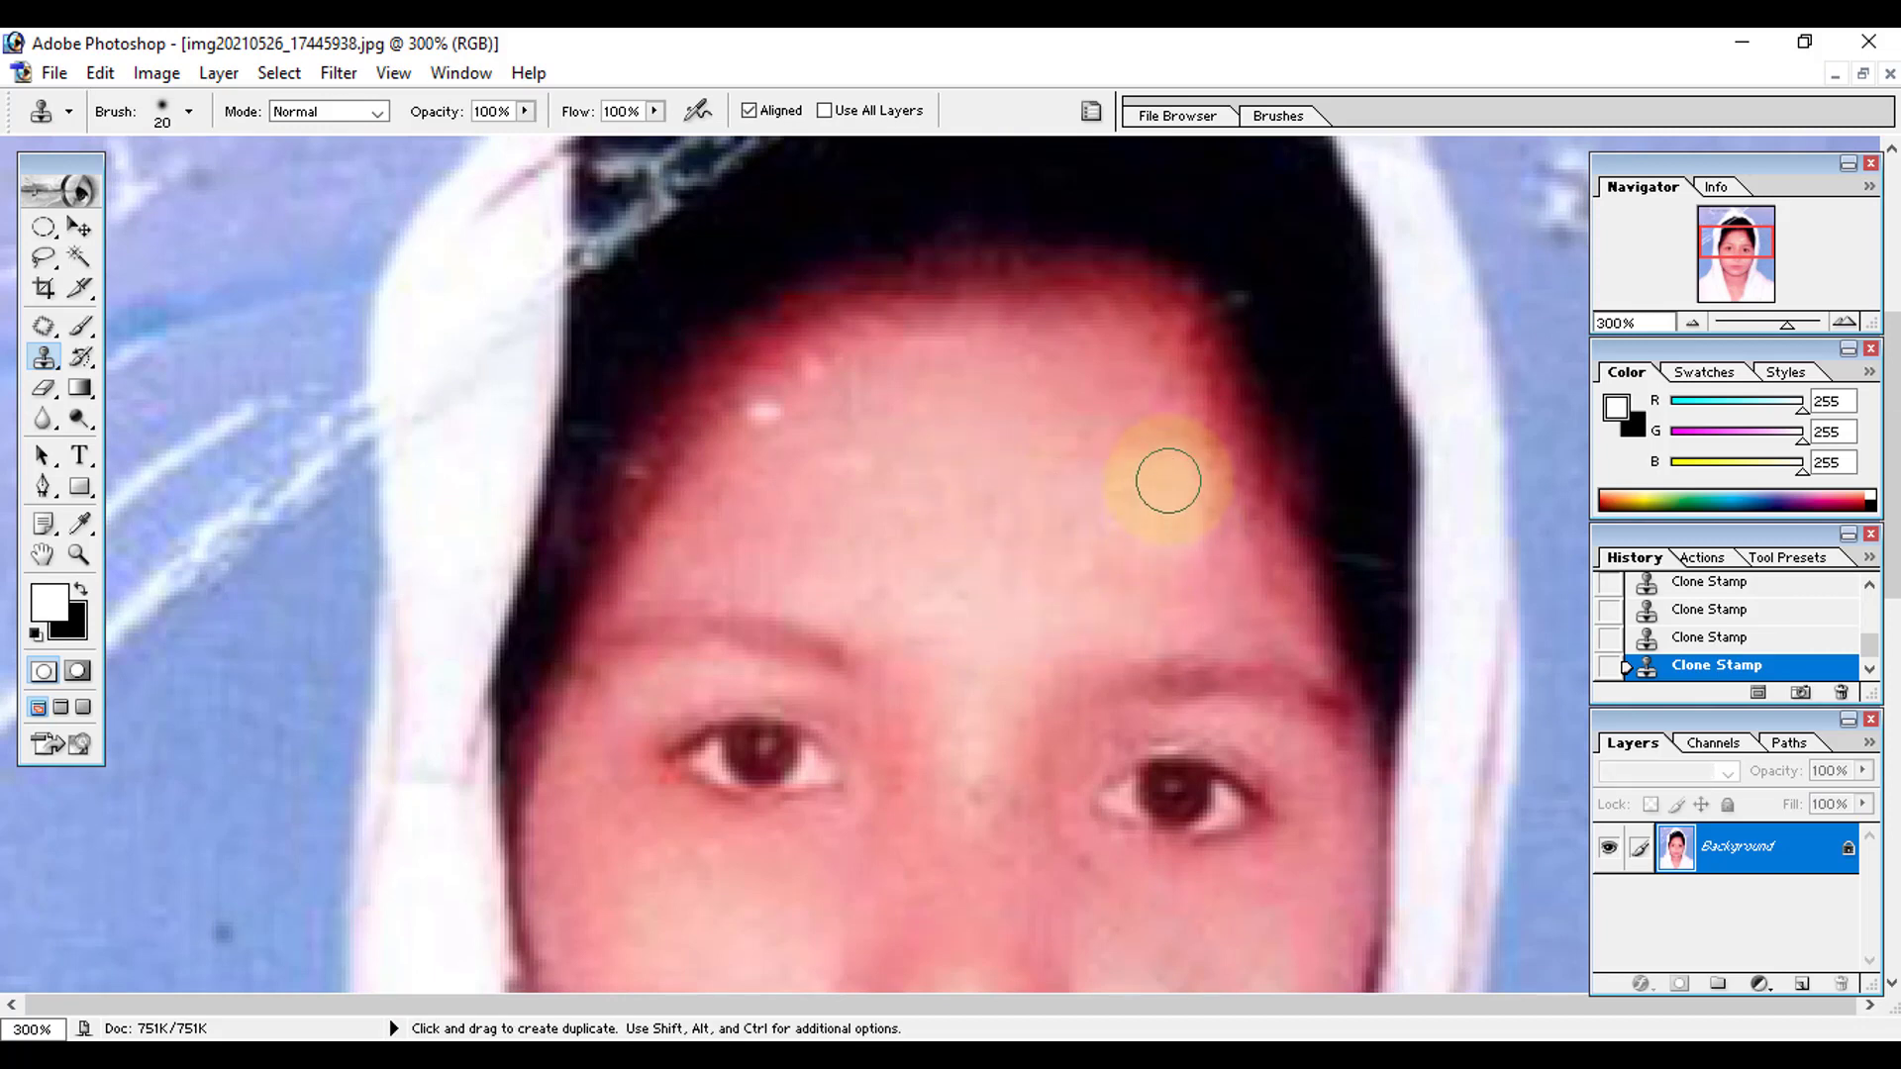
- Clone out the remaining scratches and spots on the hair, headscarf and blue backdrop
scroll(782, 505, up, 5)
mouse_move(404, 414)
mouse_down()
mouse_move(377, 433)
mouse_move(708, 187)
mouse_up()
key(Tab)
scroll(1633, 666, down, 4)
key(ctrl+minus)
drag(529, 530, 442, 523)
key(ctrl+minus)
key(Tab)
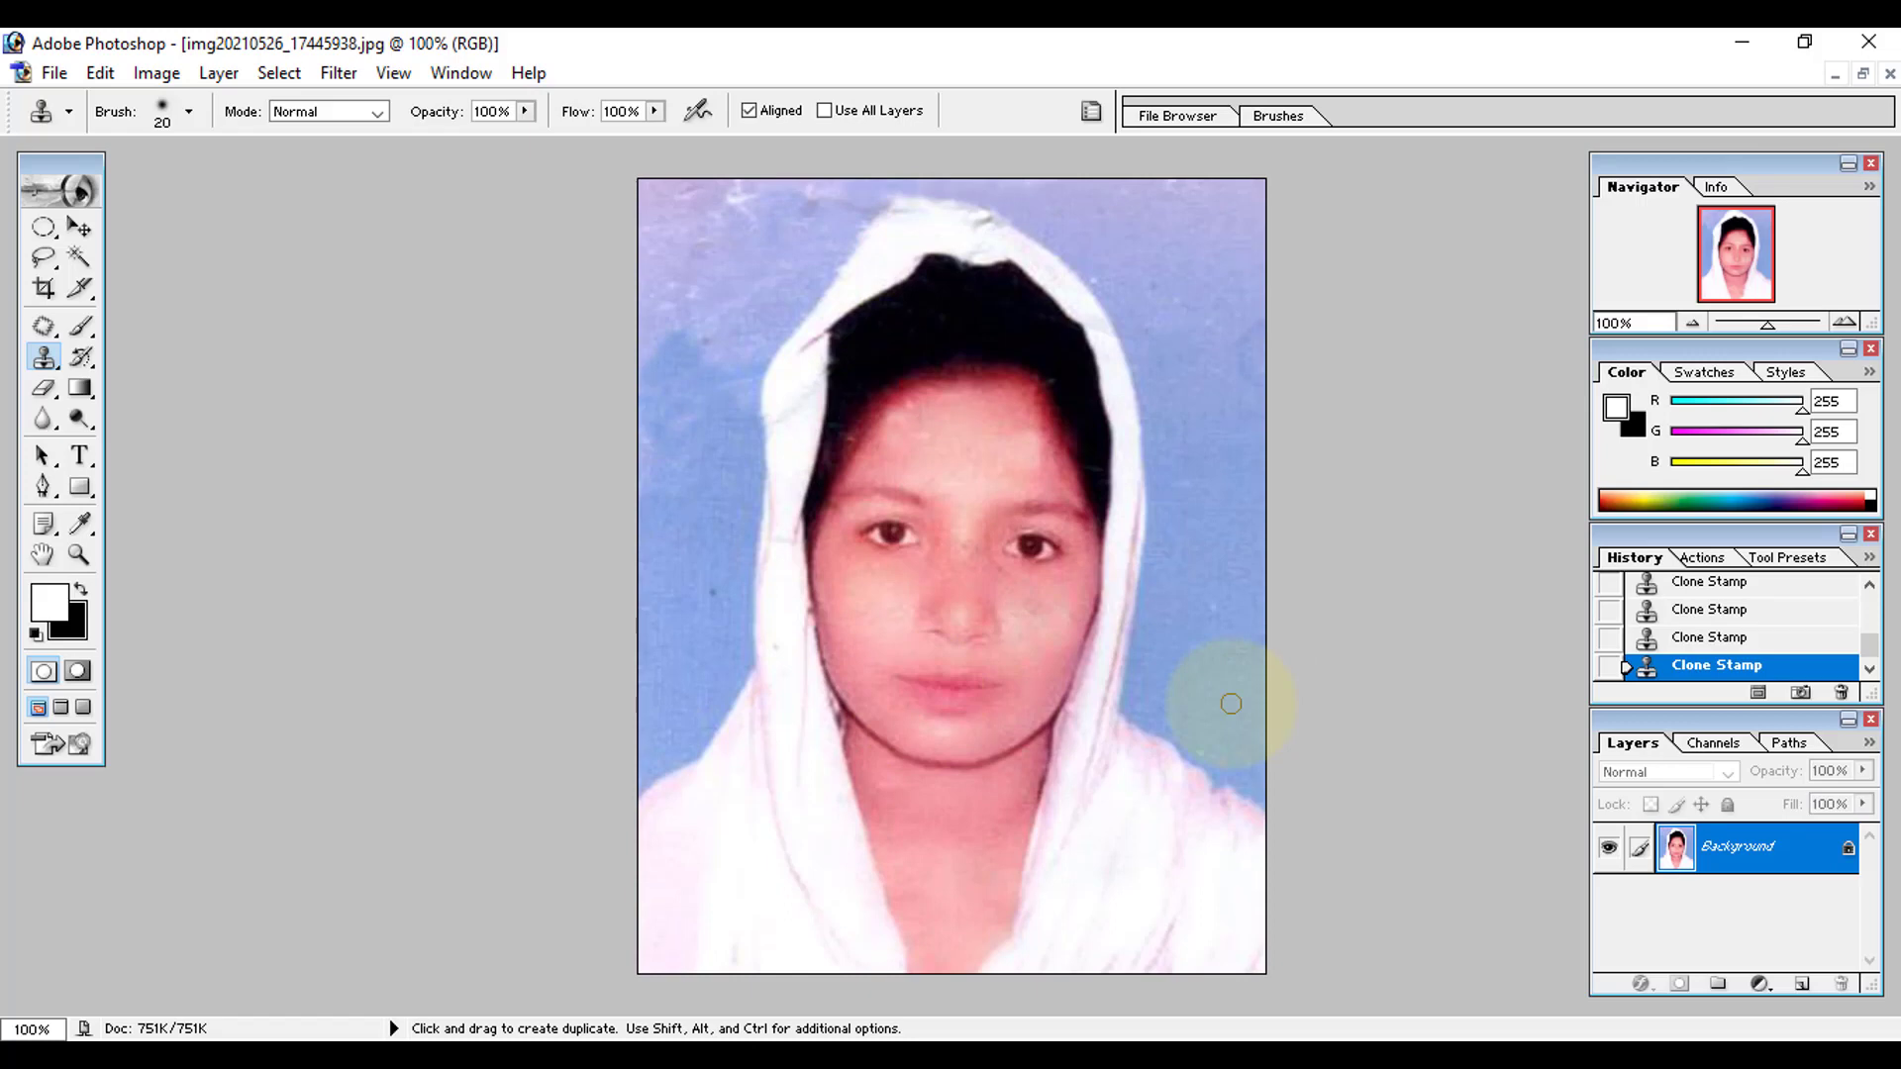
- Set the background color to bright blue 0A80F9
click(77, 628)
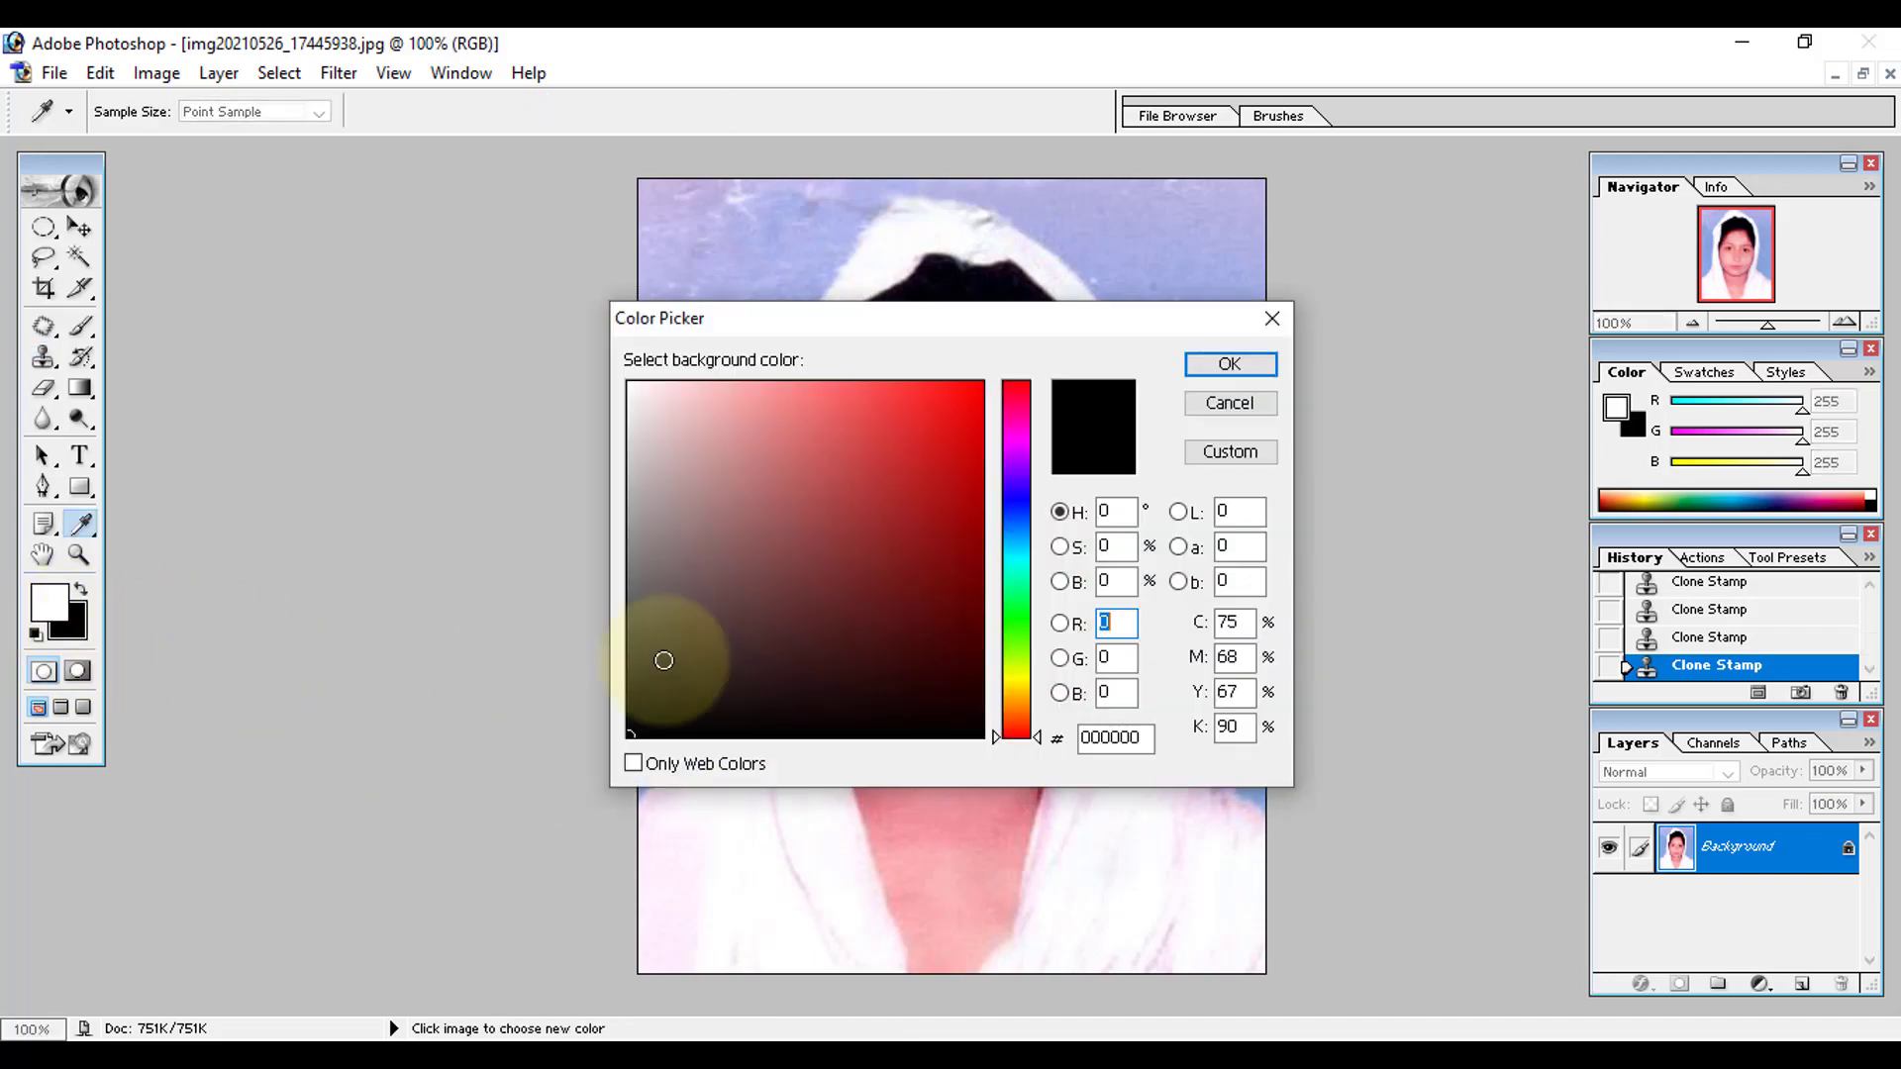
click(1020, 531)
click(969, 390)
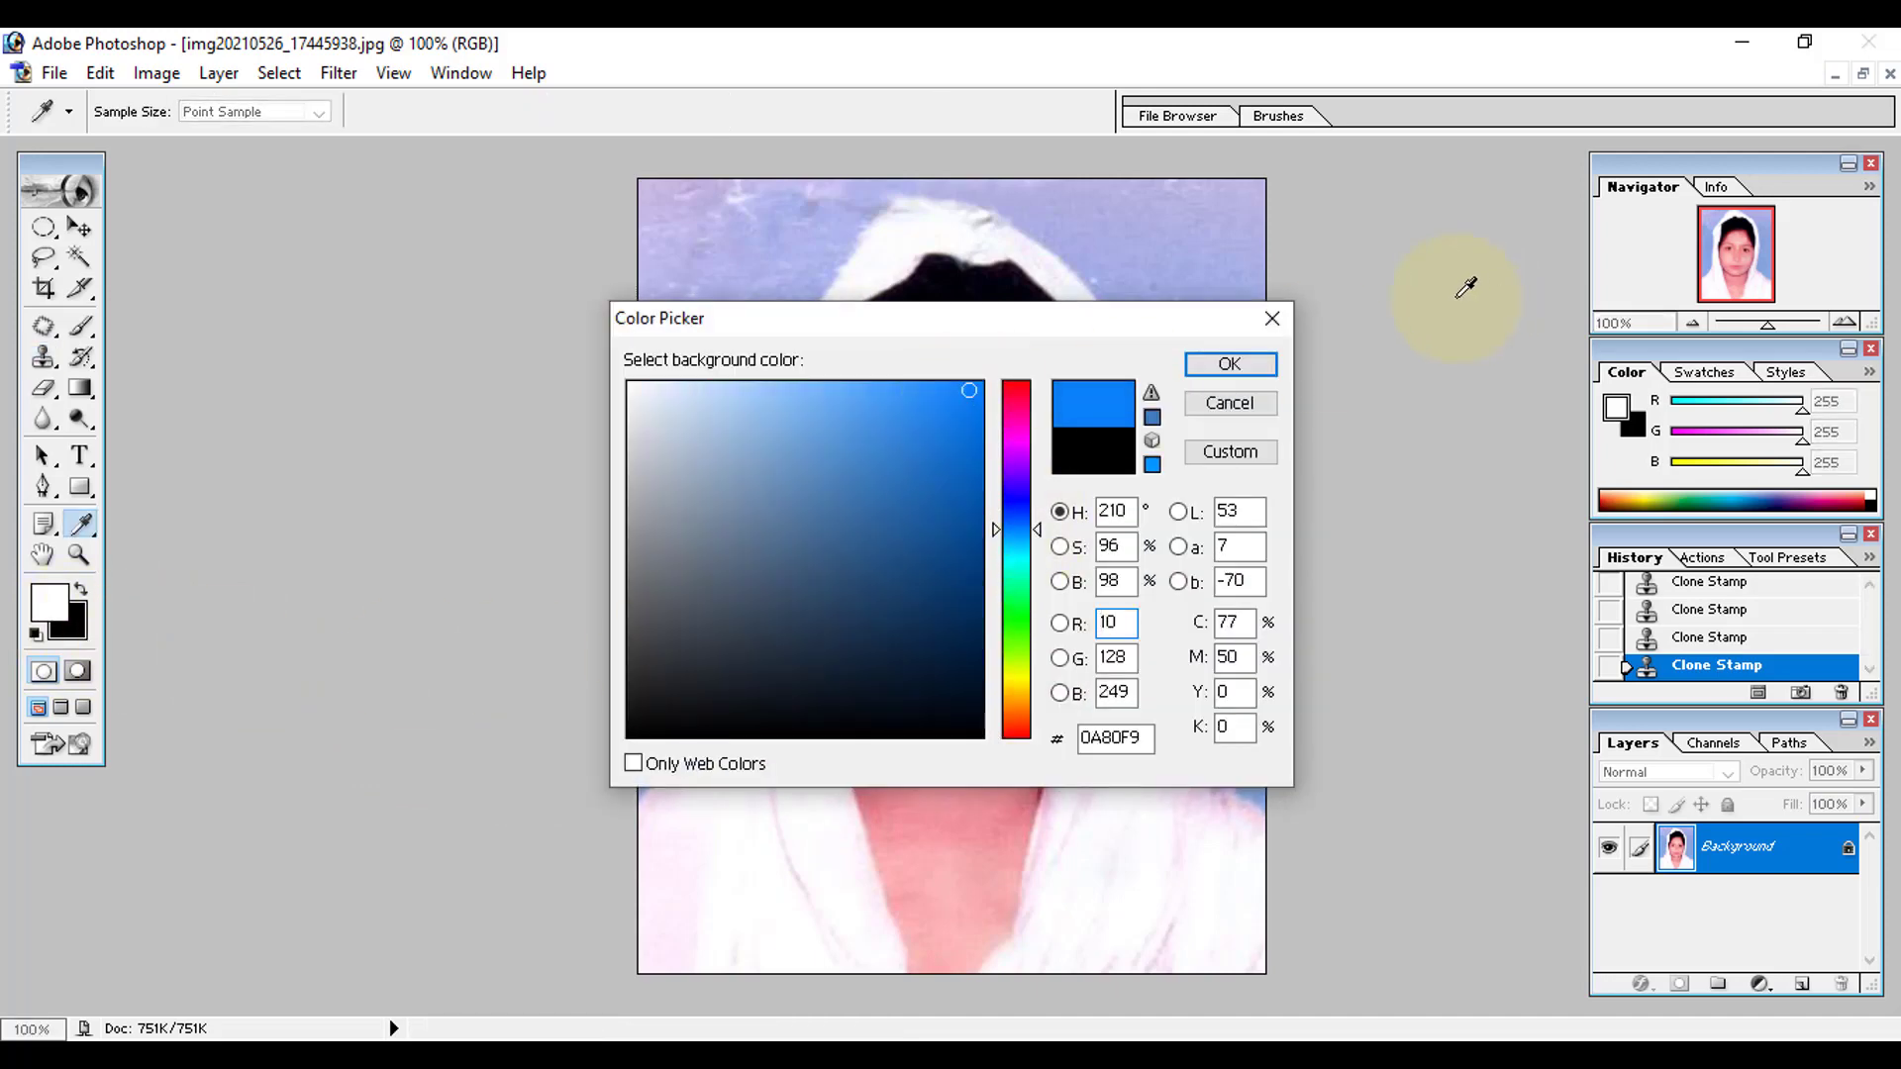
click(1264, 367)
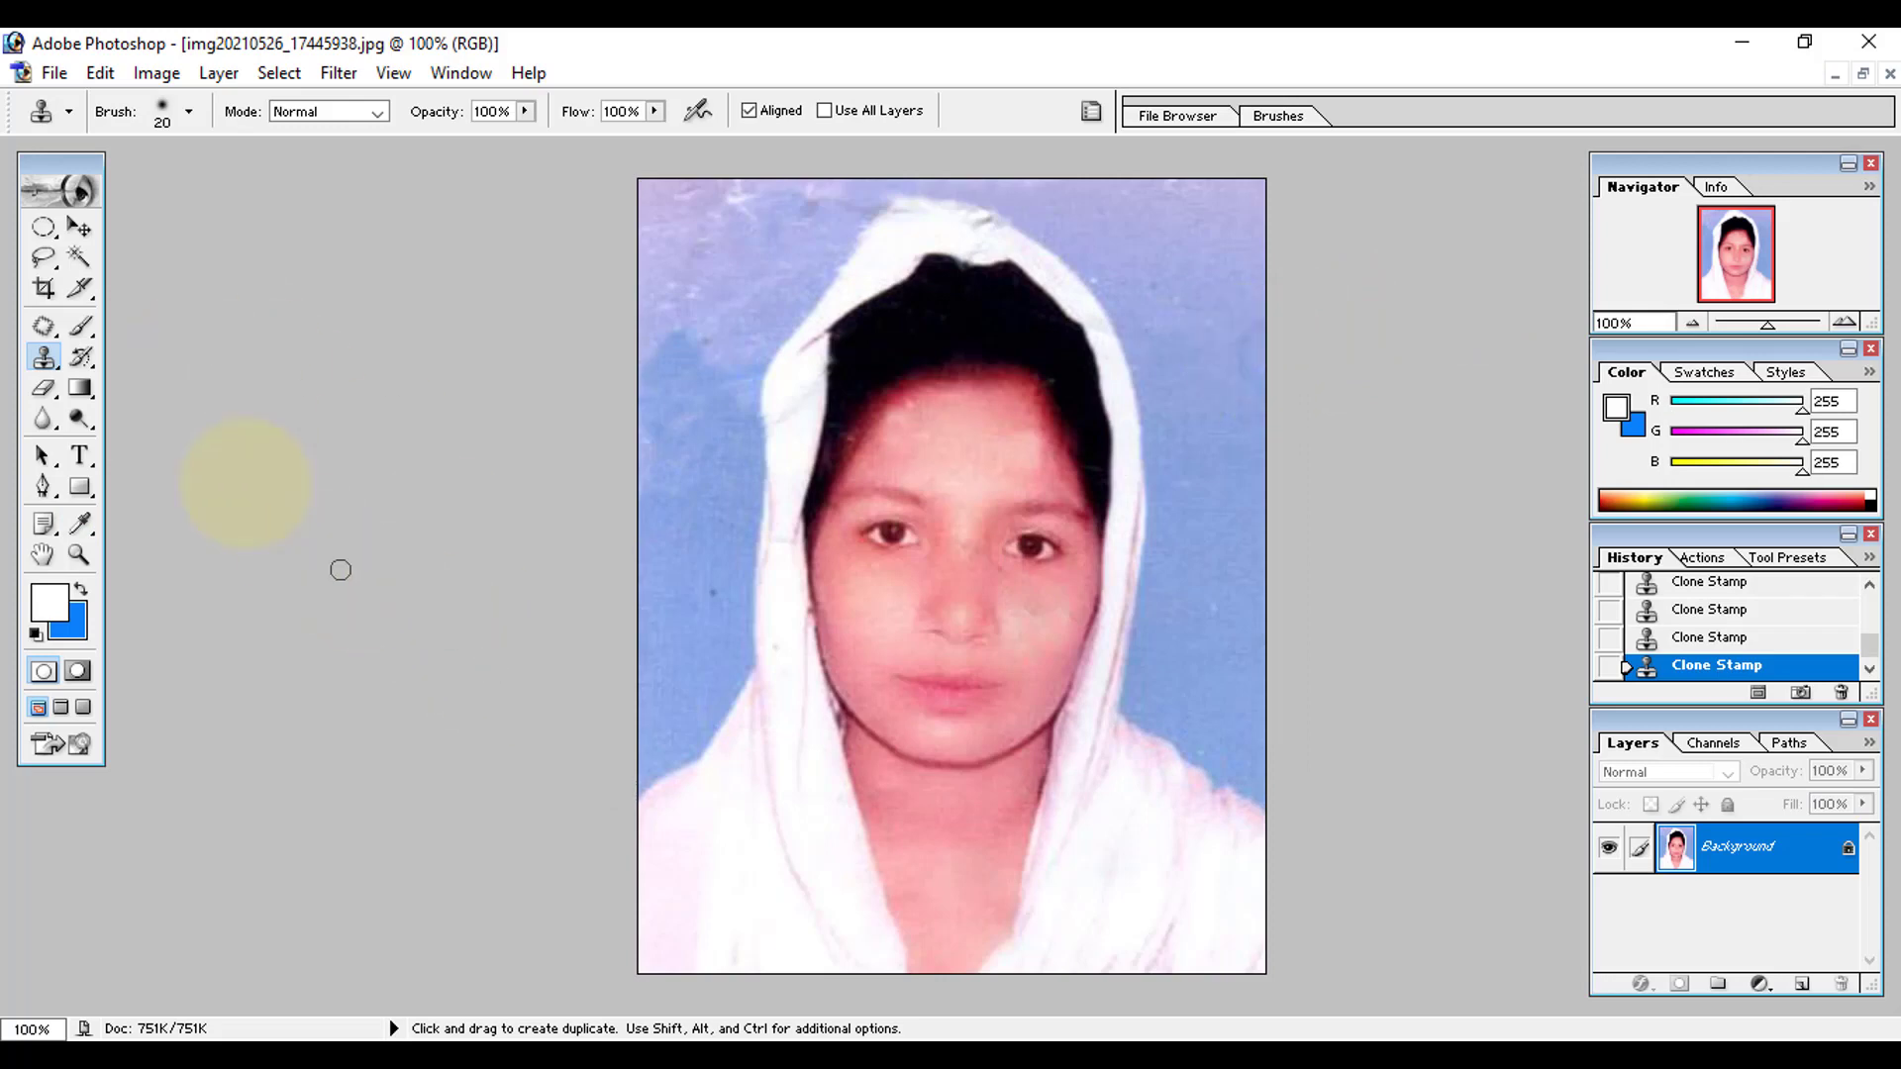
- Select the whole figure by tracing the shoulders and headscarf against the backdrop with the Polygonal Lasso and closing the outline
click(44, 257)
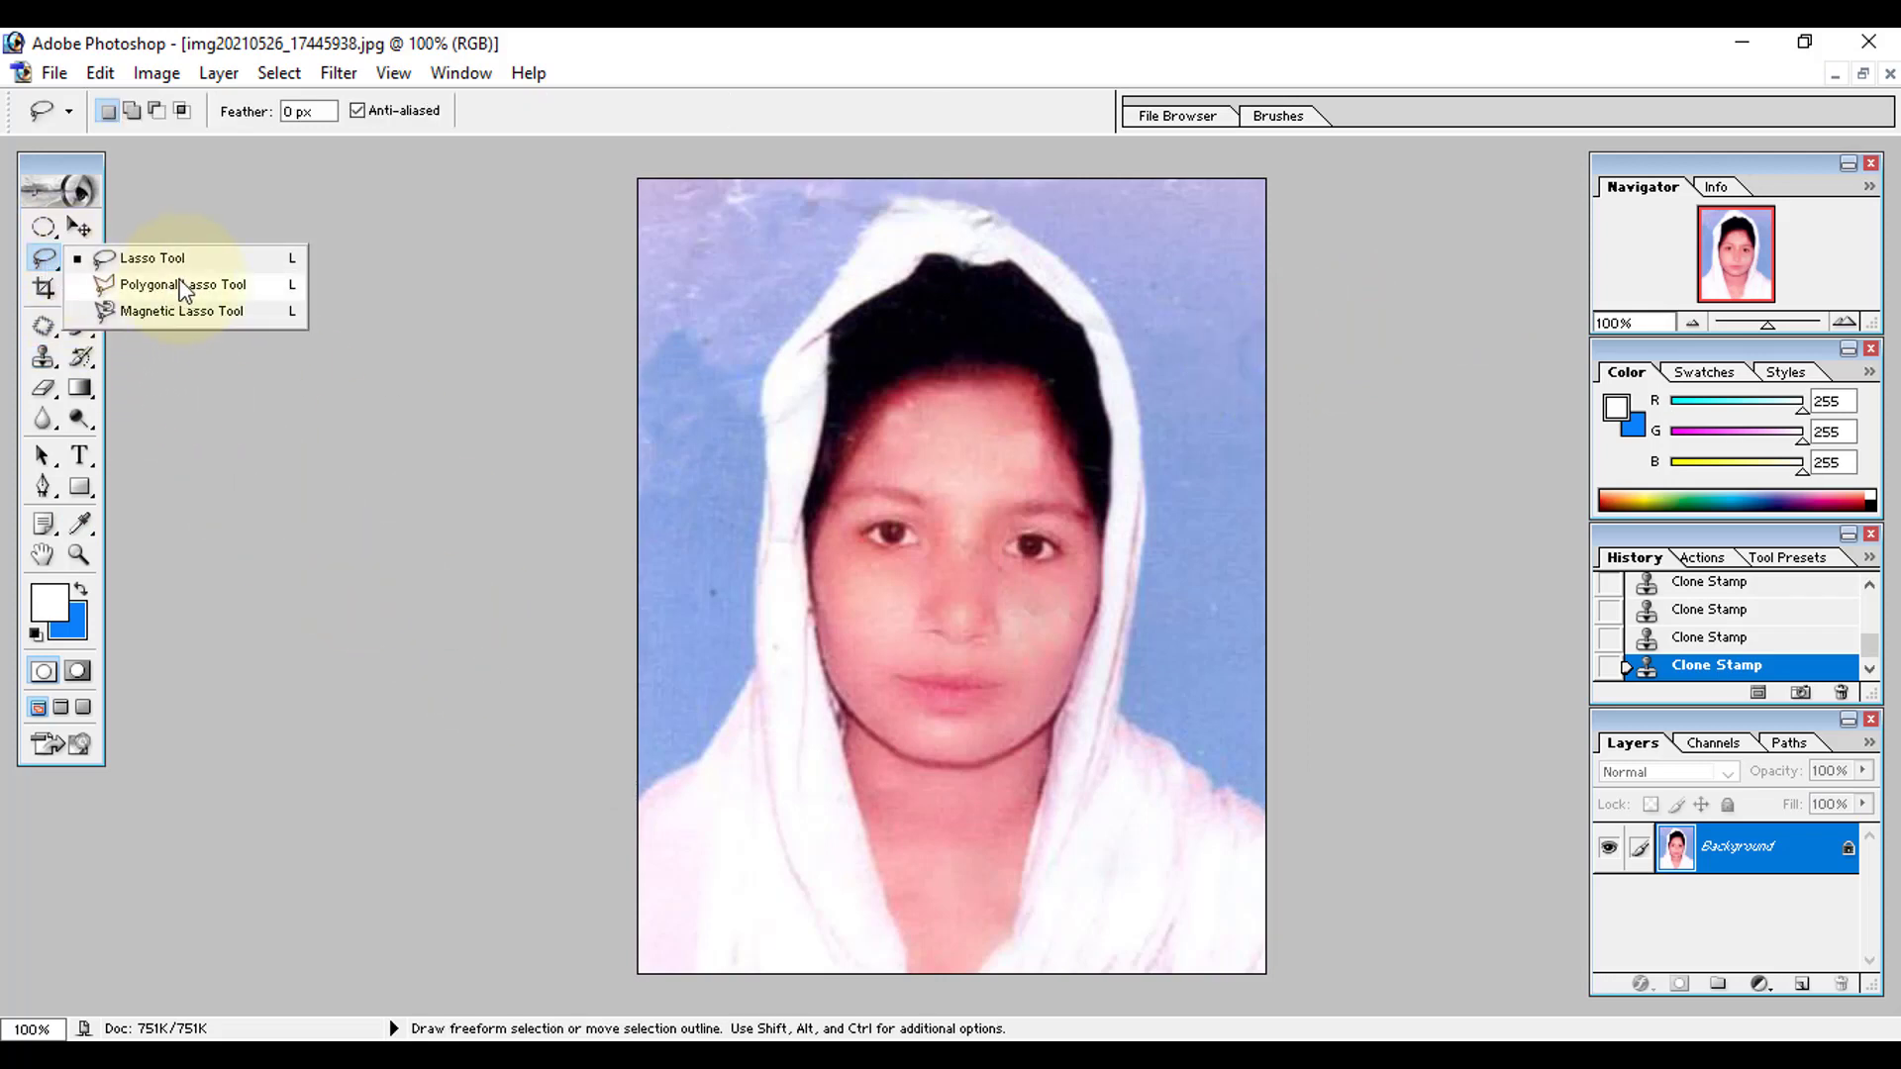
click(159, 285)
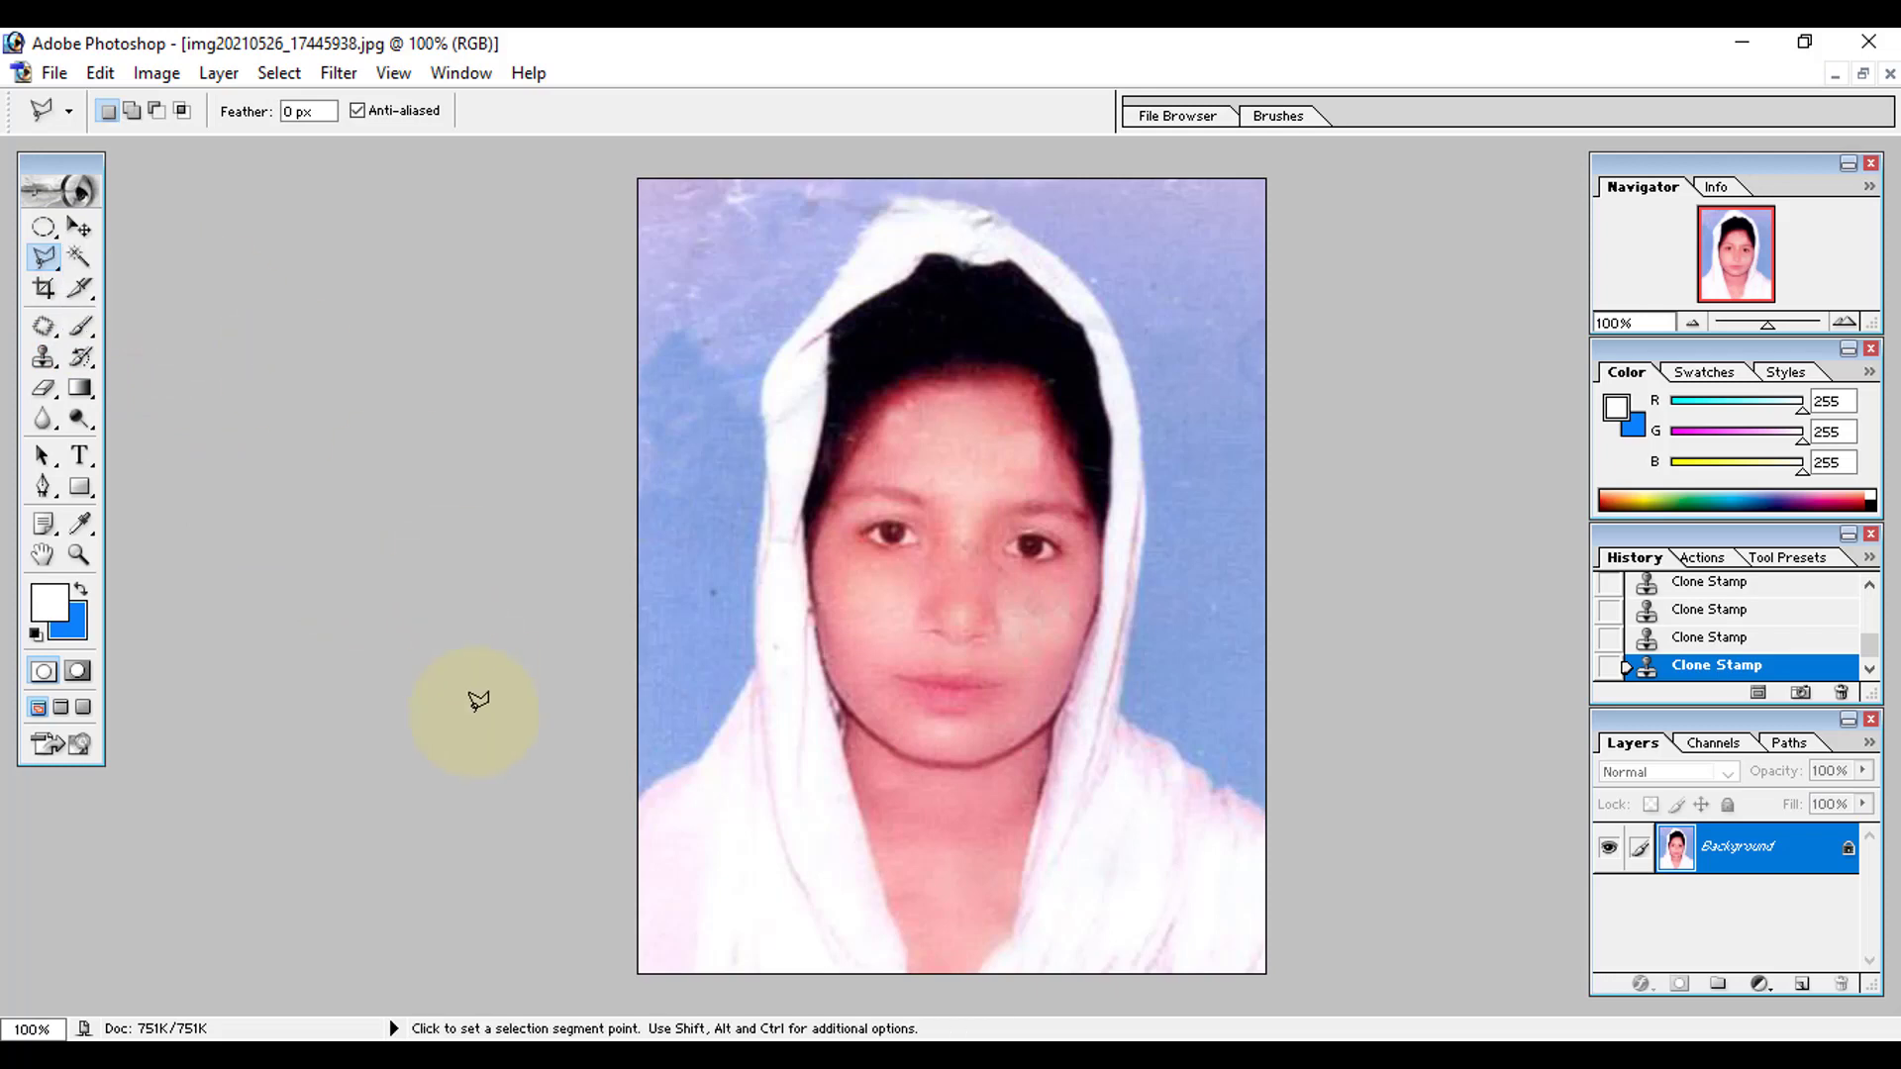
click(598, 849)
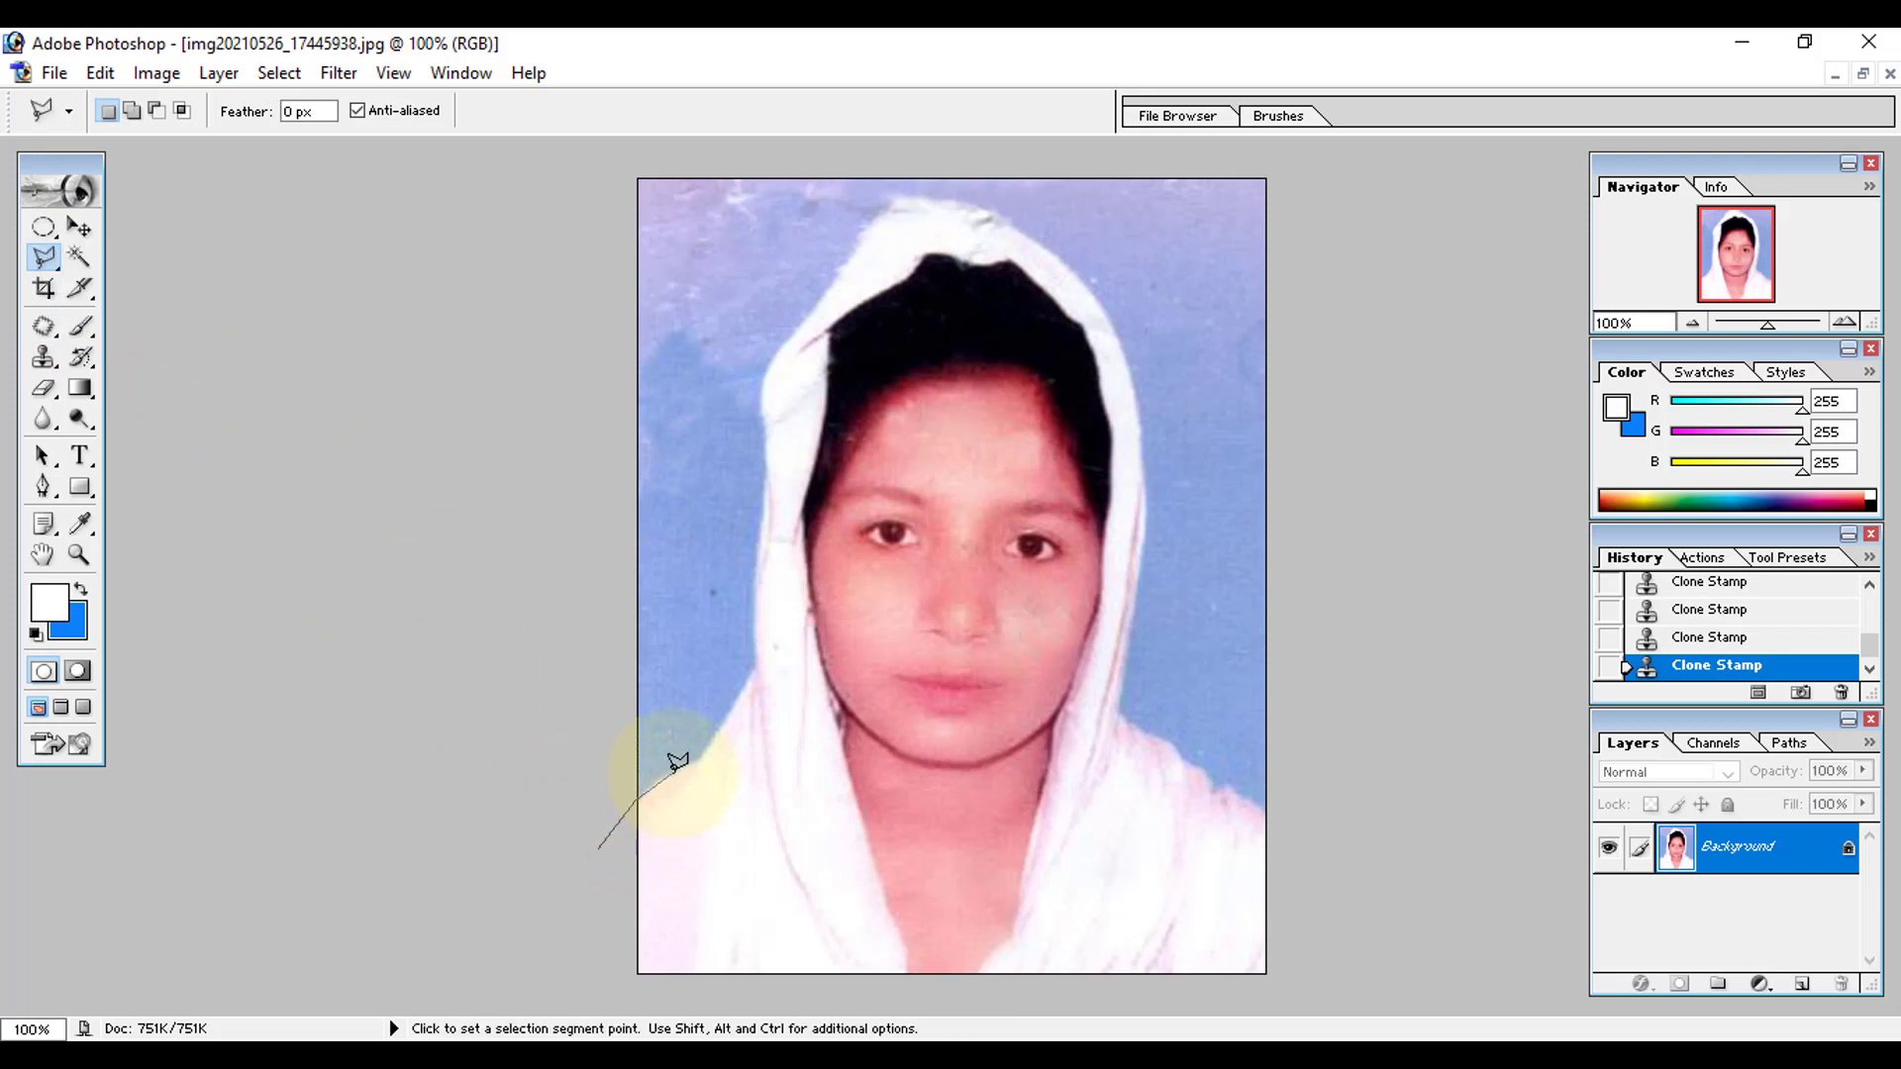
click(702, 759)
click(749, 682)
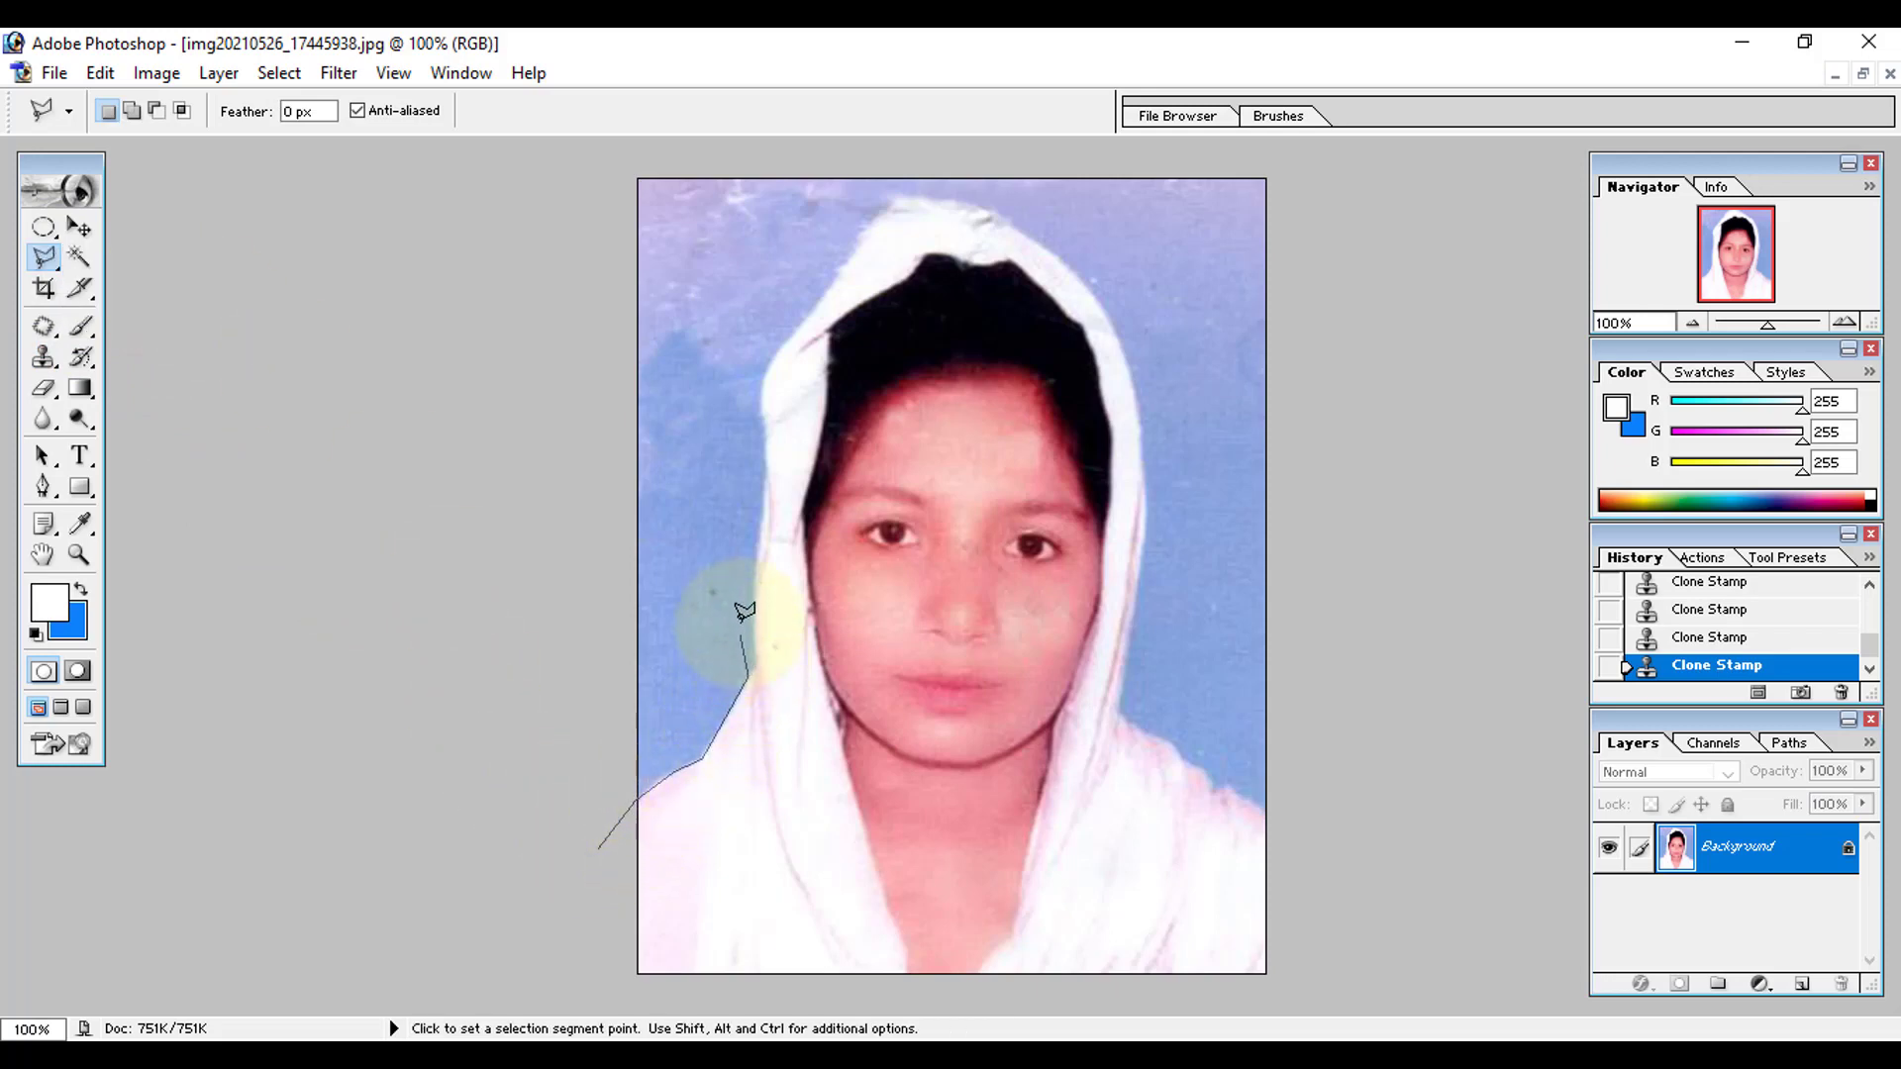
click(758, 665)
click(755, 595)
click(765, 509)
click(761, 405)
click(792, 333)
click(1111, 326)
click(1142, 486)
key(ctrl+plus)
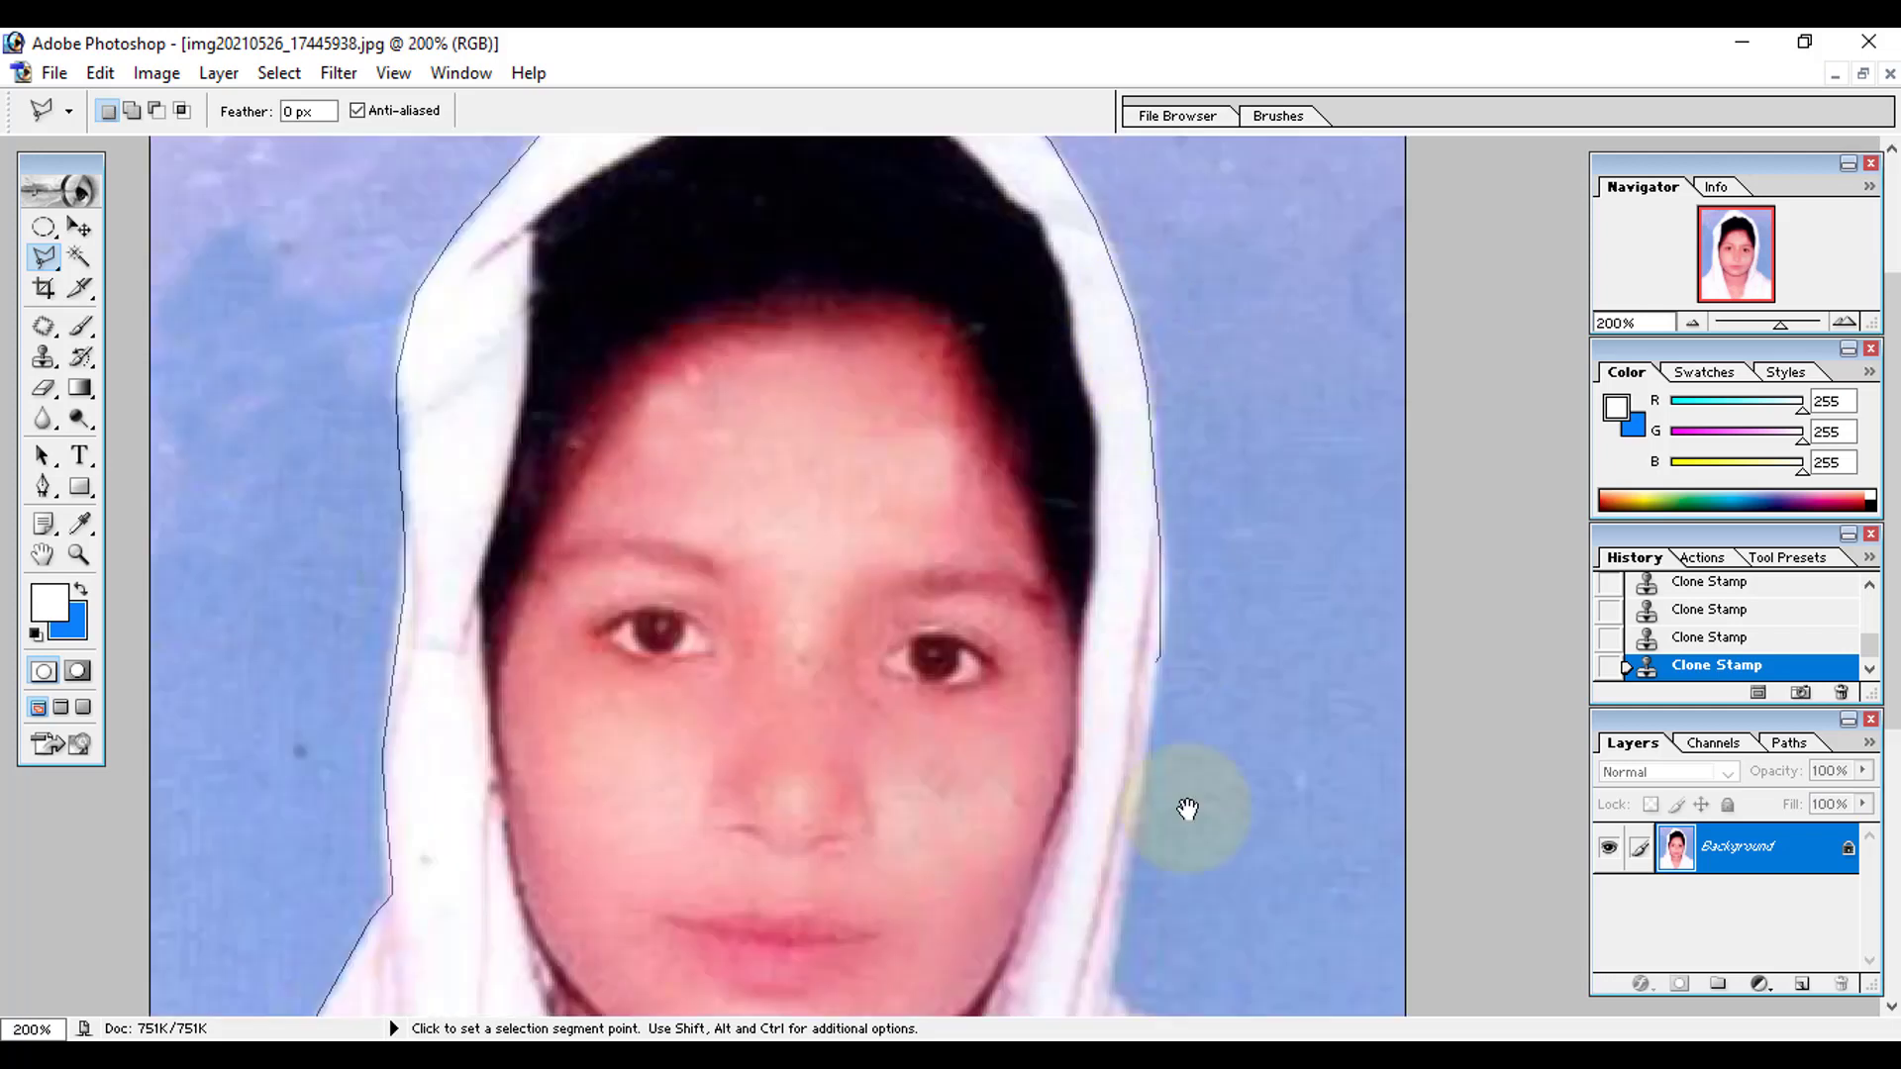
drag(1187, 809, 1187, 619)
click(1110, 802)
click(1210, 861)
click(1303, 956)
click(1406, 995)
key(ctrl+minus)
click(1351, 1000)
click(598, 848)
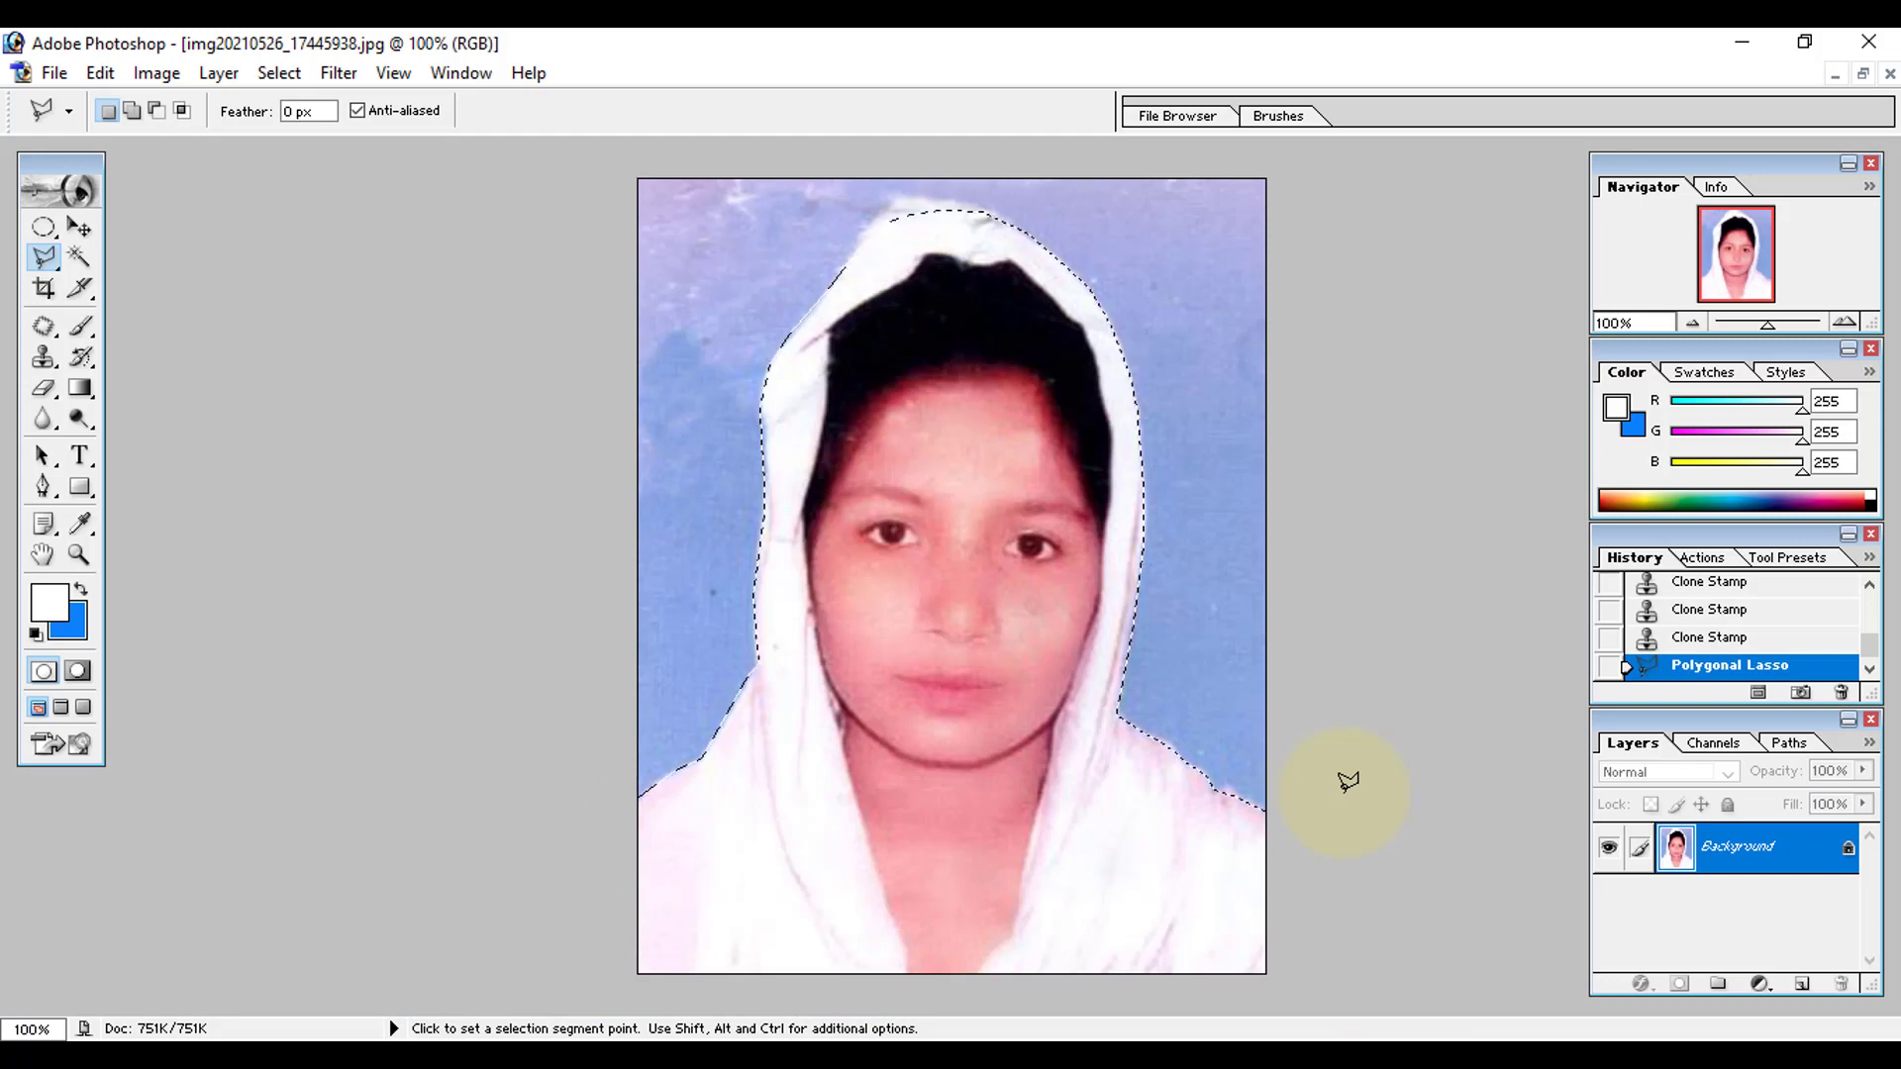
- Clear the selected backdrop around the figure to the blue background color and remove the selection
key(Delete)
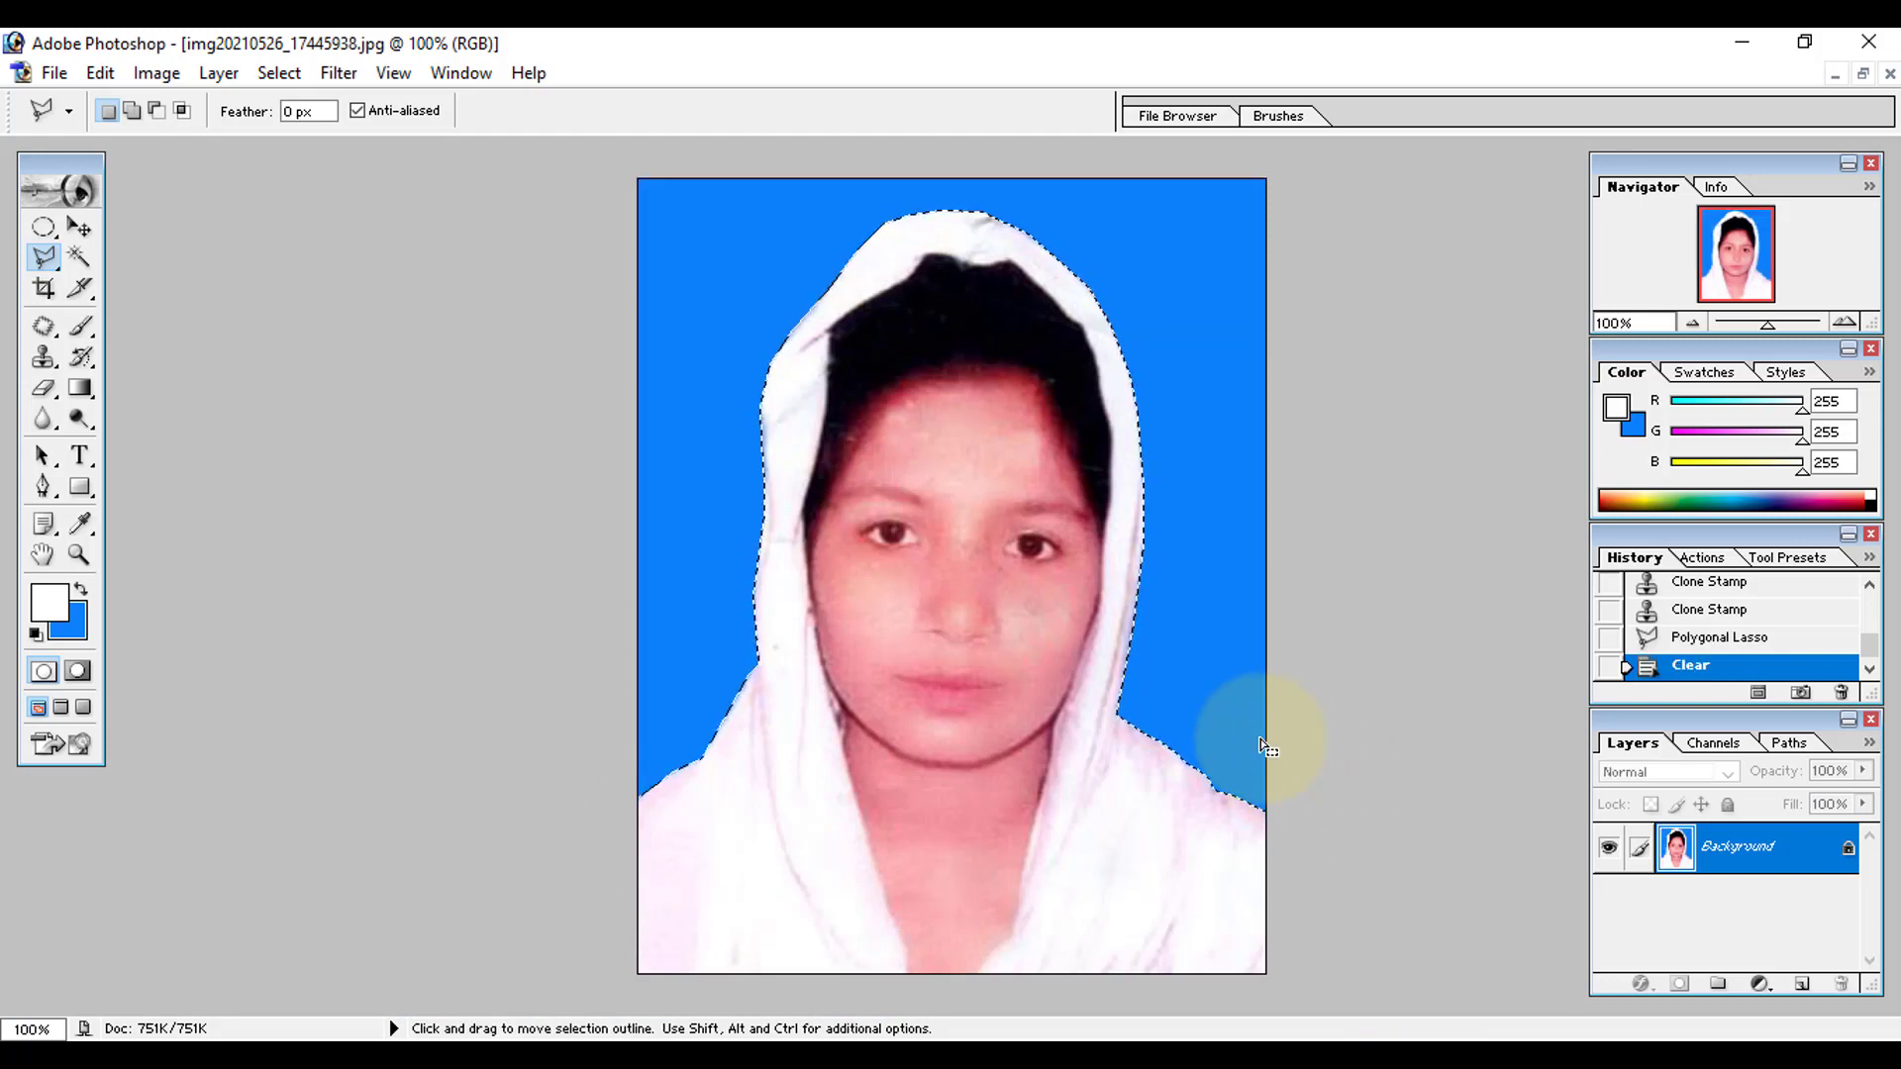
key(ctrl+d)
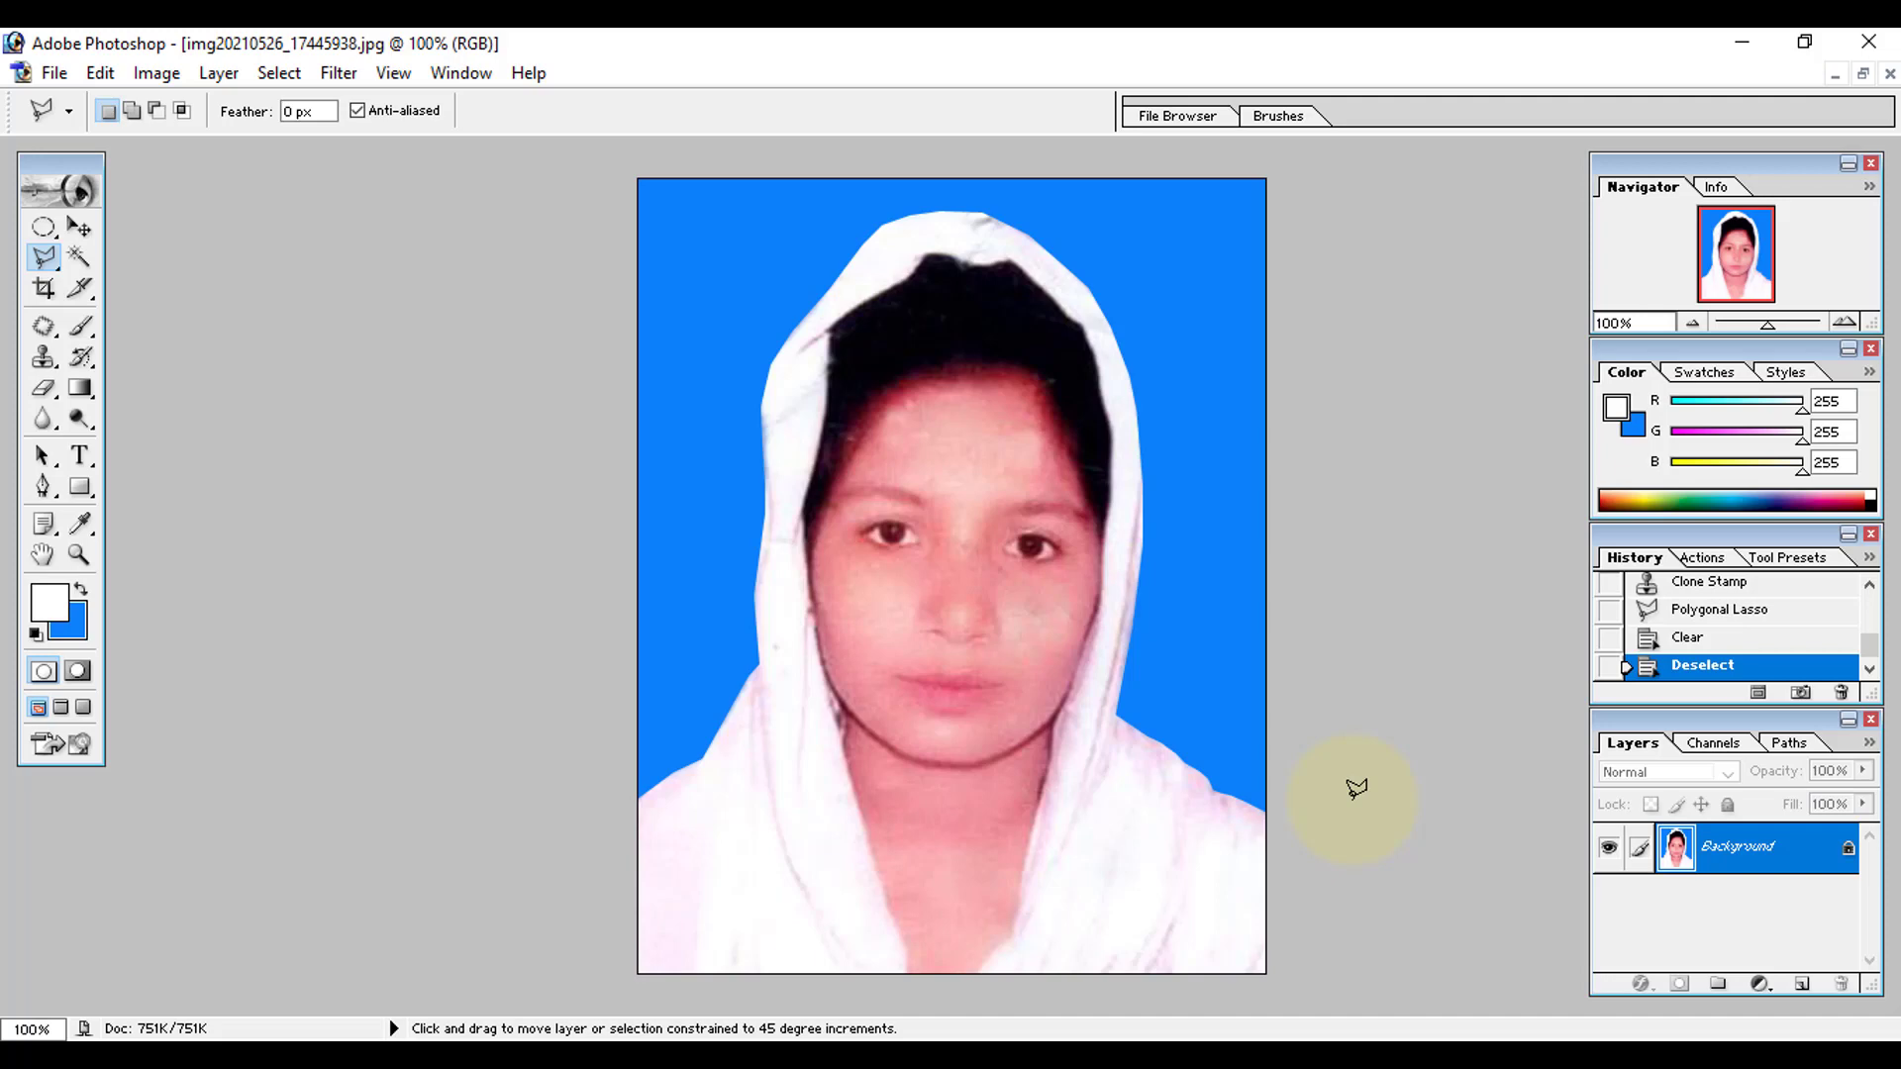
- Save the finished portrait in the Girls folder as a JPEG named Test at Maximum quality 12
key(ctrl+shift+s)
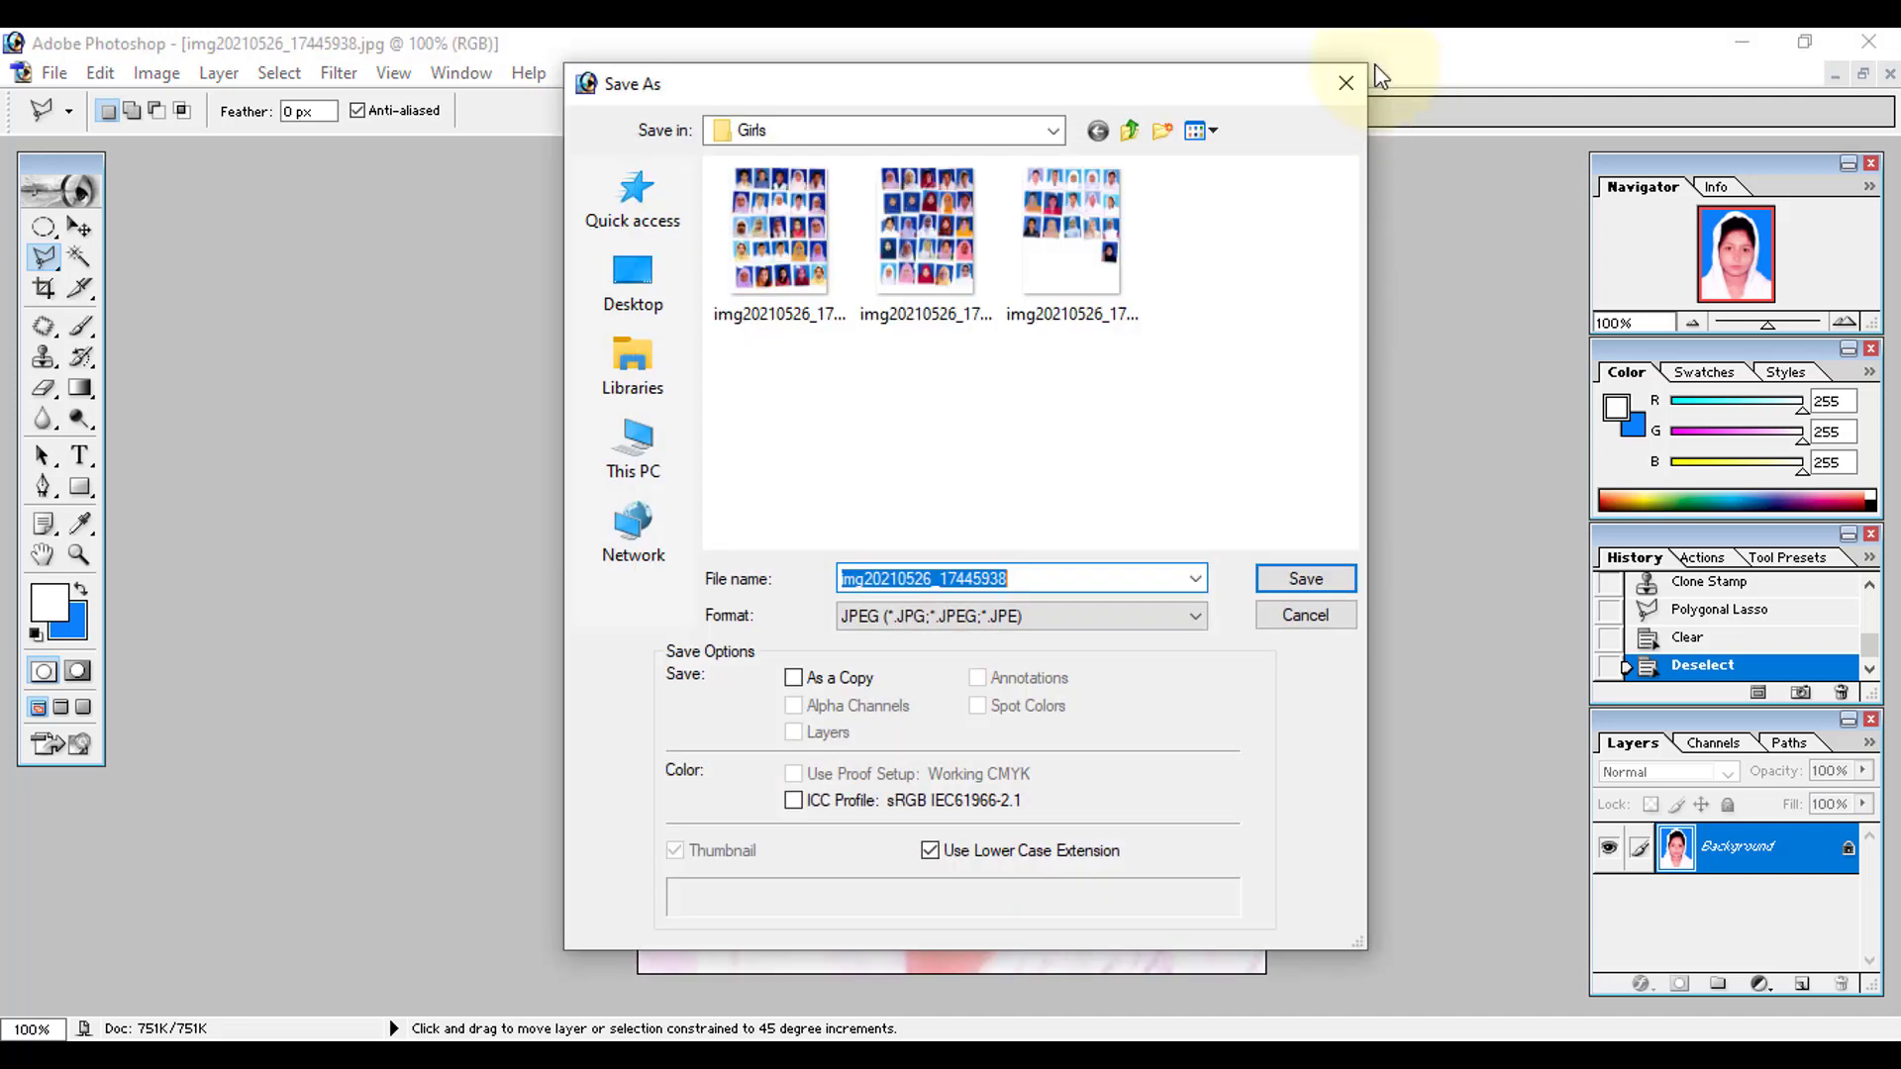
click(1346, 85)
click(54, 73)
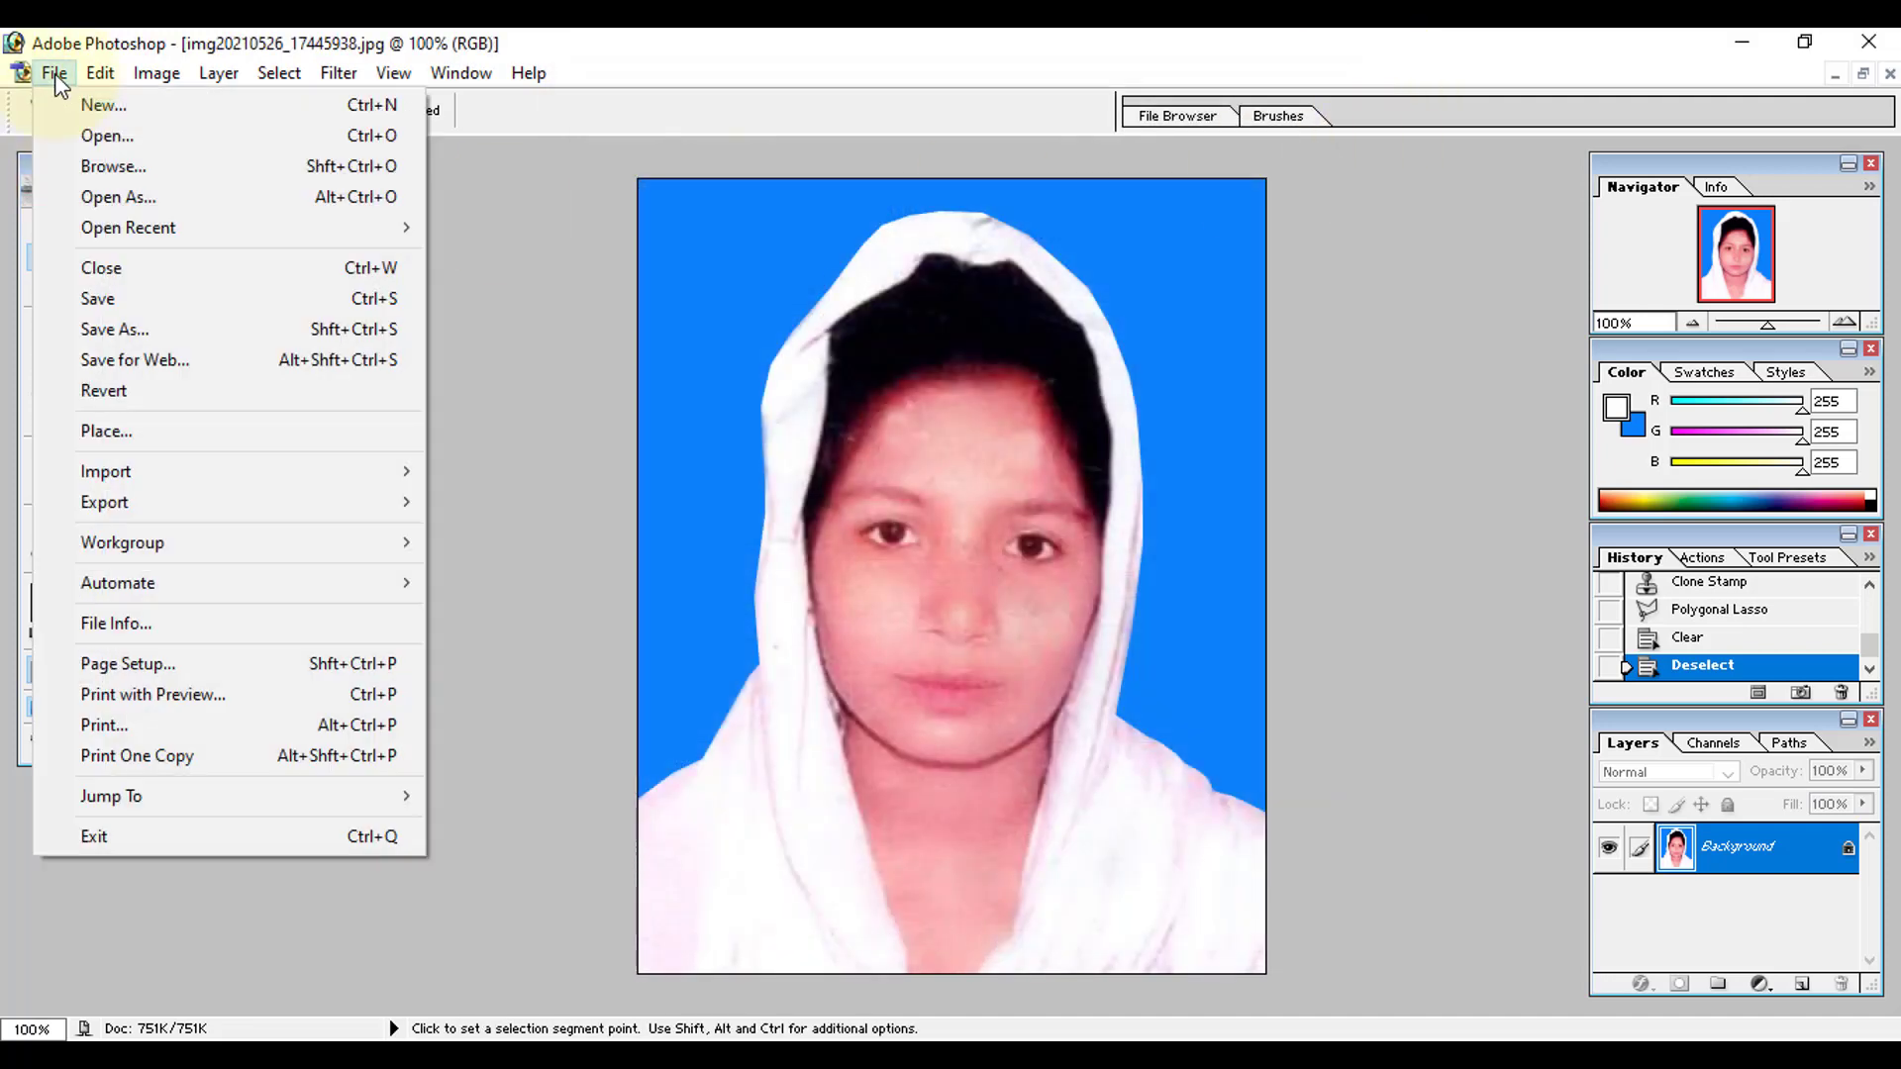
click(114, 328)
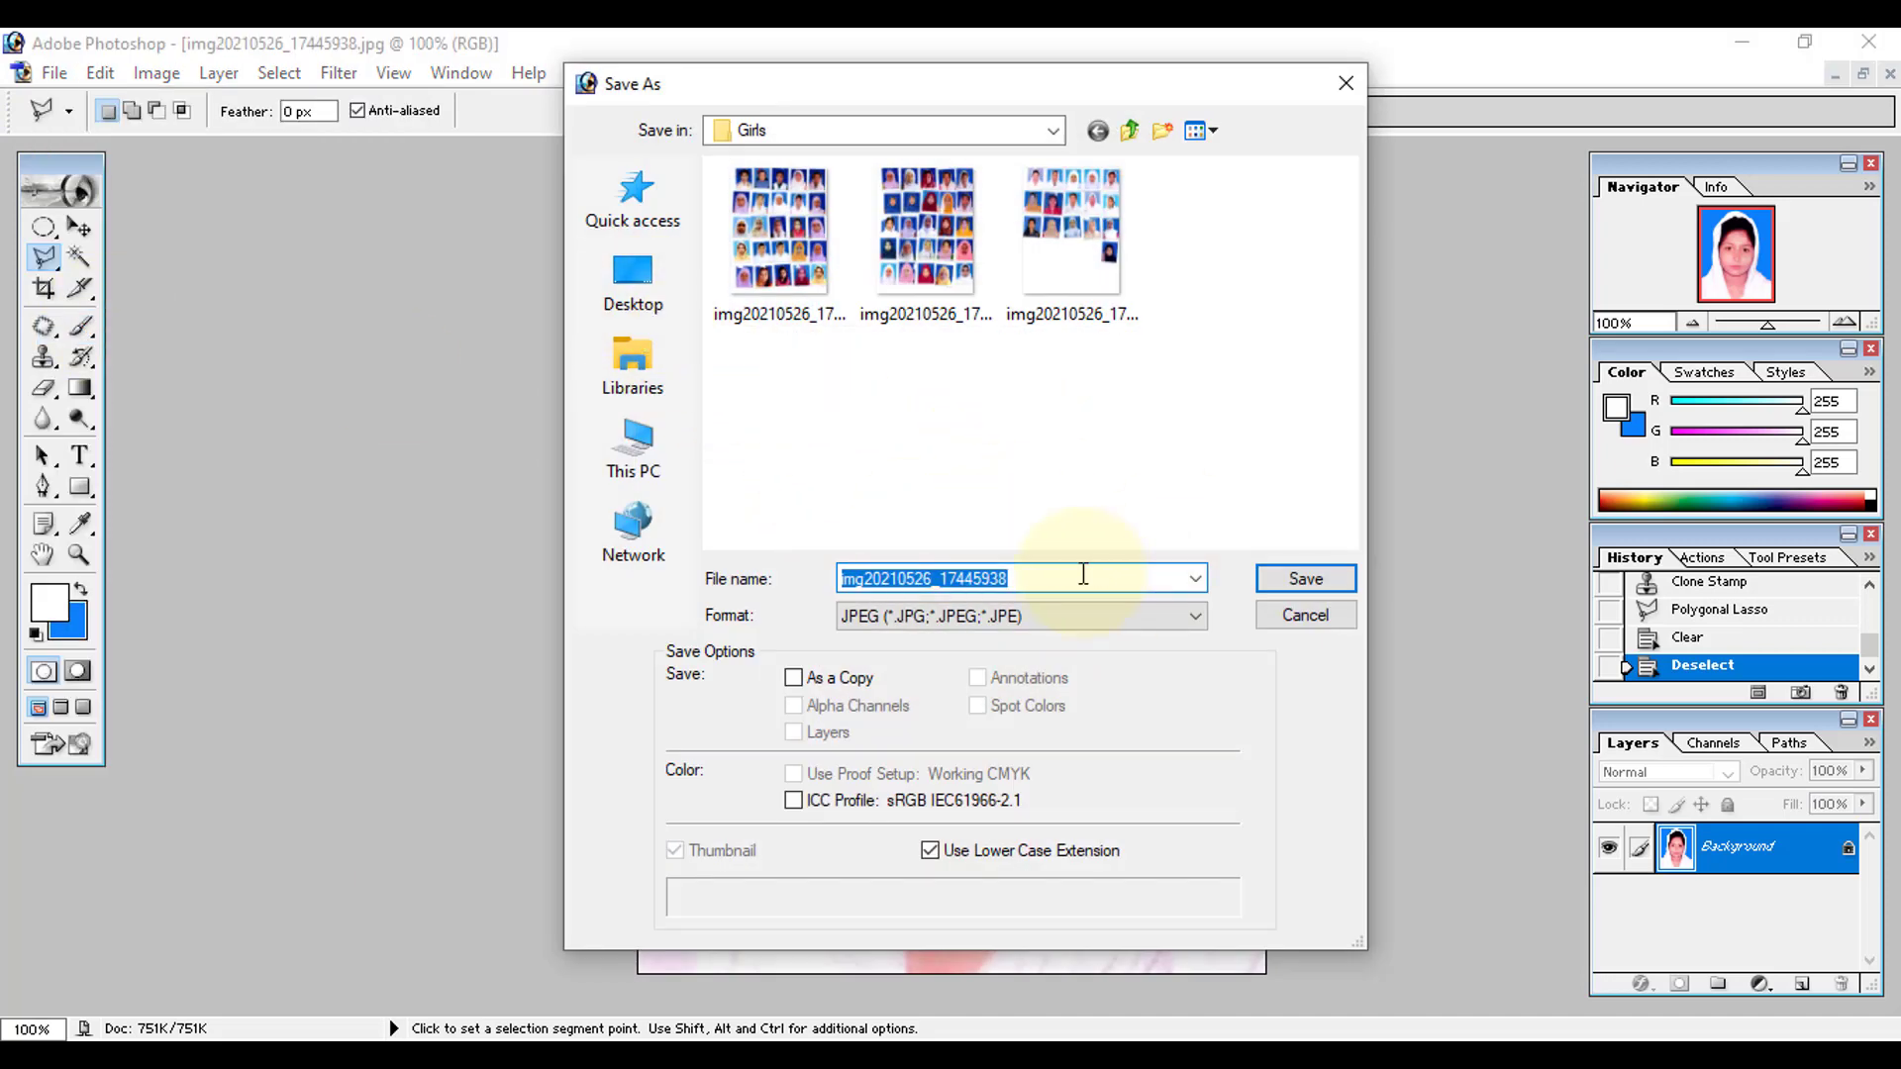
text(Ta)
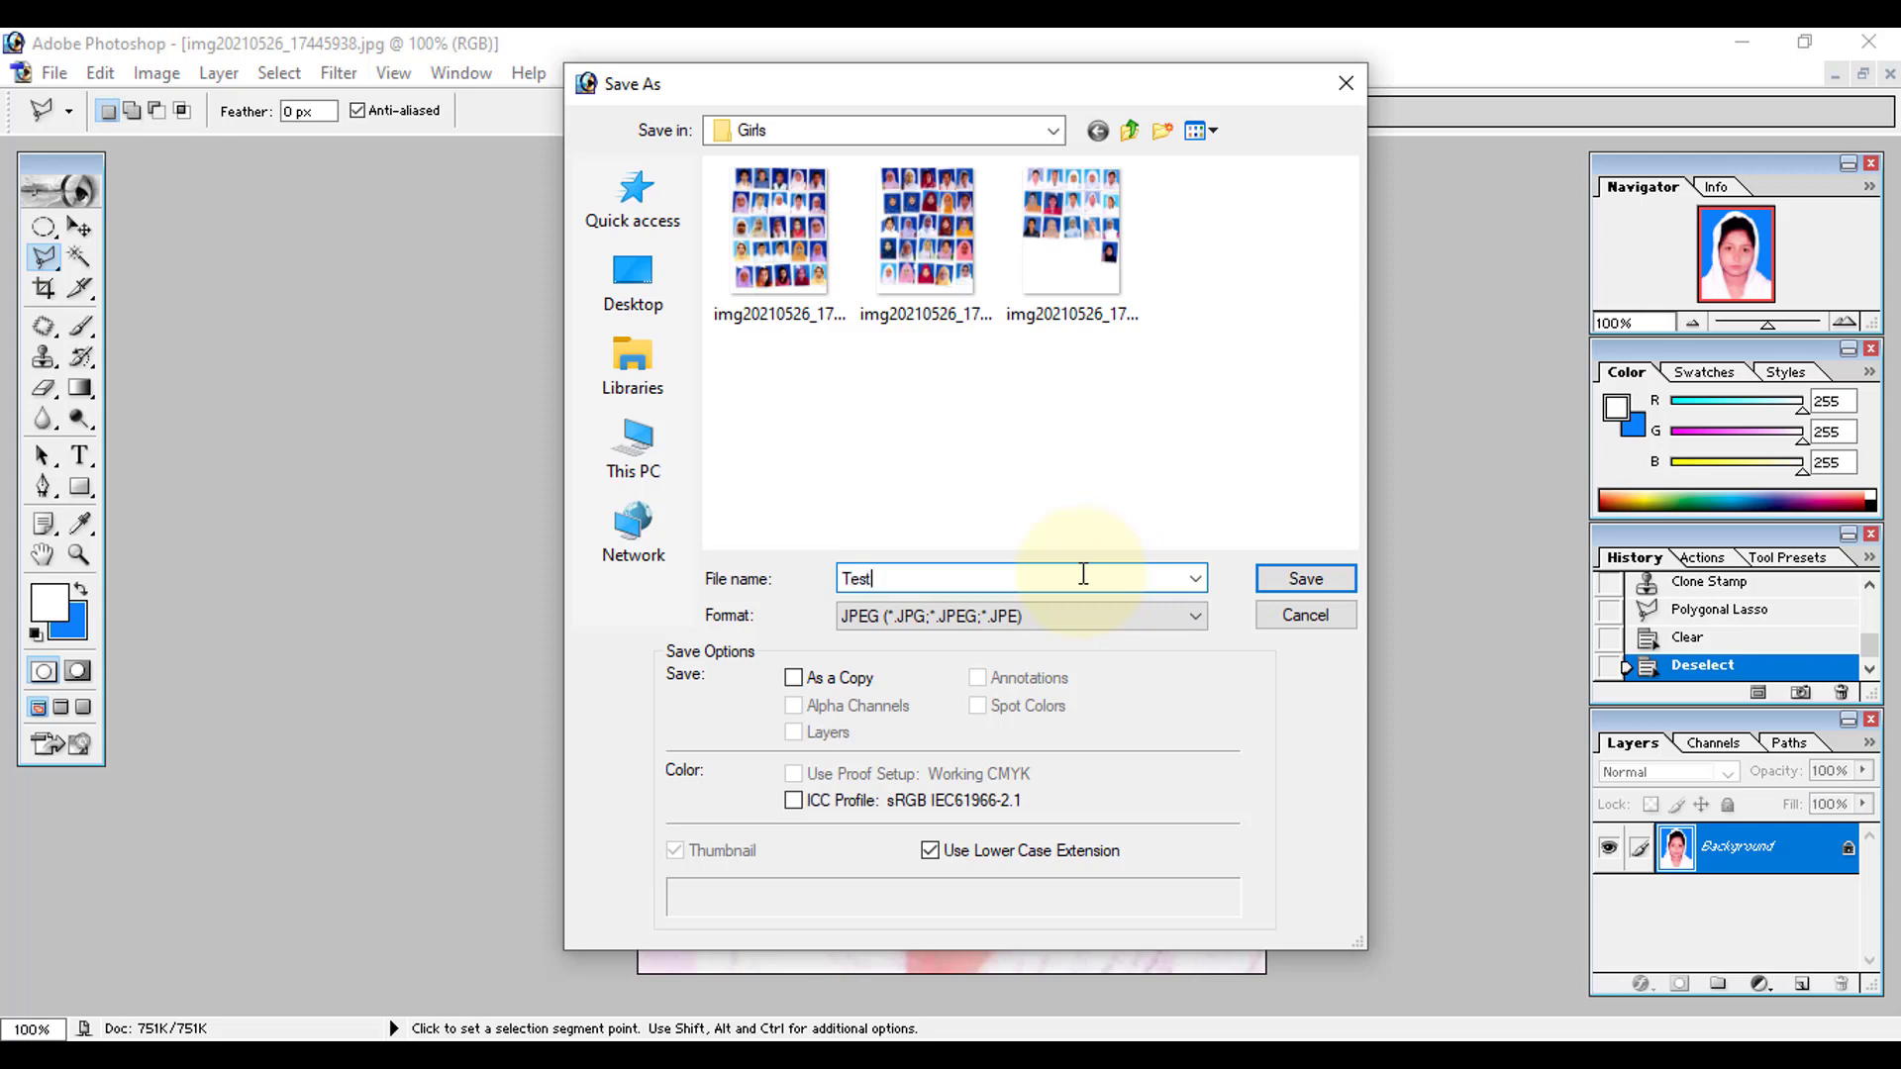
click(1004, 614)
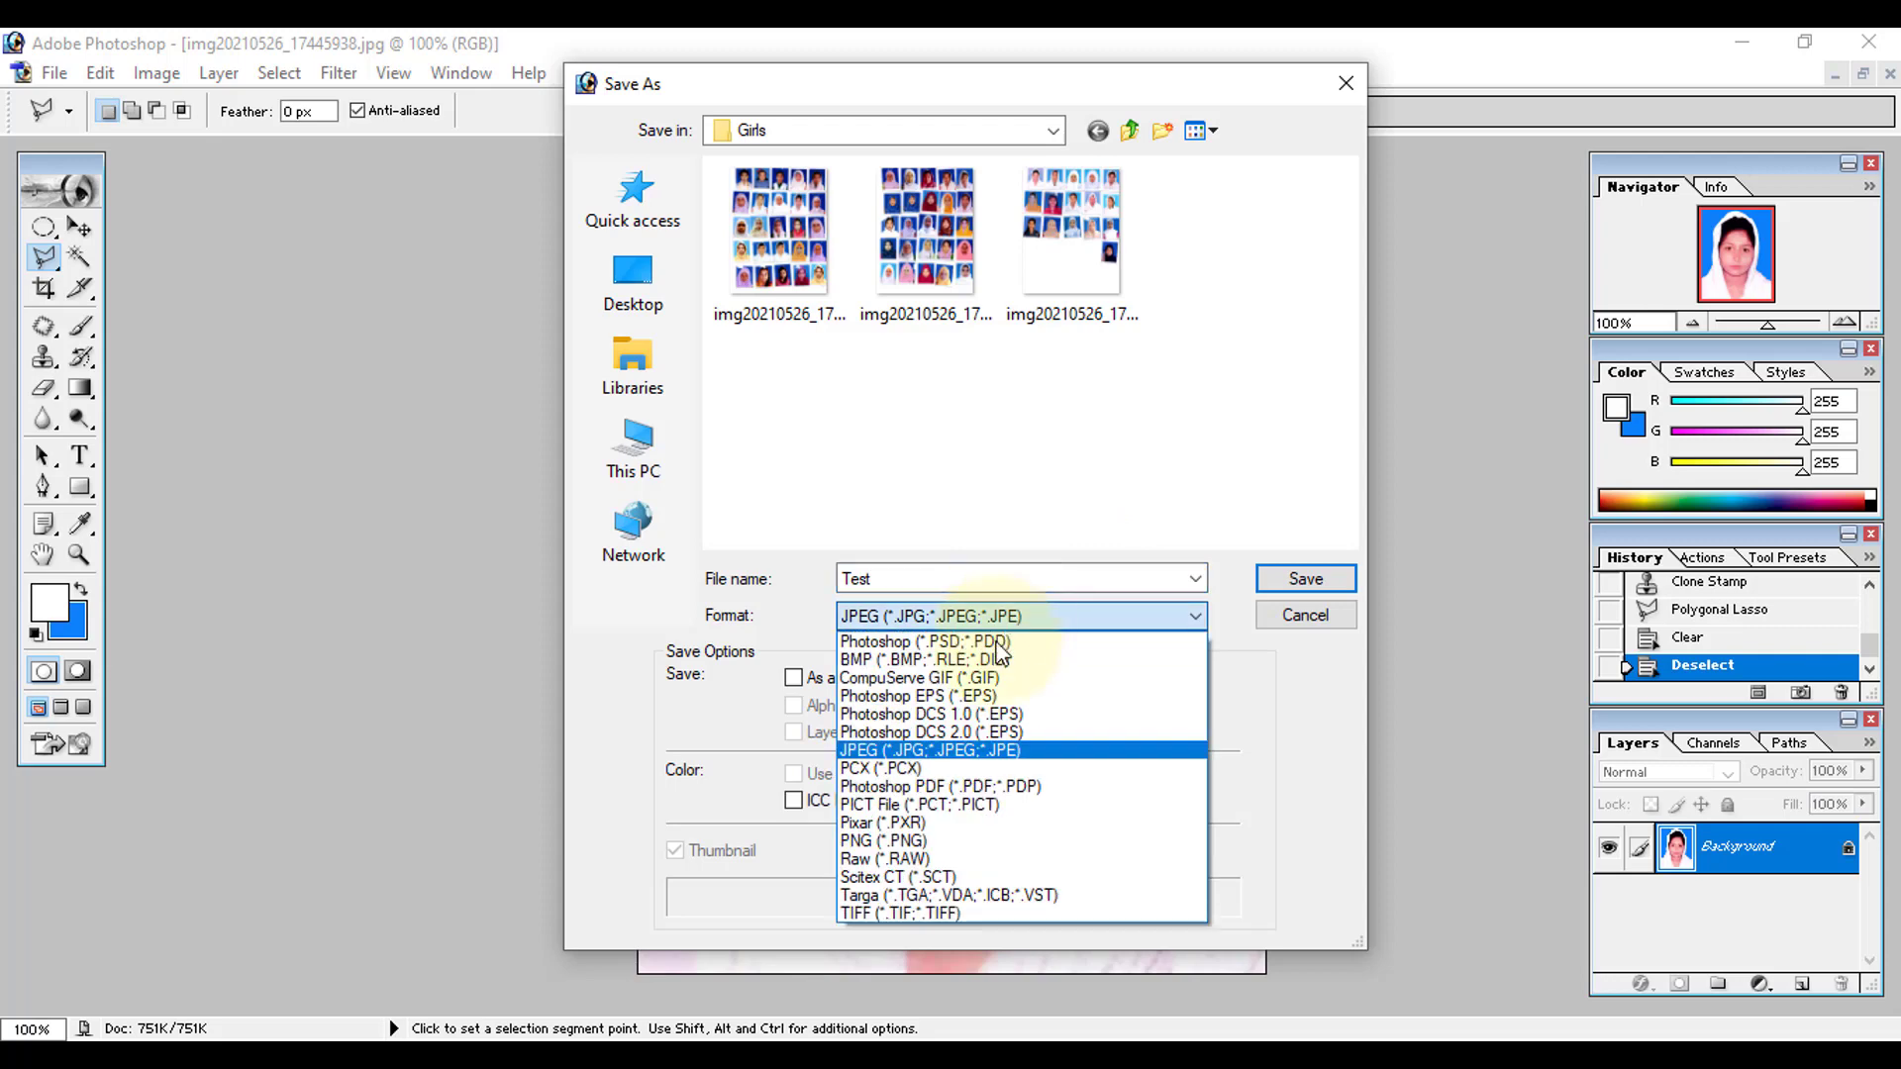
click(948, 750)
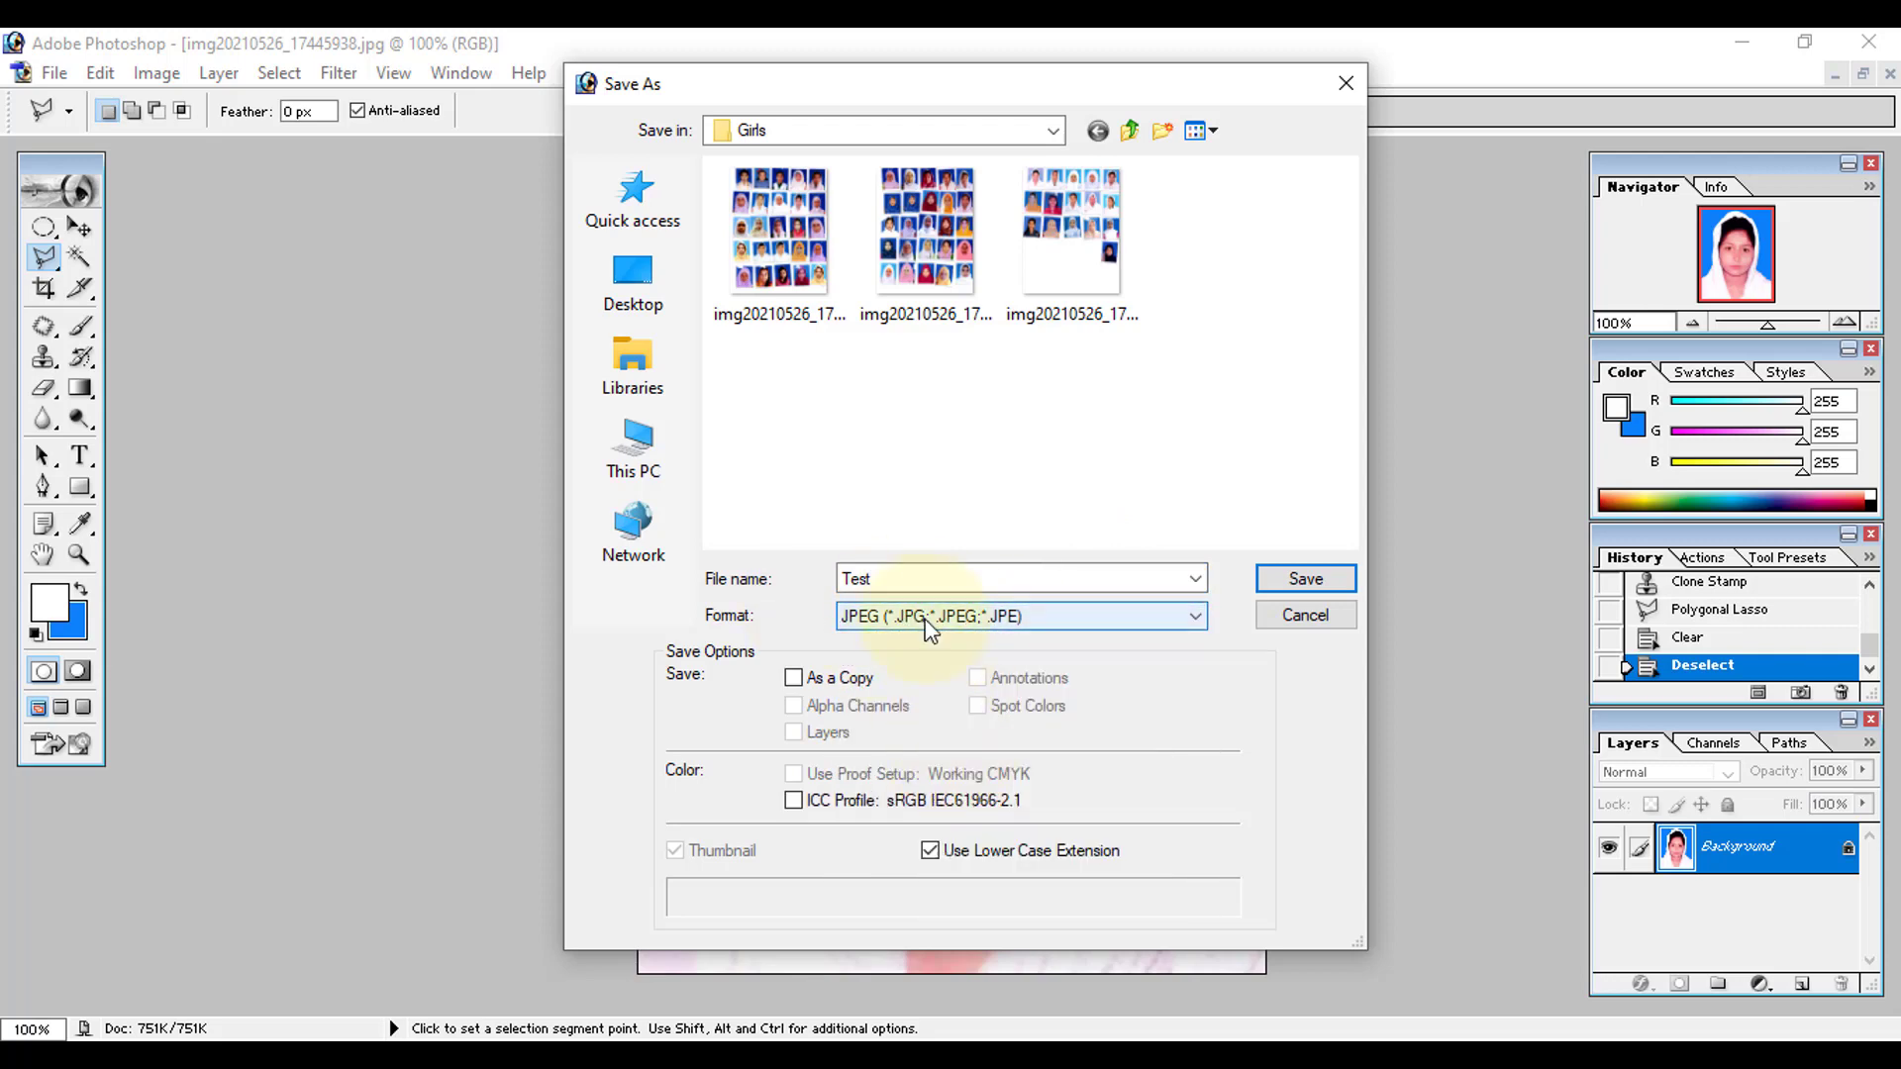
click(1286, 578)
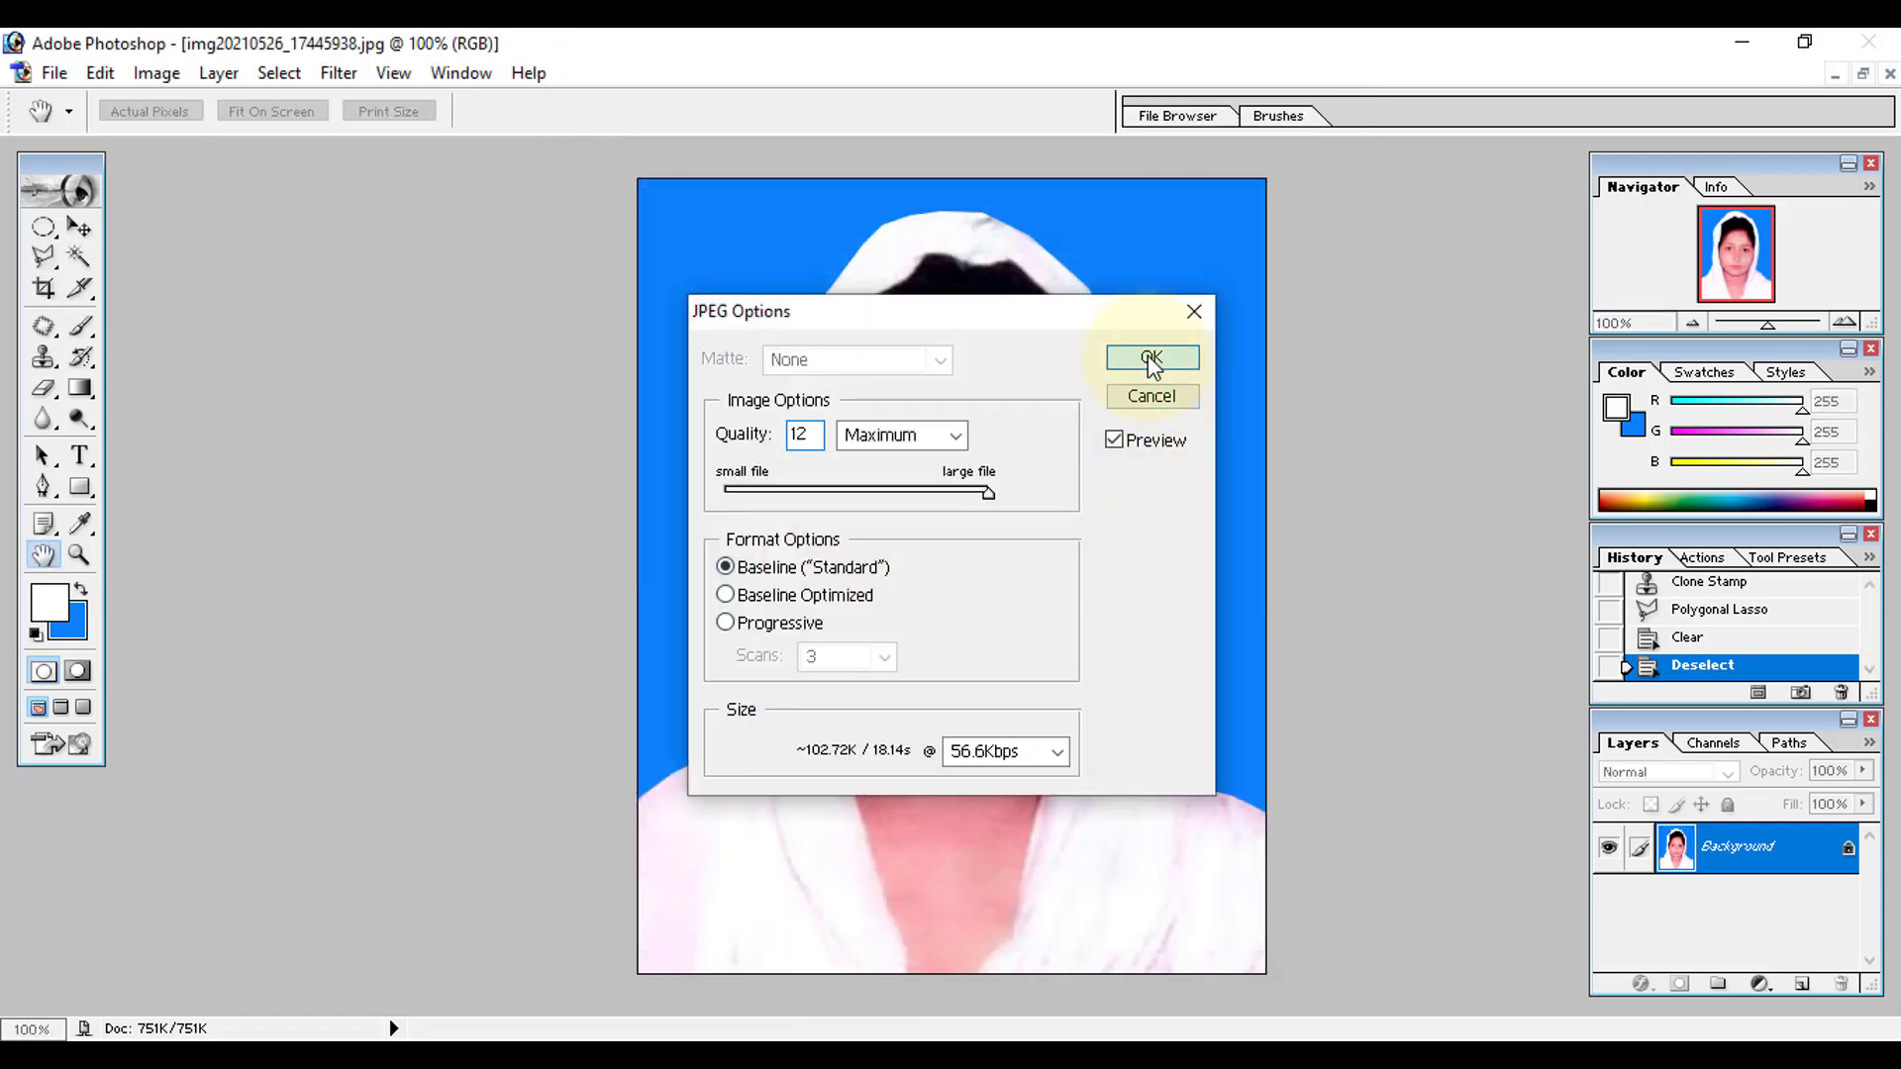
click(1151, 358)
- Return the document to its original scanned-sheet snapshot in the history
key(l)
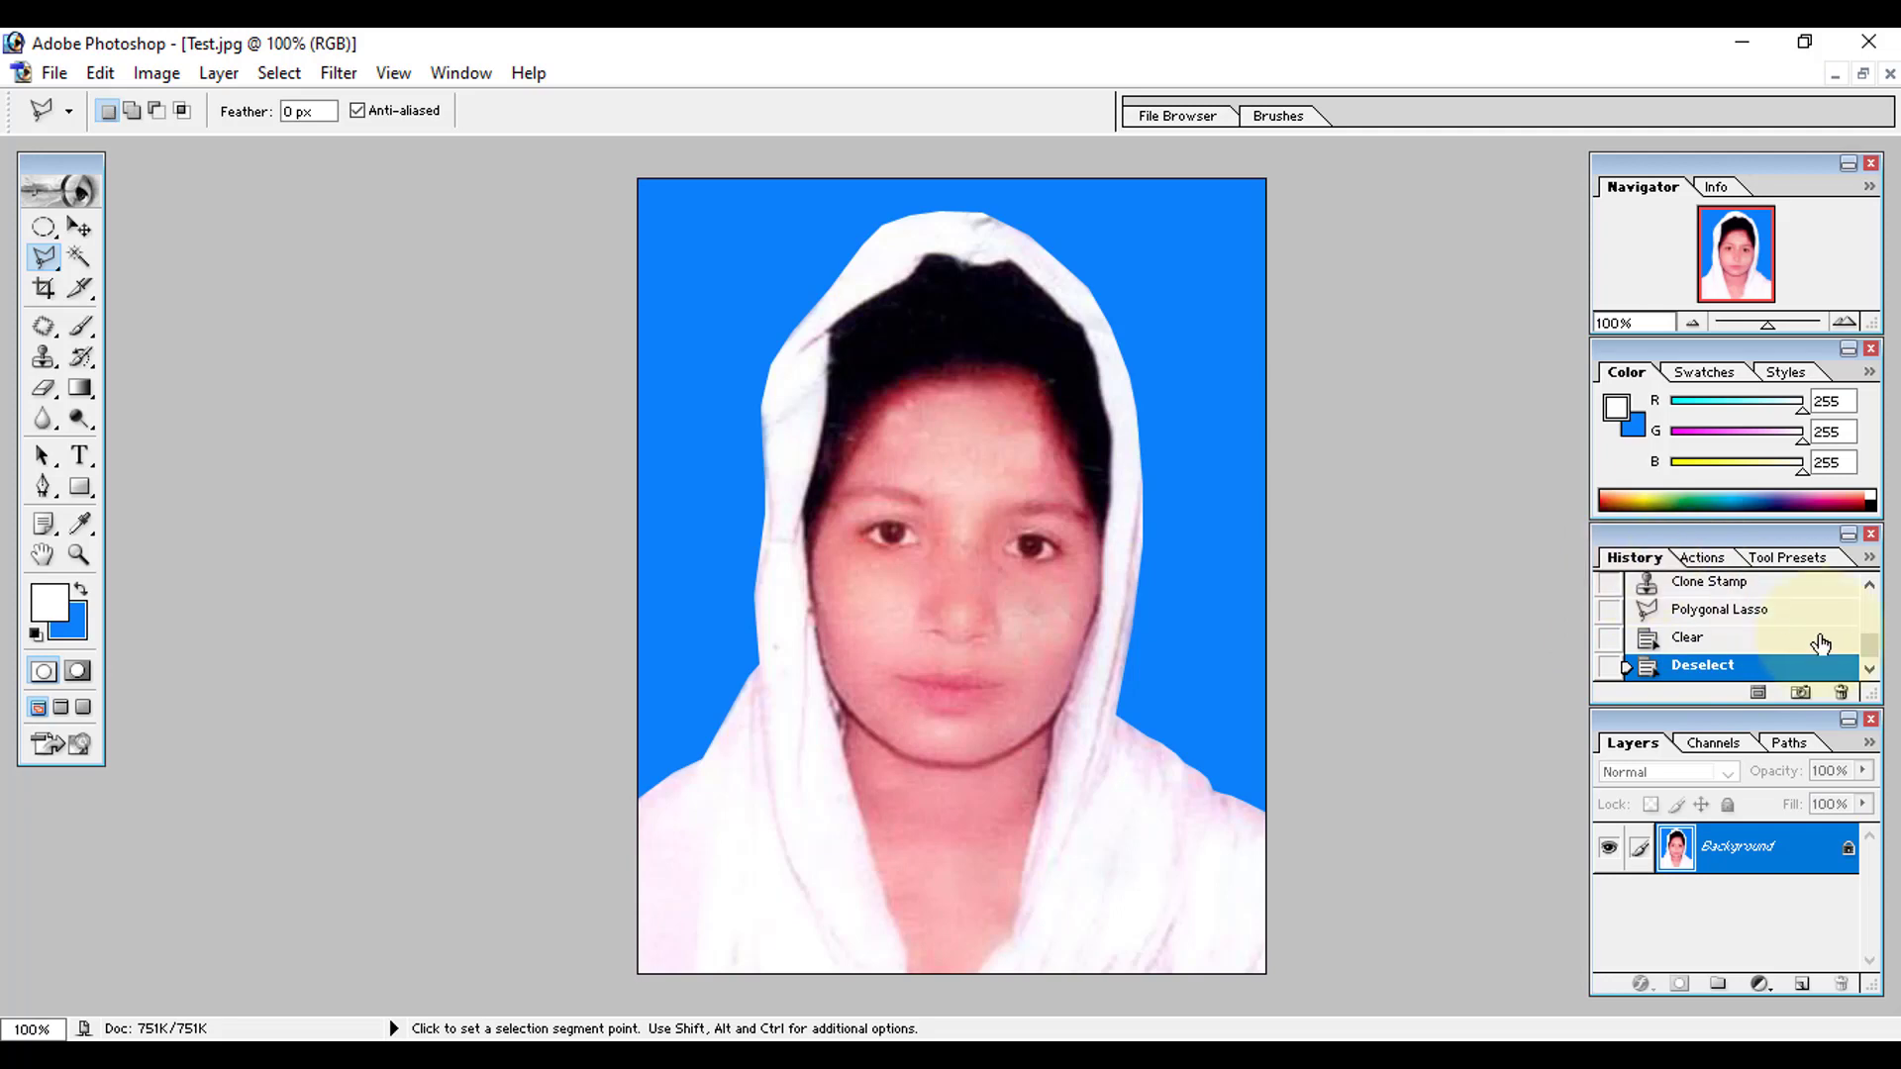
scroll(1807, 653, up, 6)
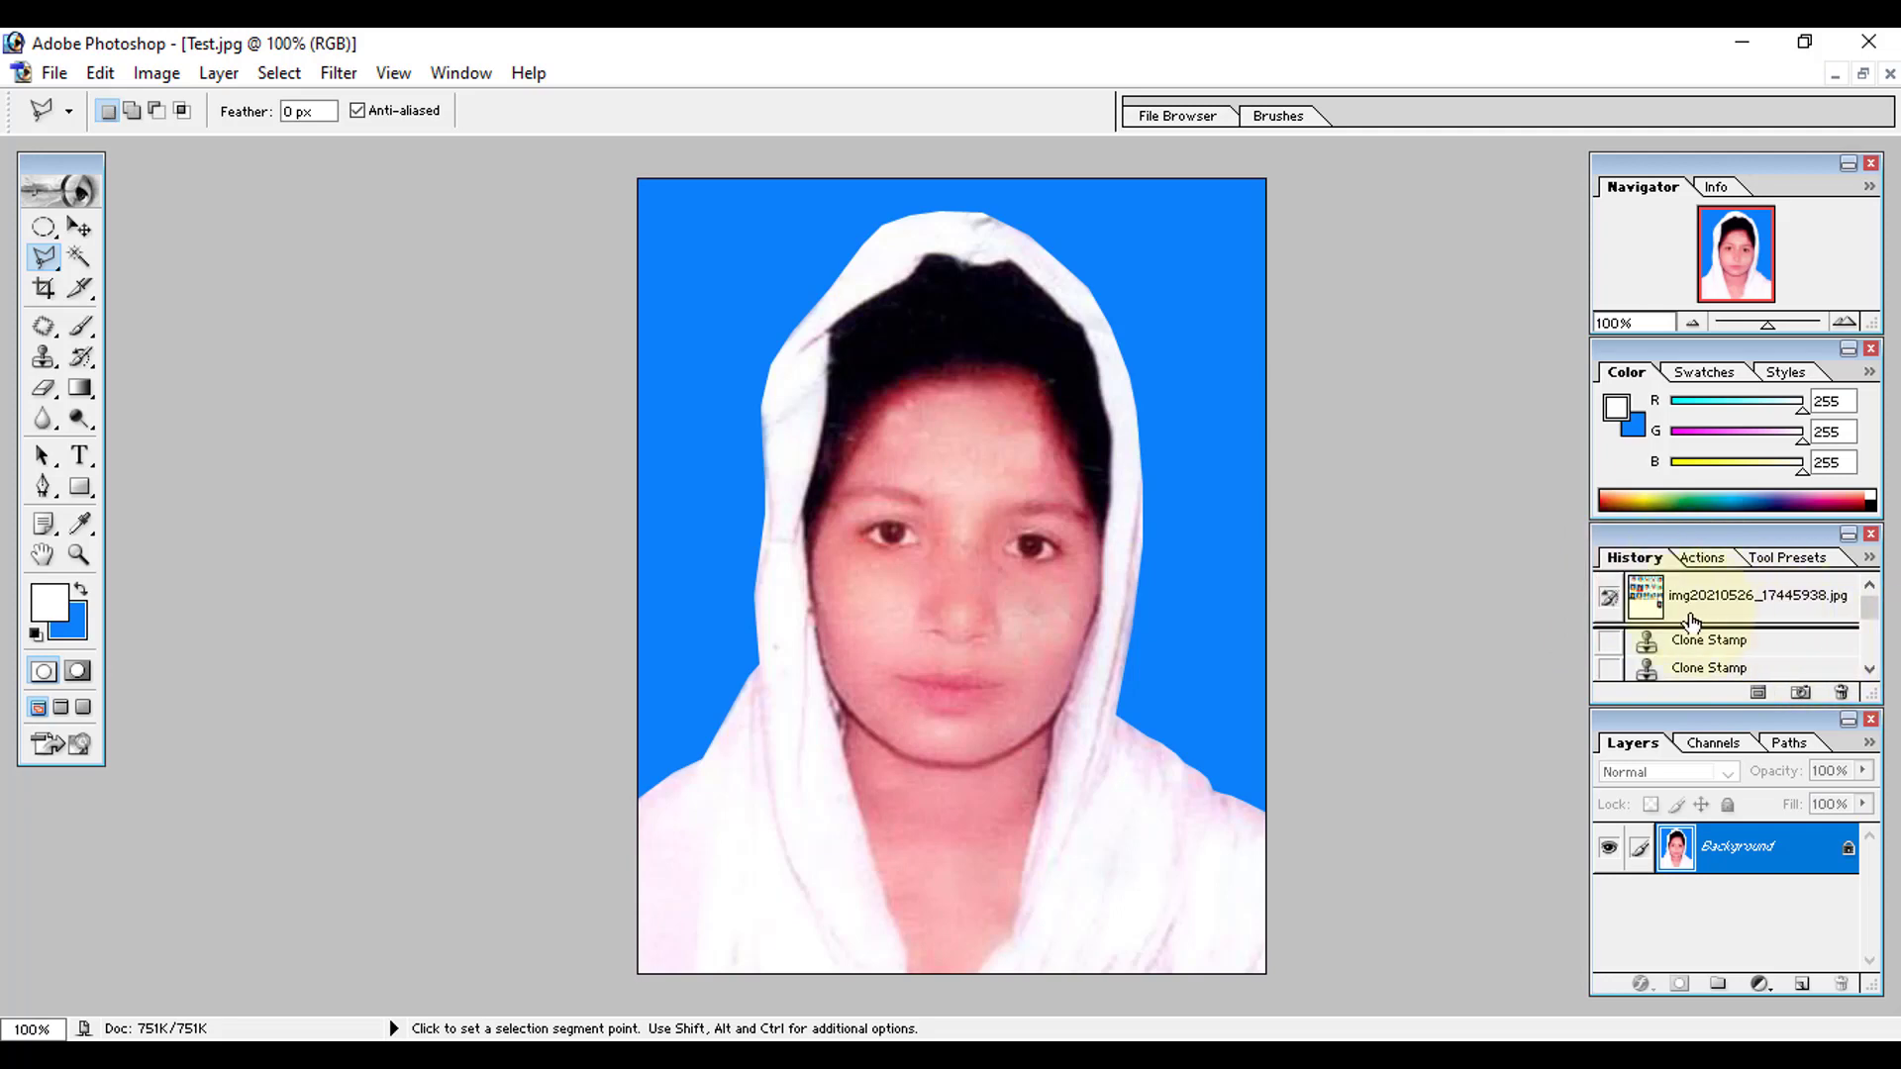
click(1727, 602)
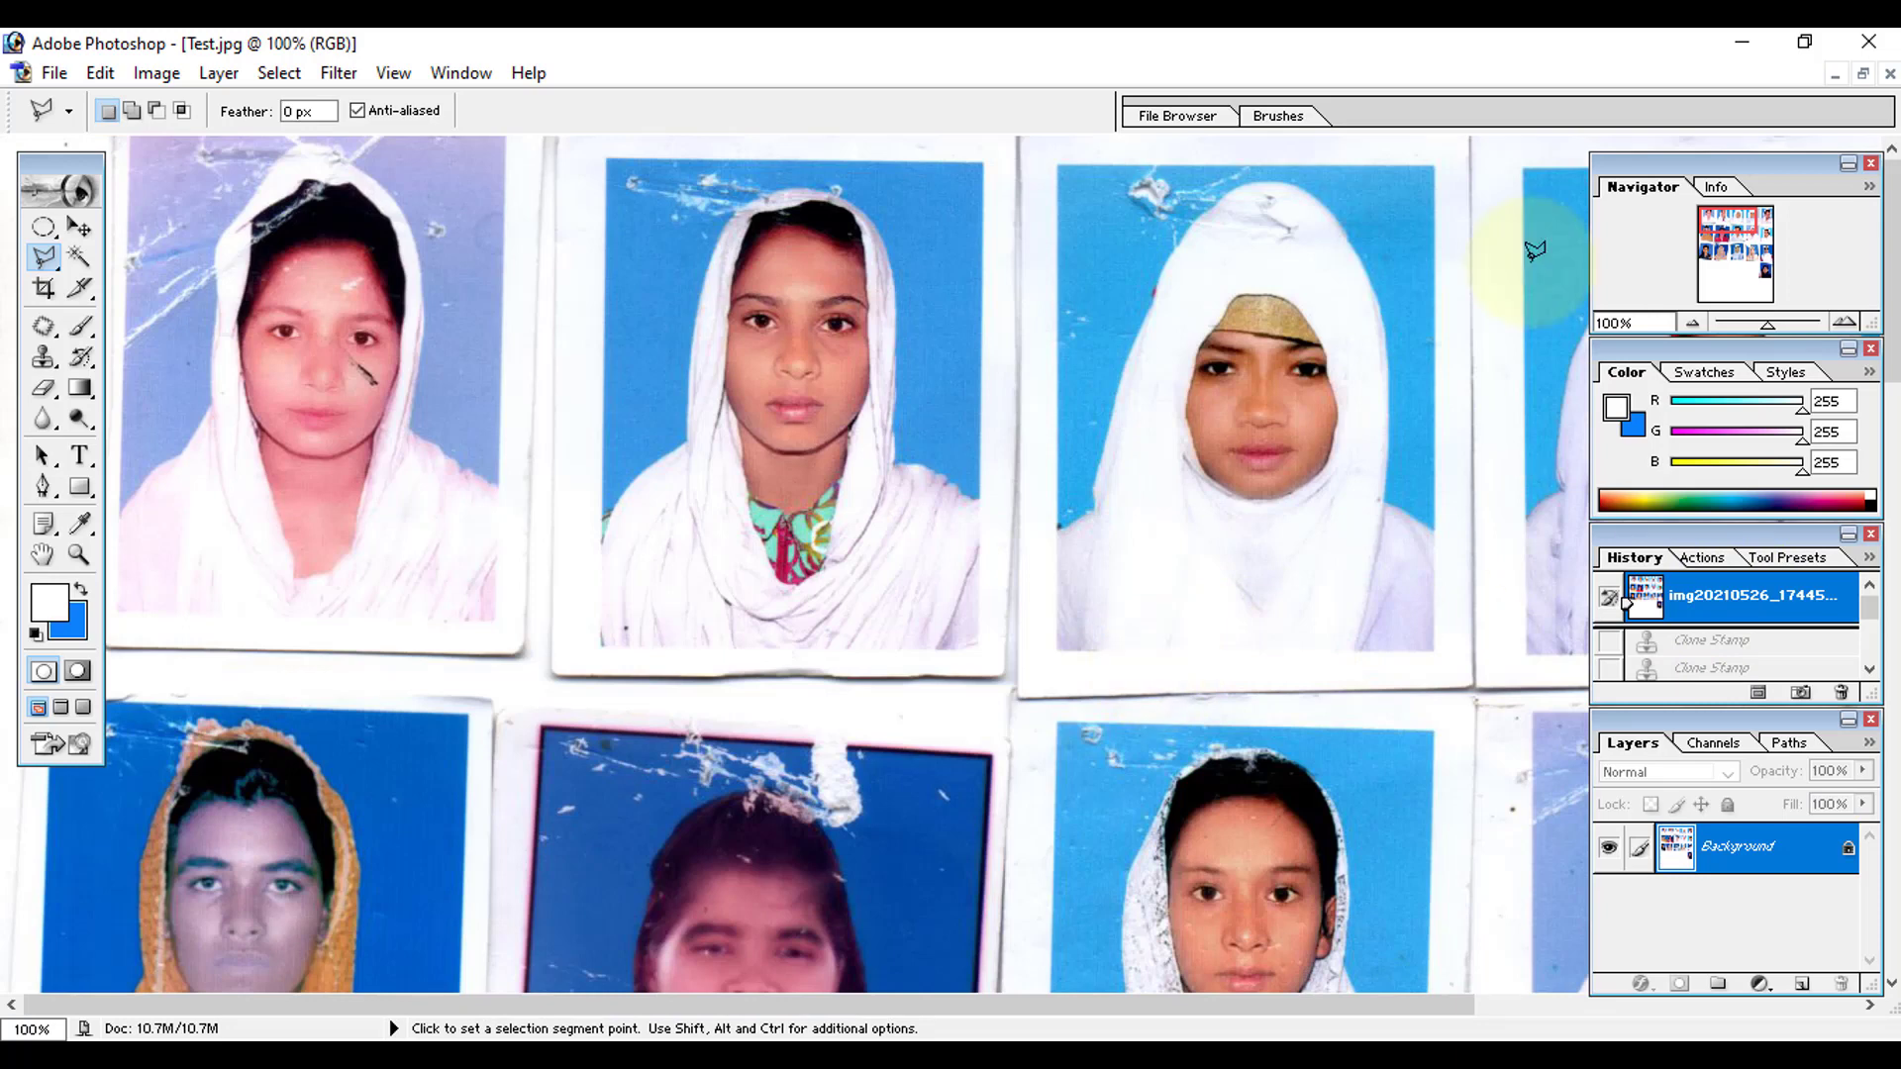
- Switch to Word, move the portrait to the upper part of the page and duplicate it into an aligned row of four
key(alt+Tab)
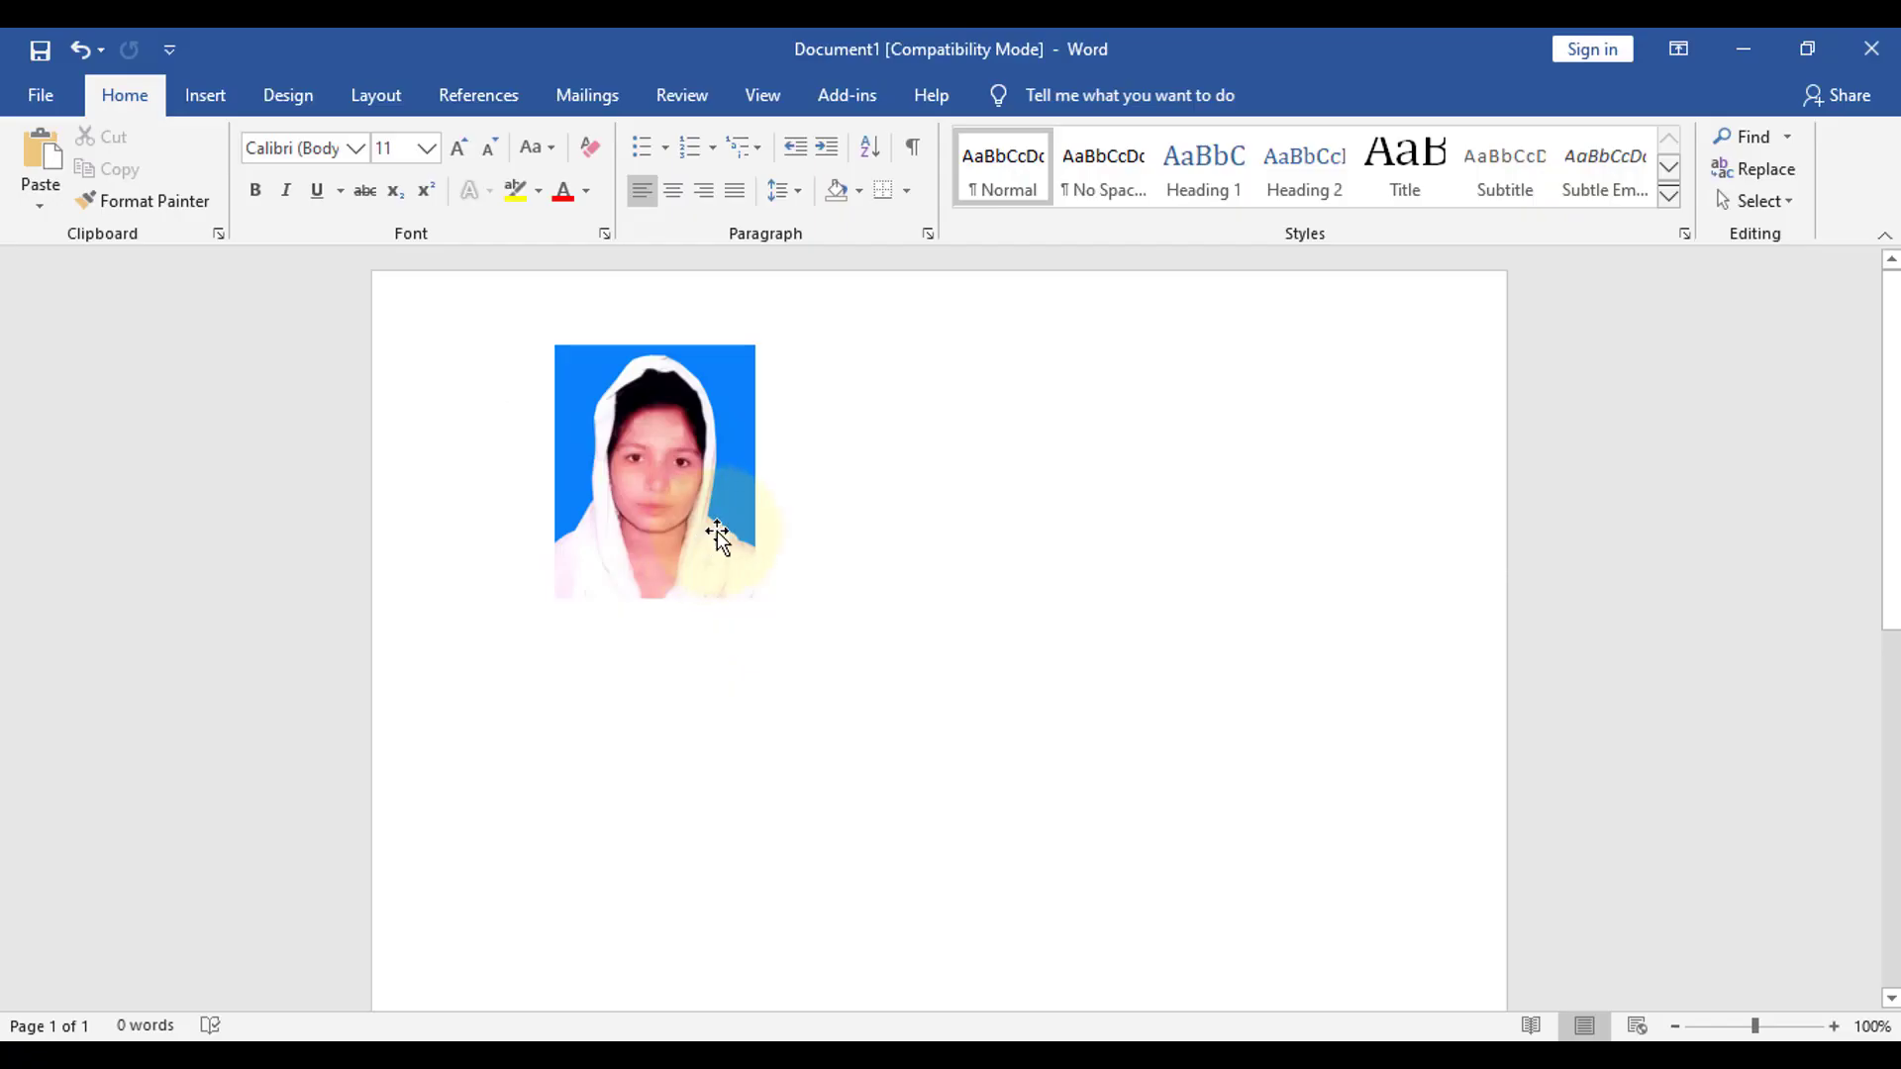
click(685, 495)
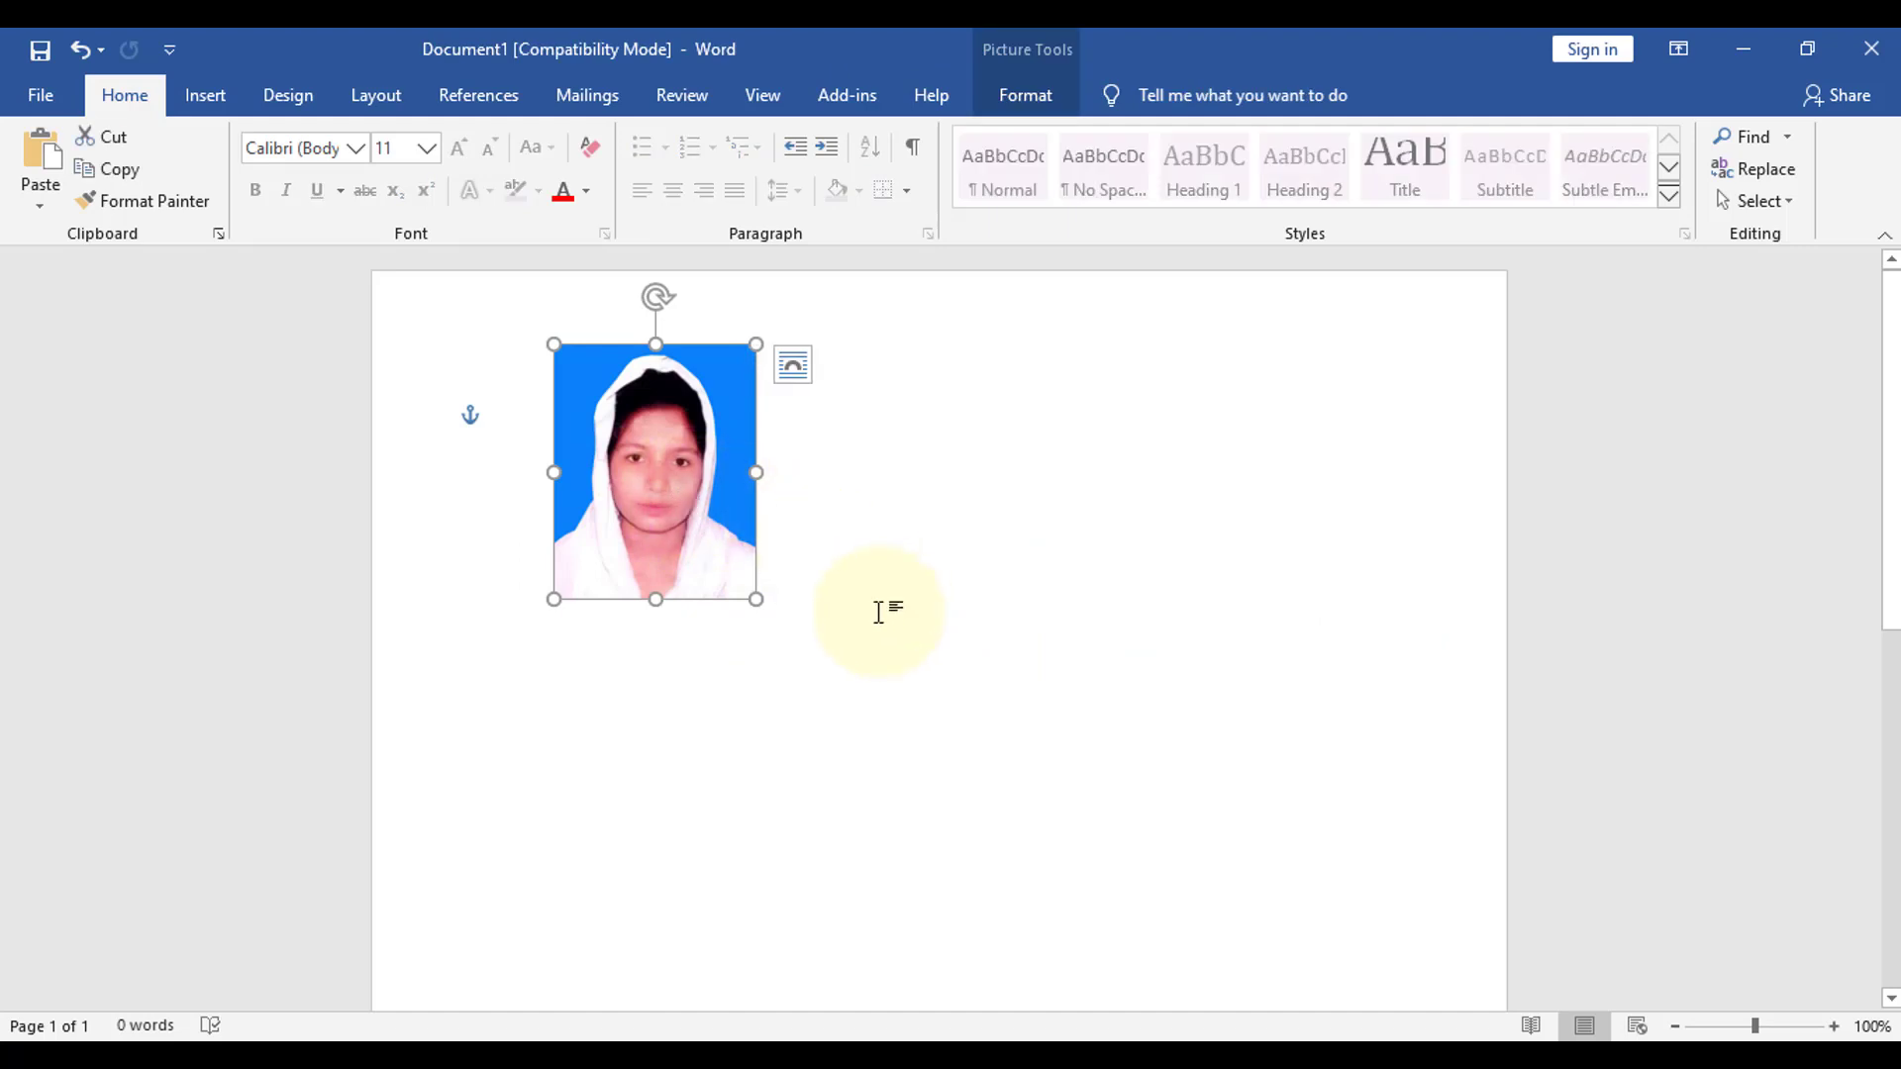
drag(562, 465, 415, 418)
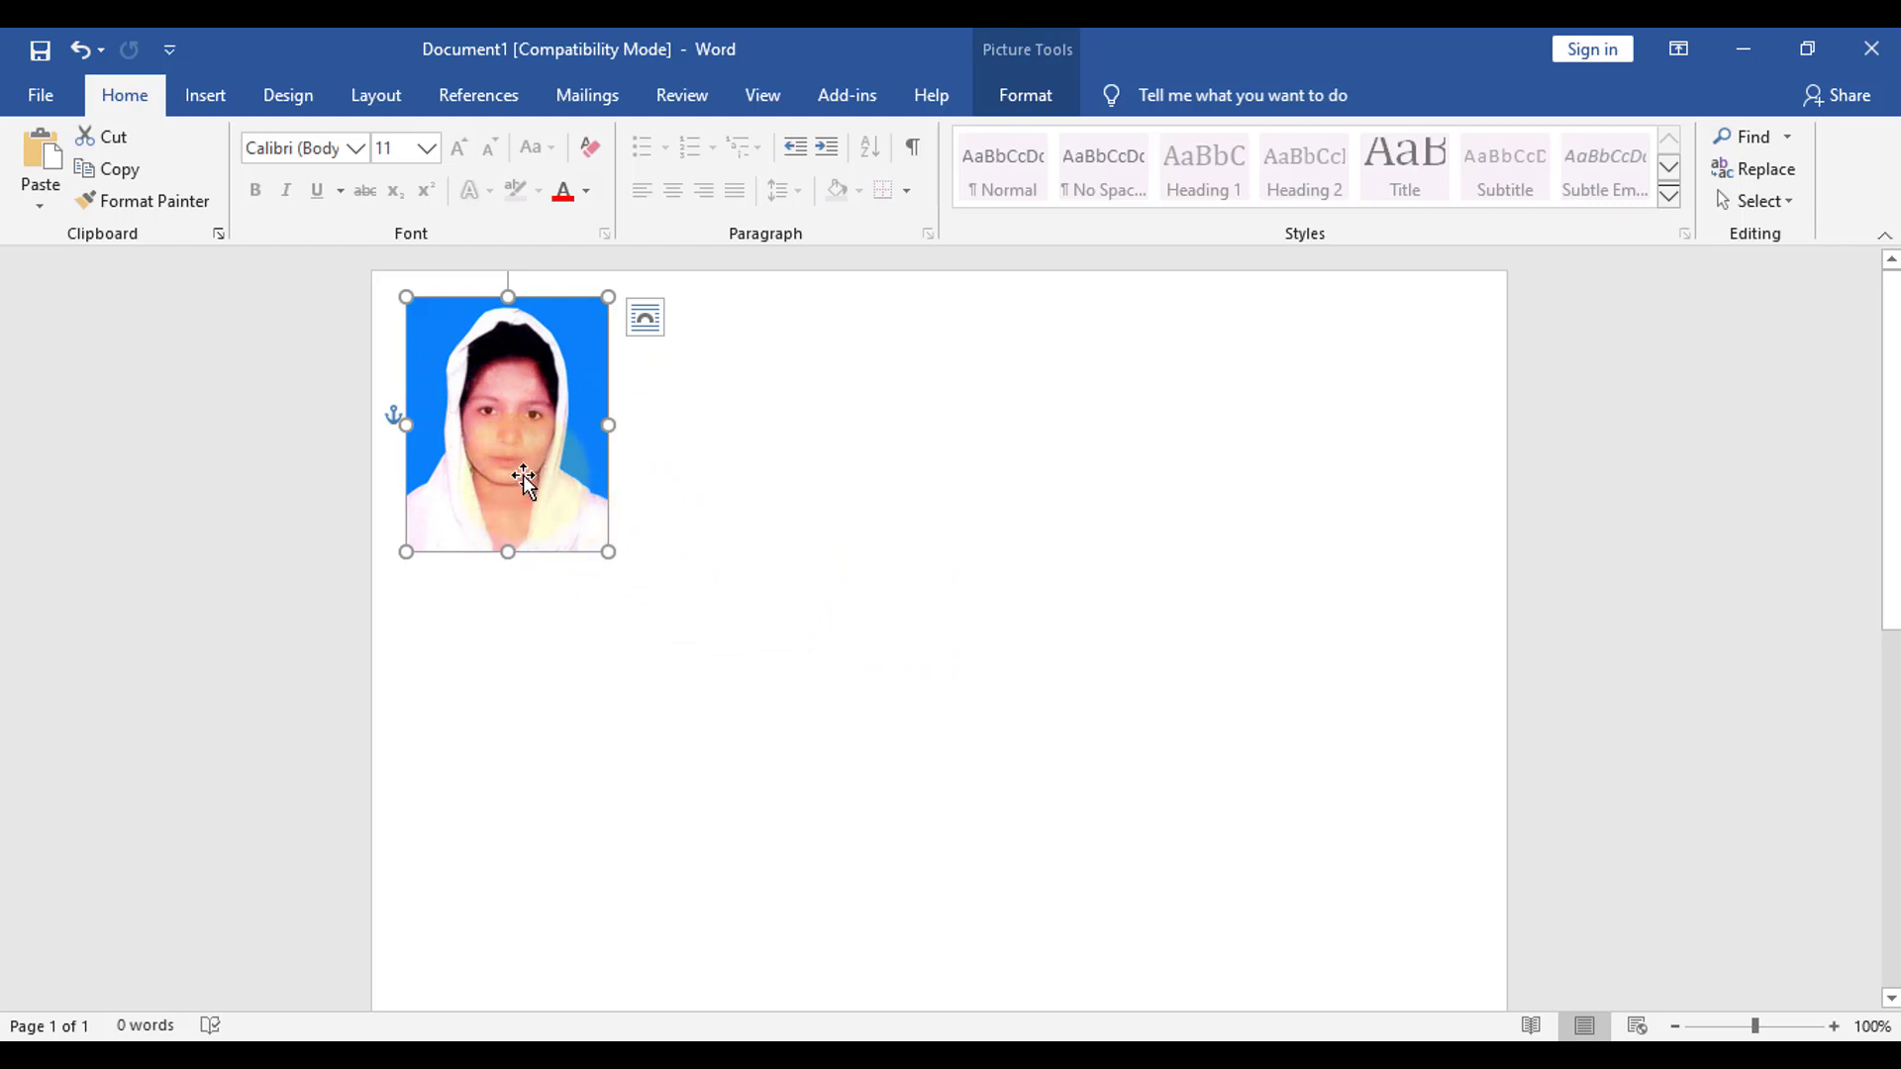
drag(507, 471, 638, 465)
click(944, 628)
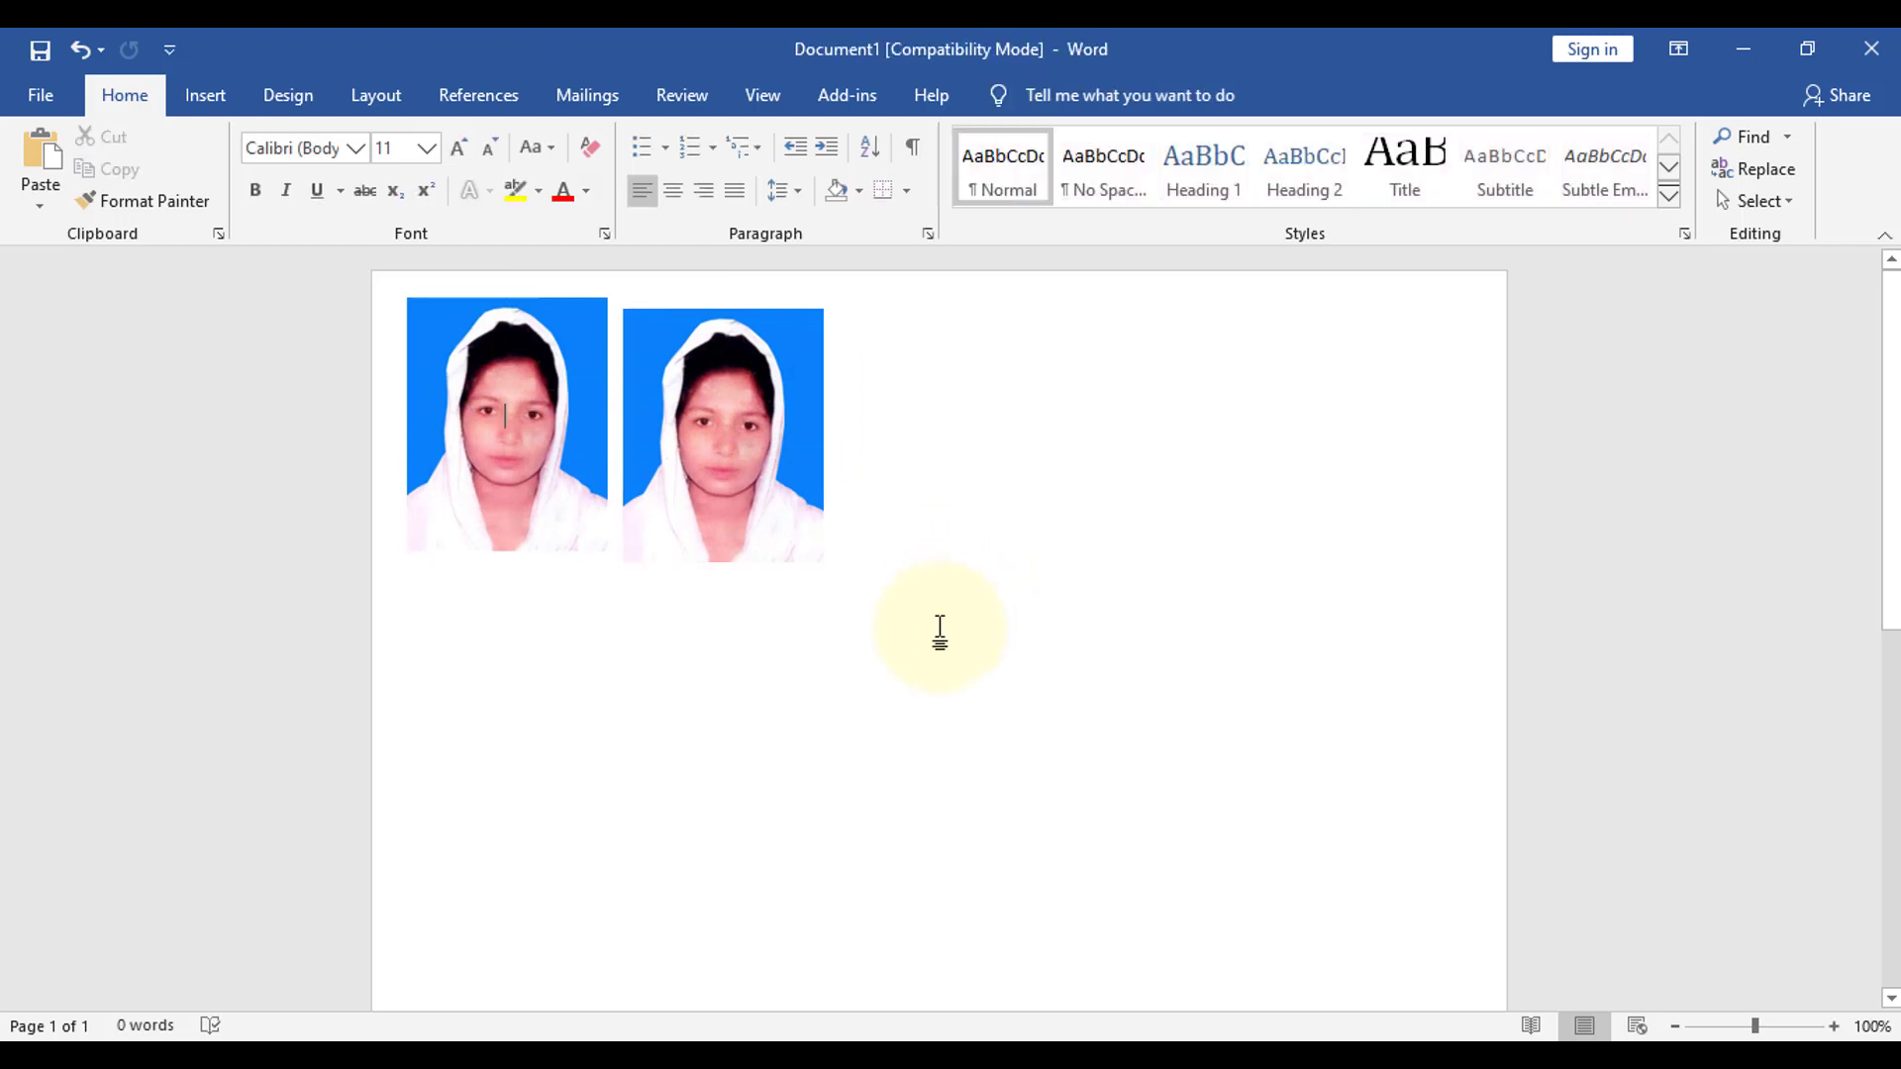
click(779, 522)
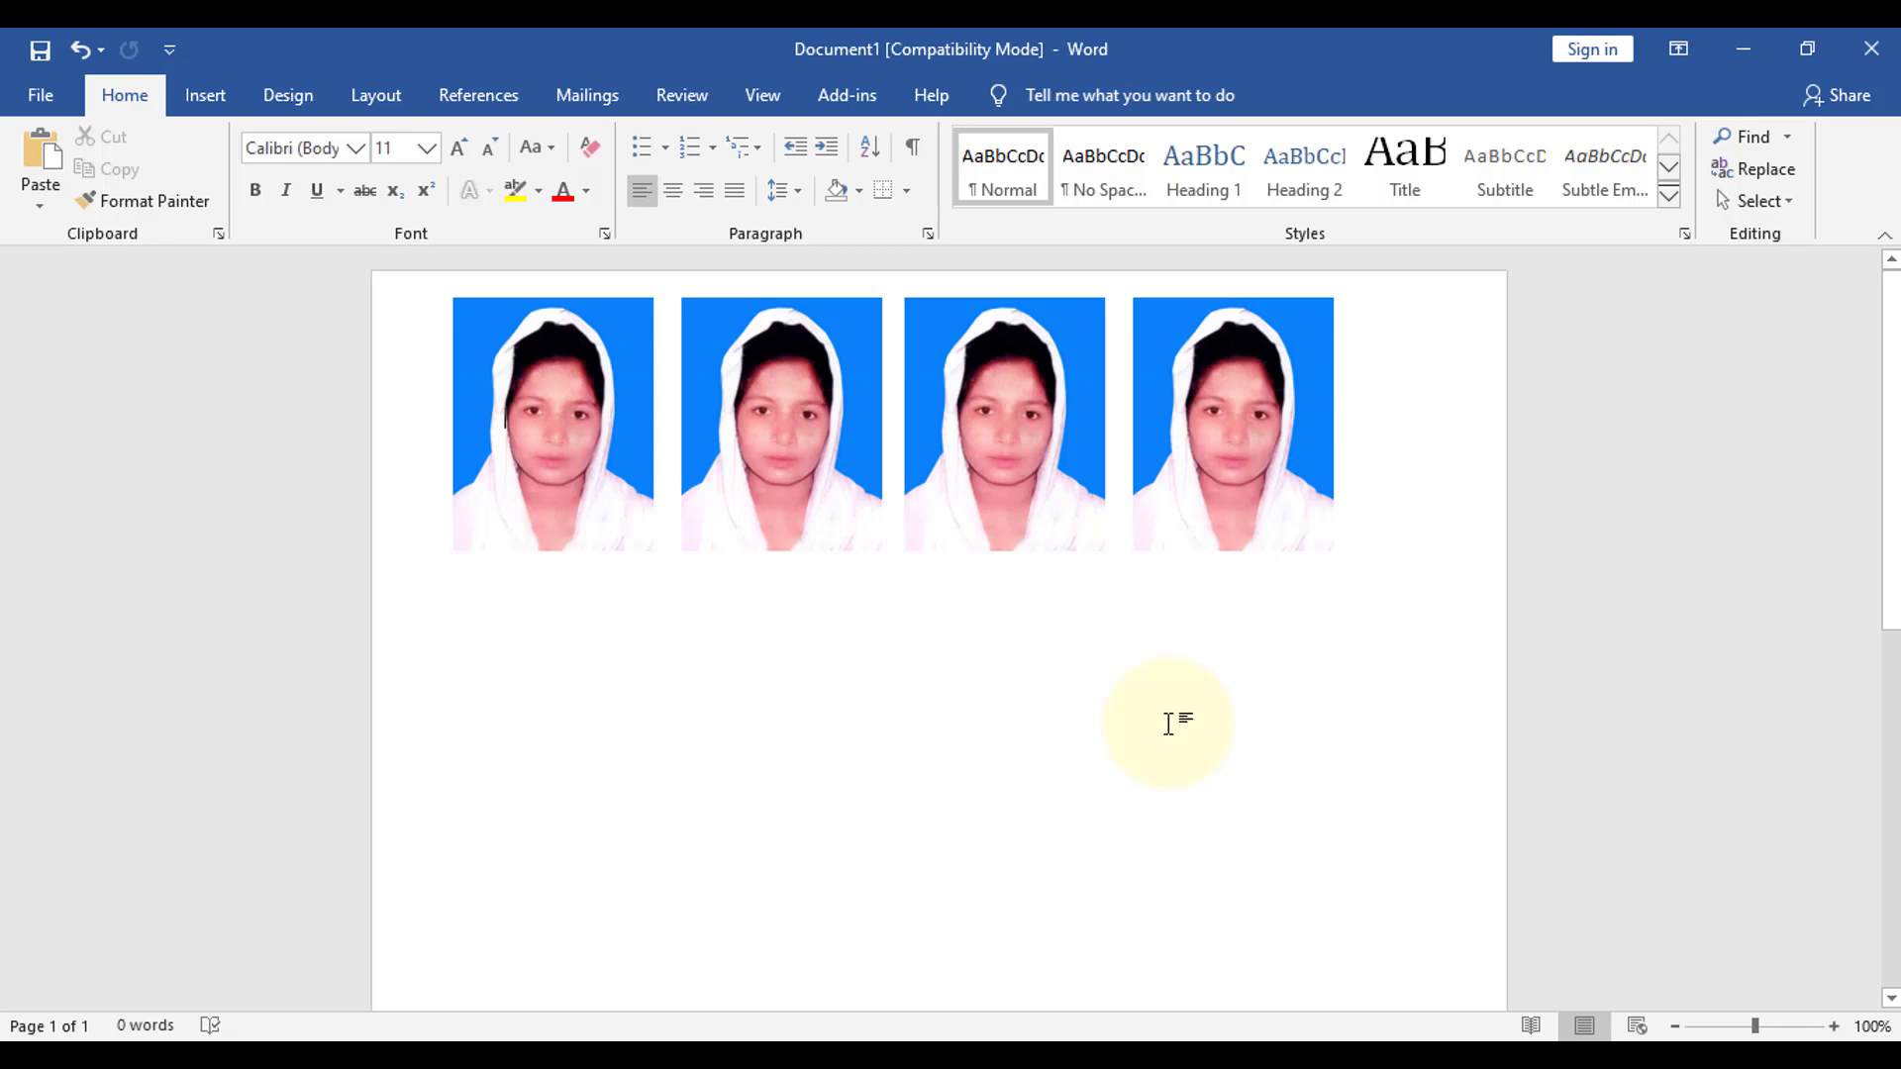
- Apply the Document - High Quality preset to the EPSON L380 Series printer and close the Word document
key(ctrl+p)
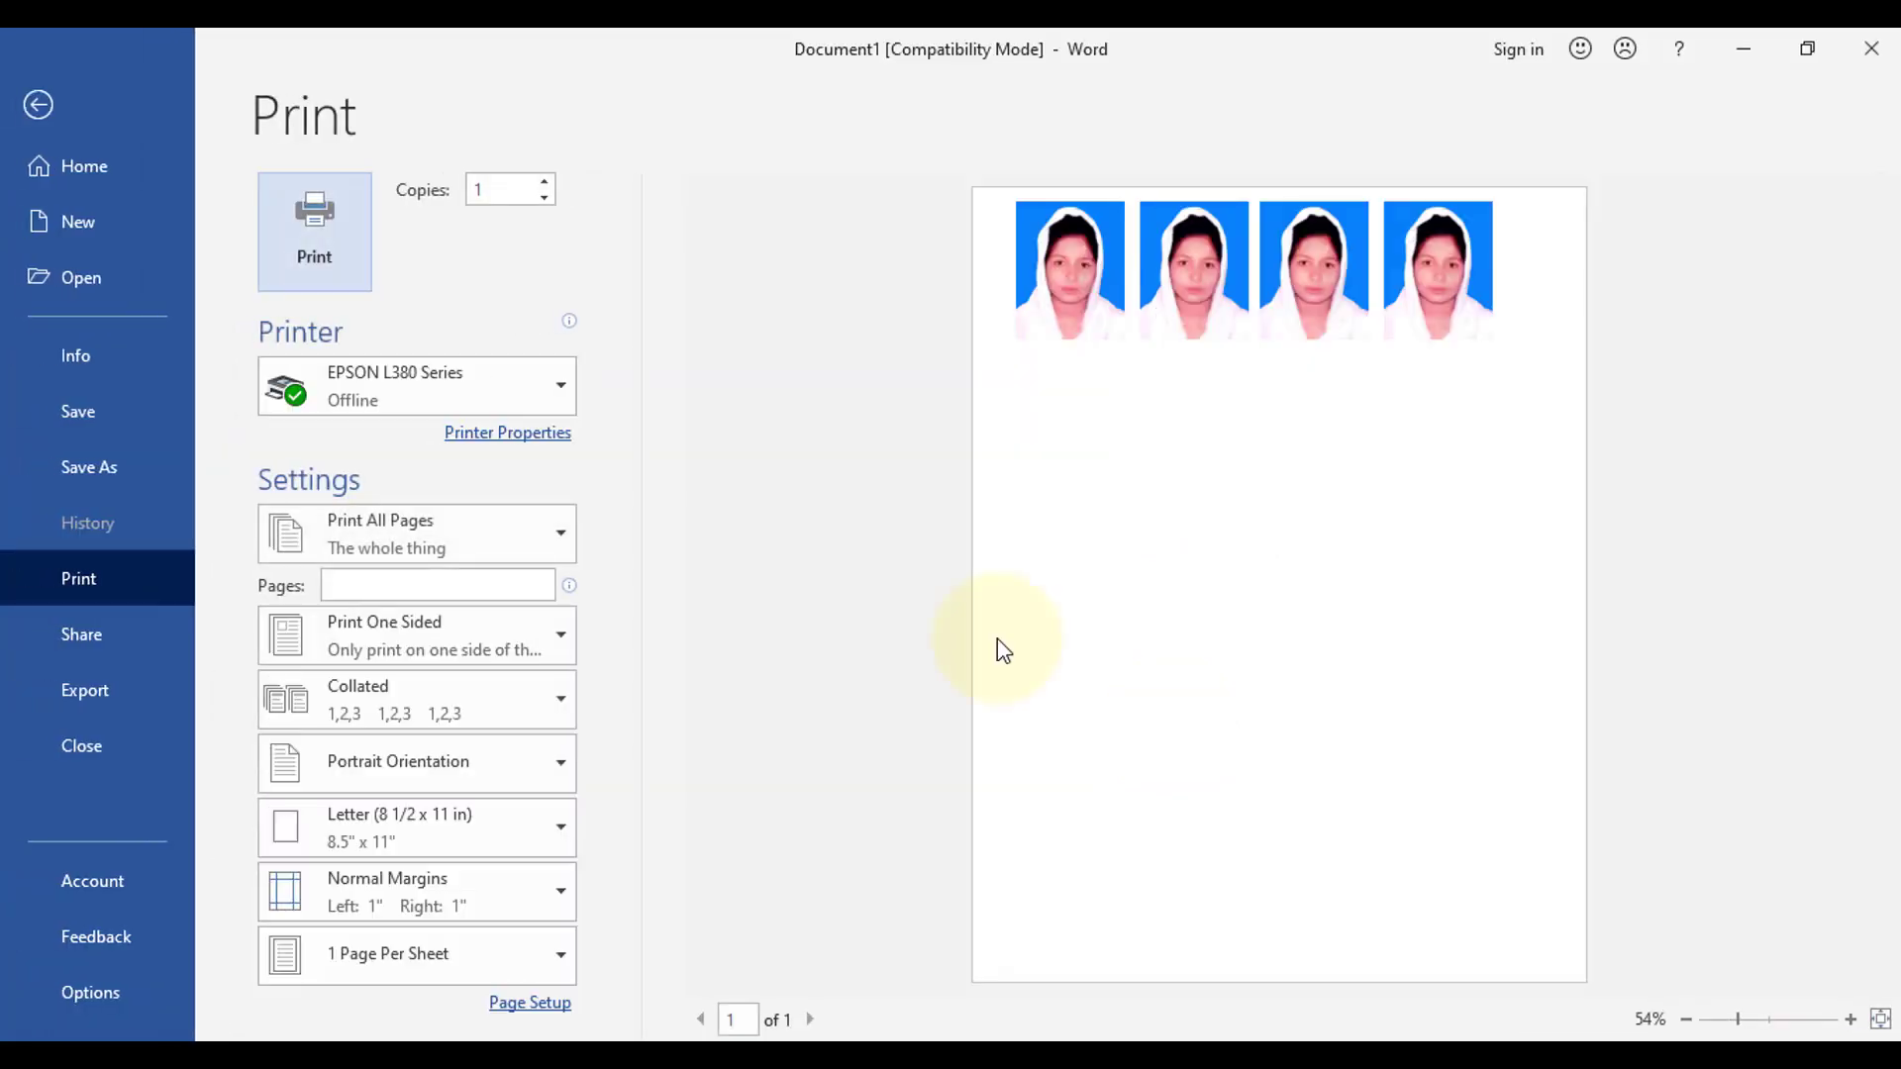
click(554, 434)
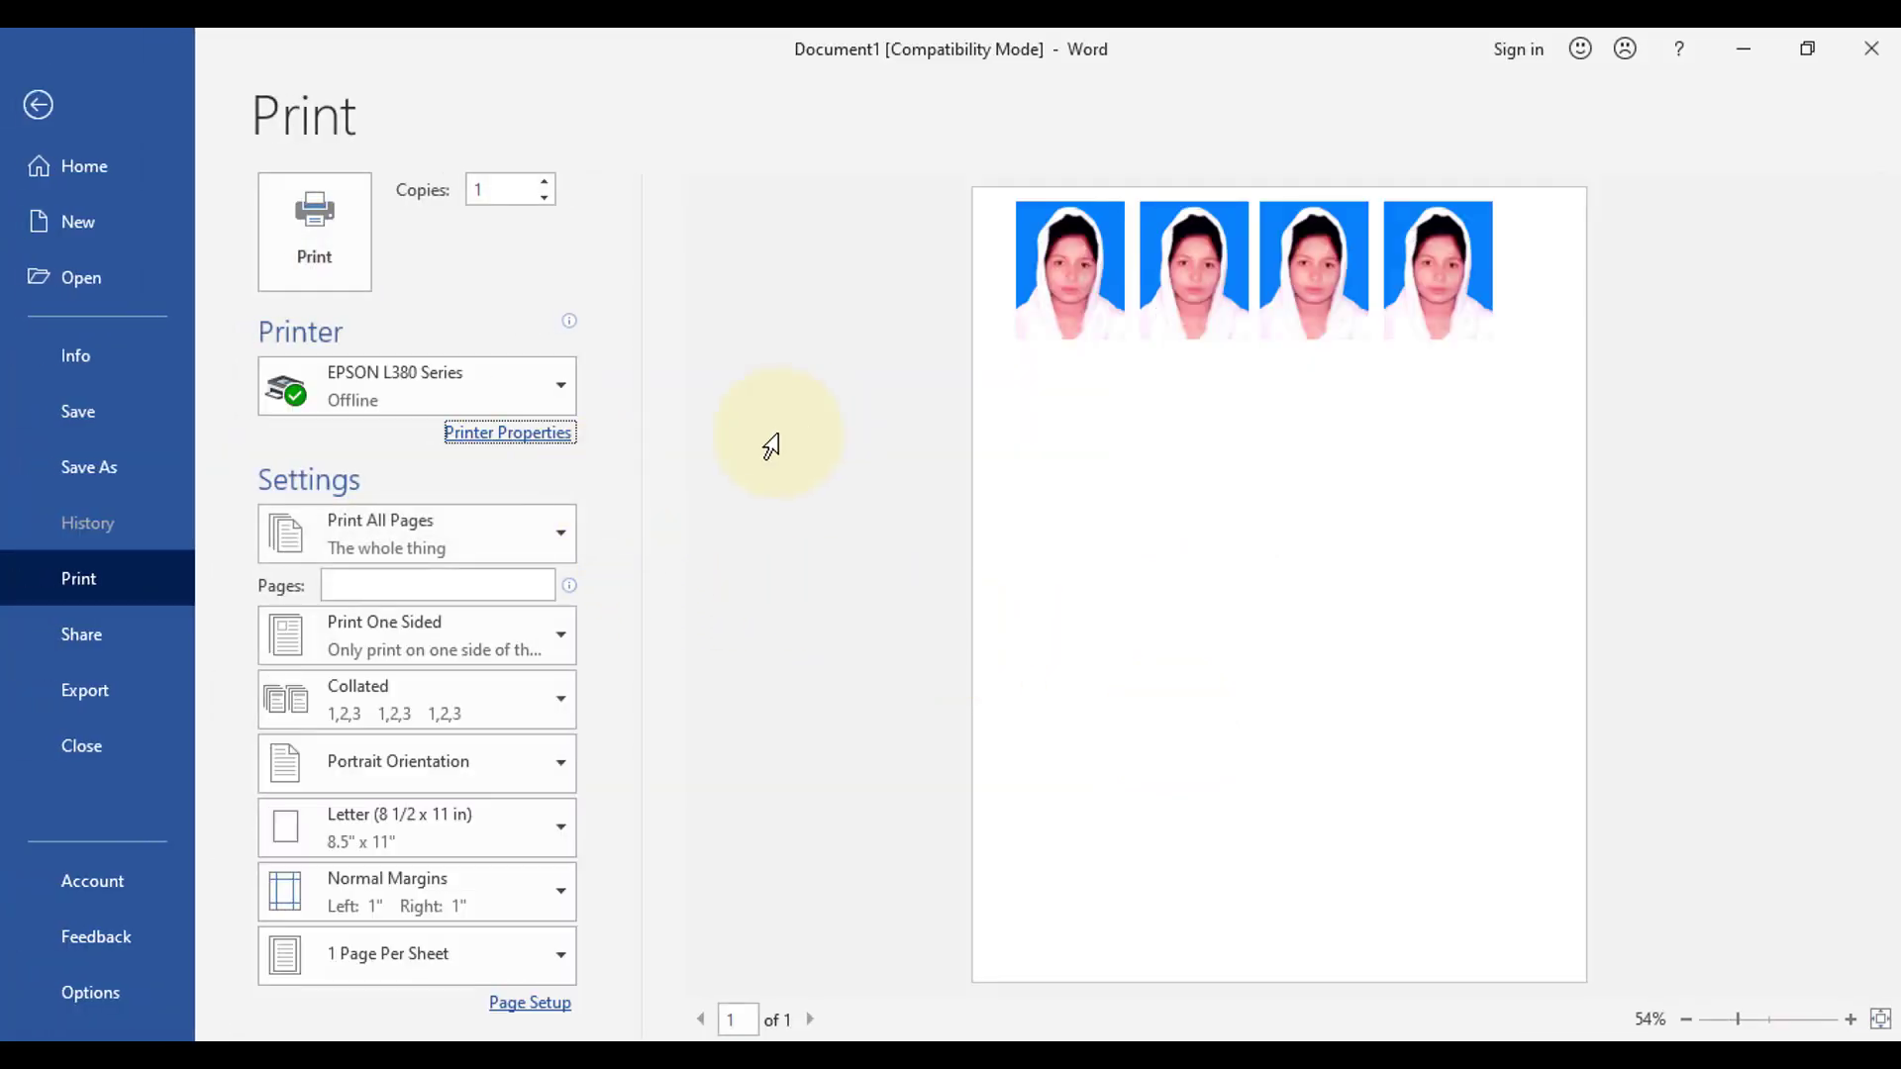
mouse_move(431, 398)
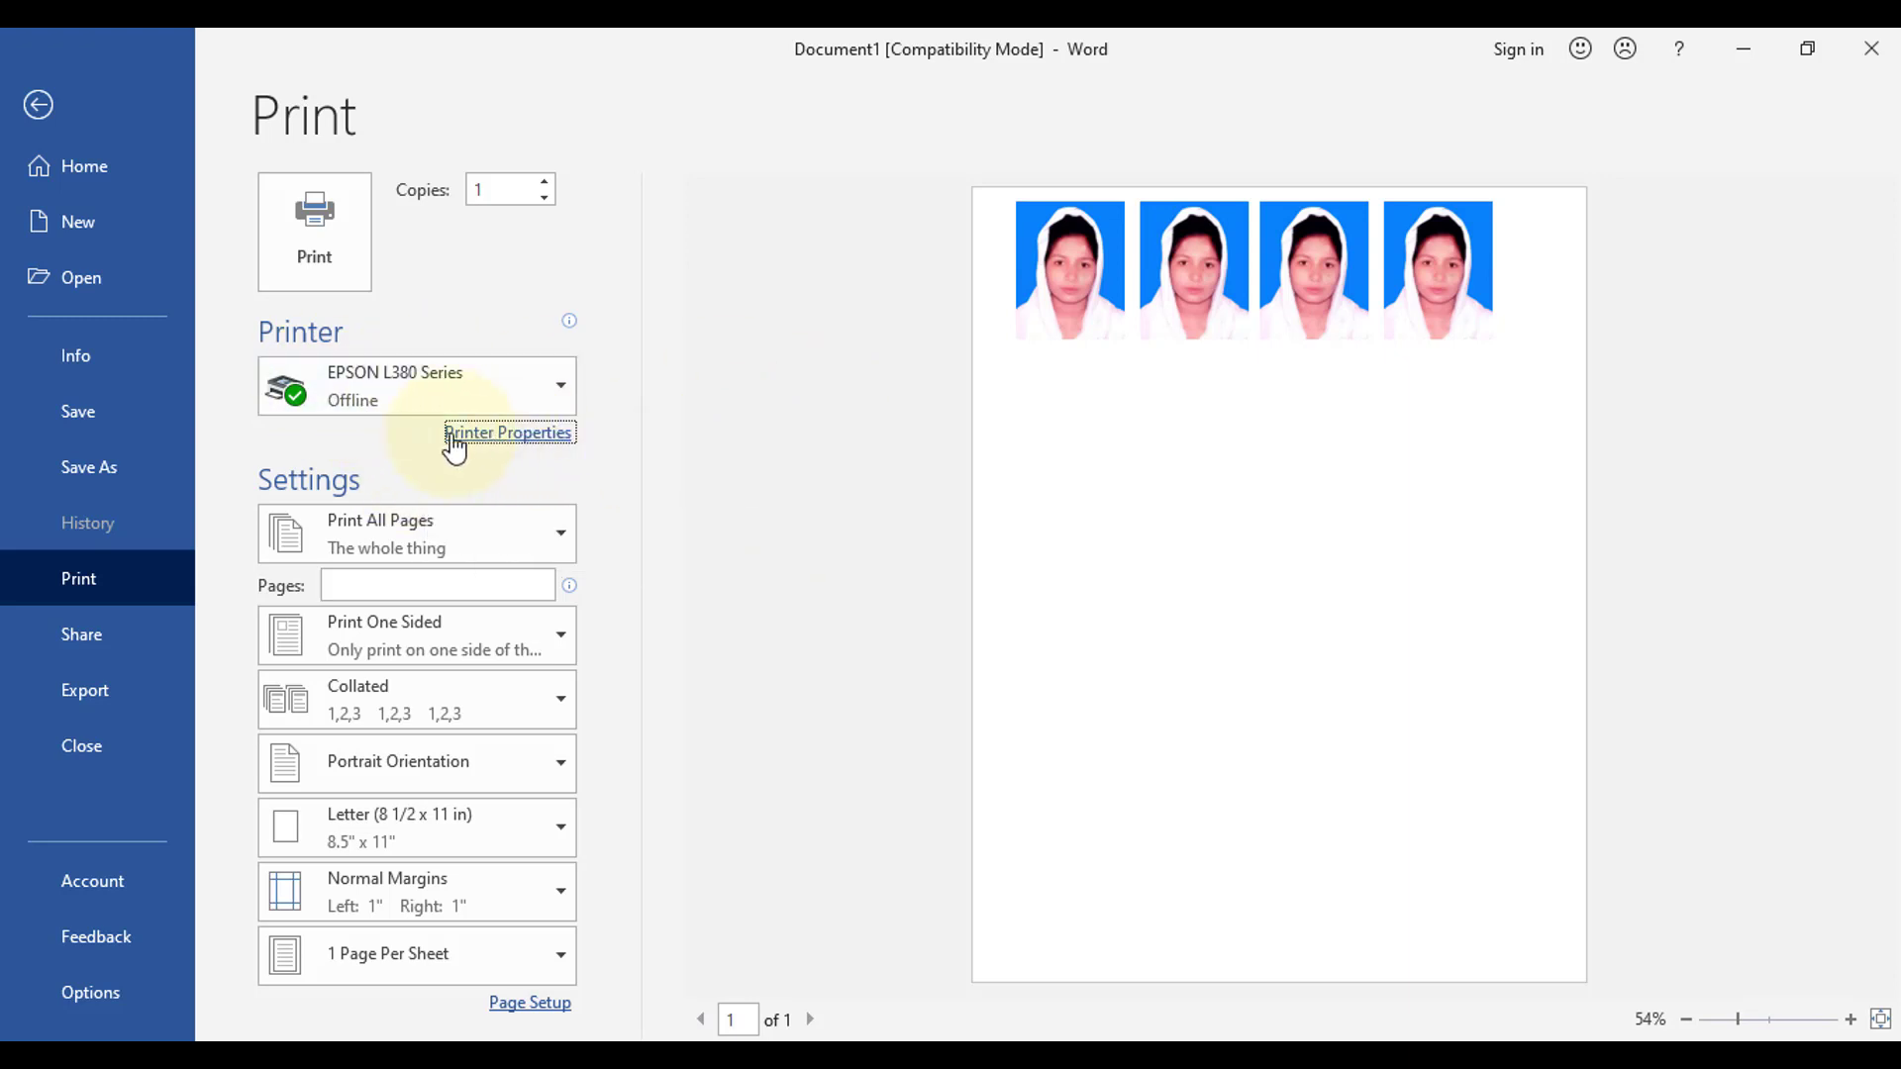
click(493, 437)
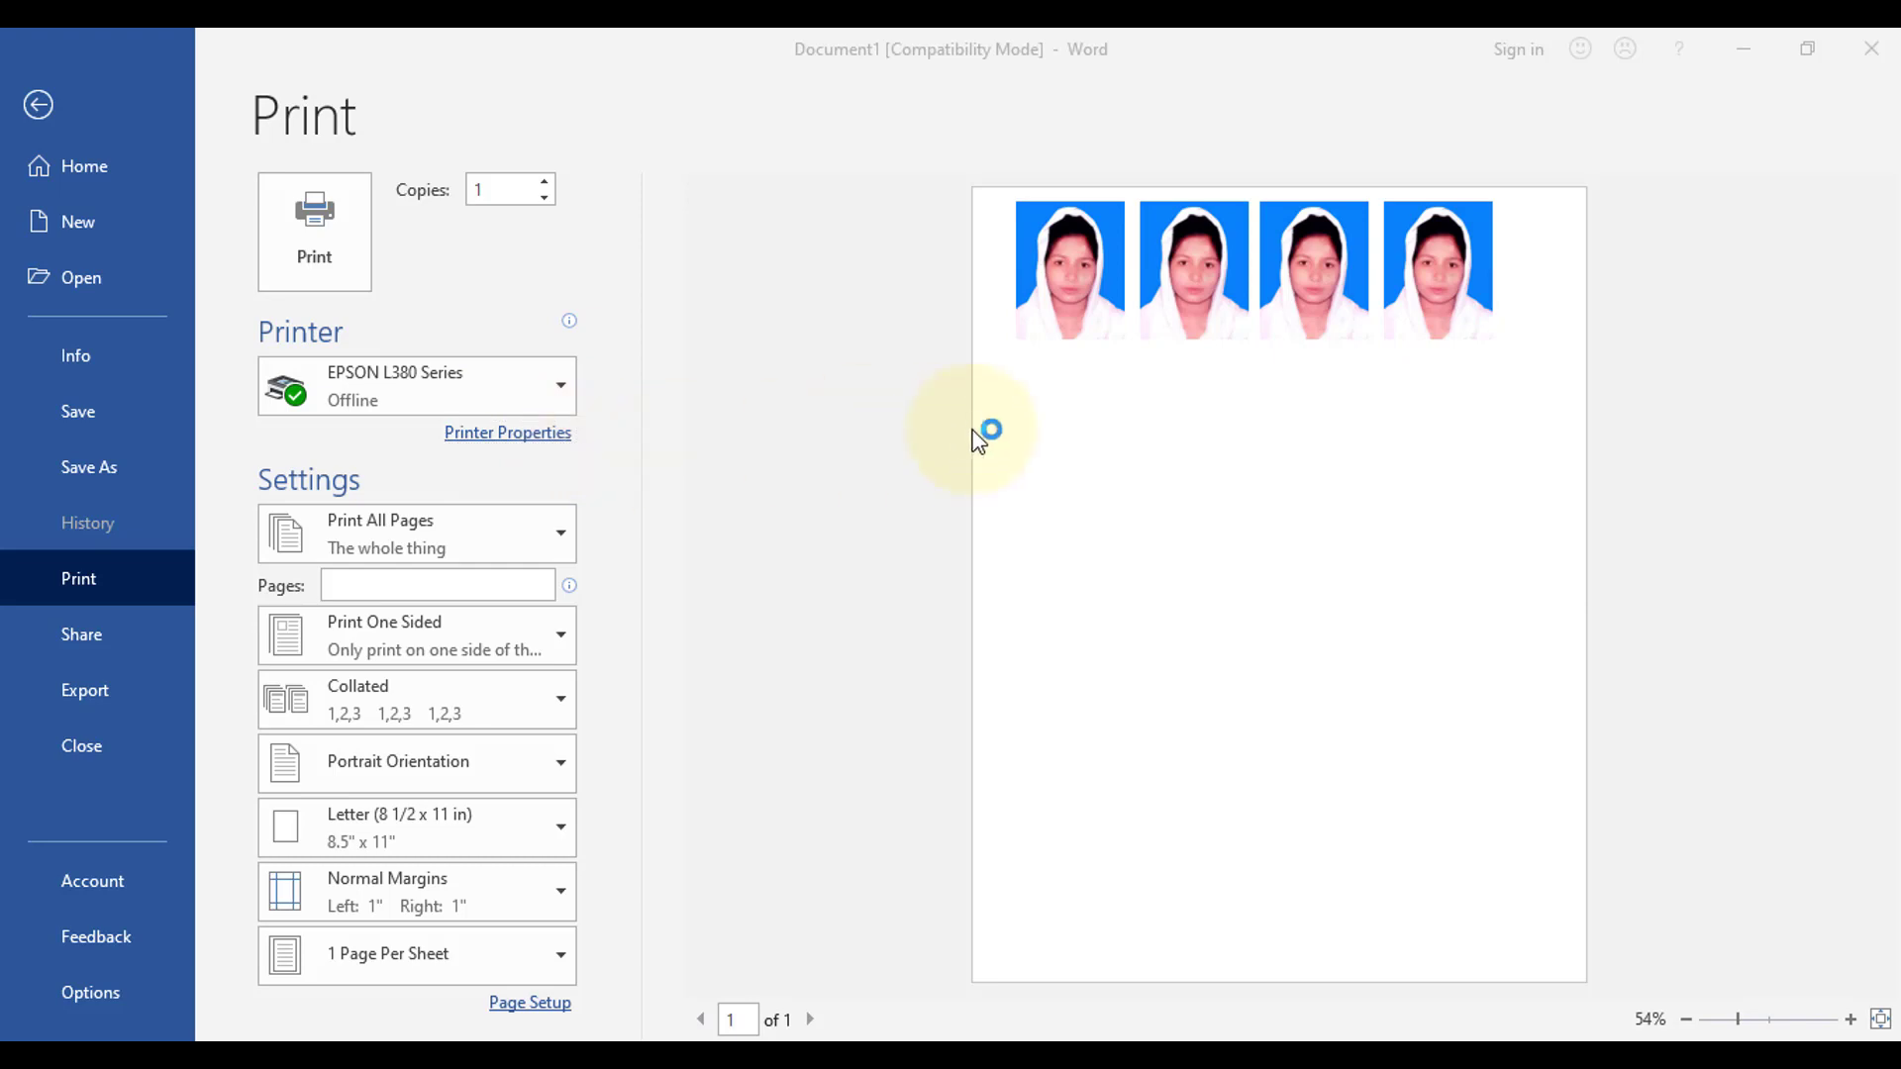
drag(488, 64, 769, 87)
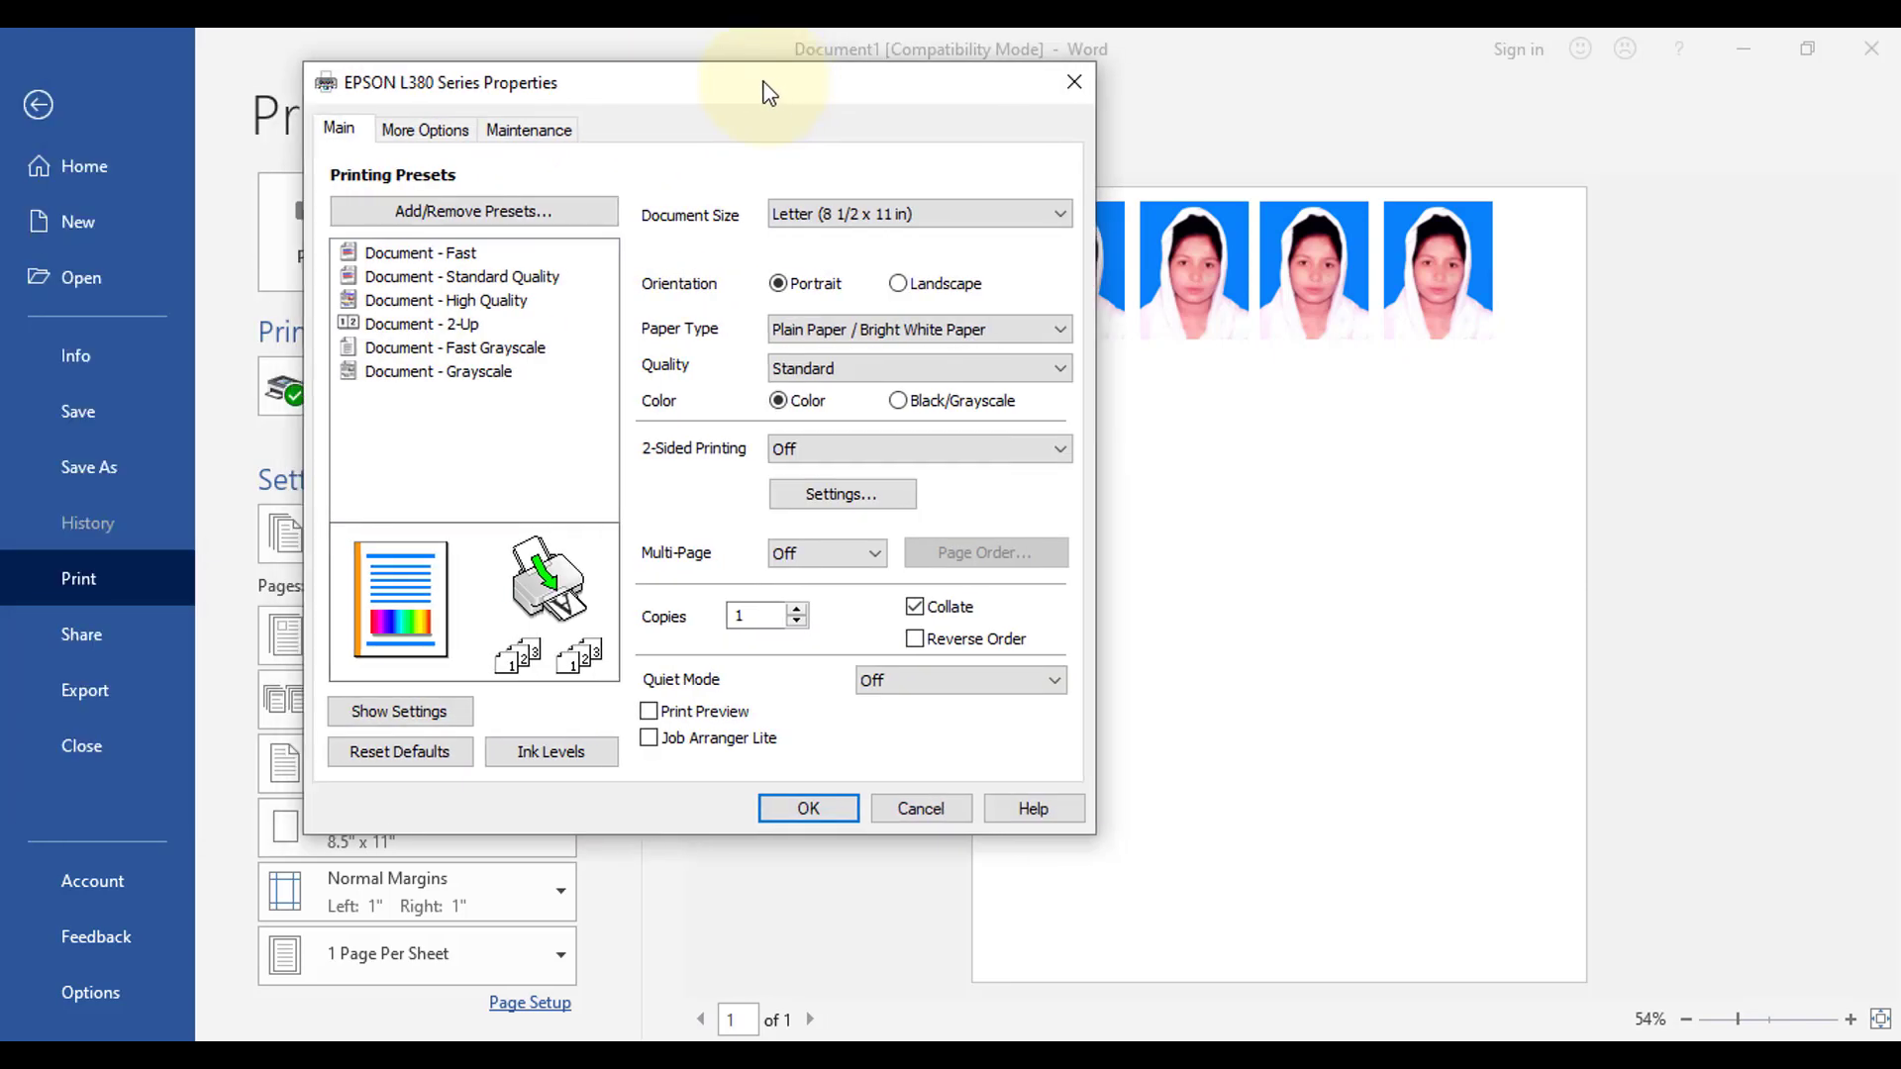
click(459, 303)
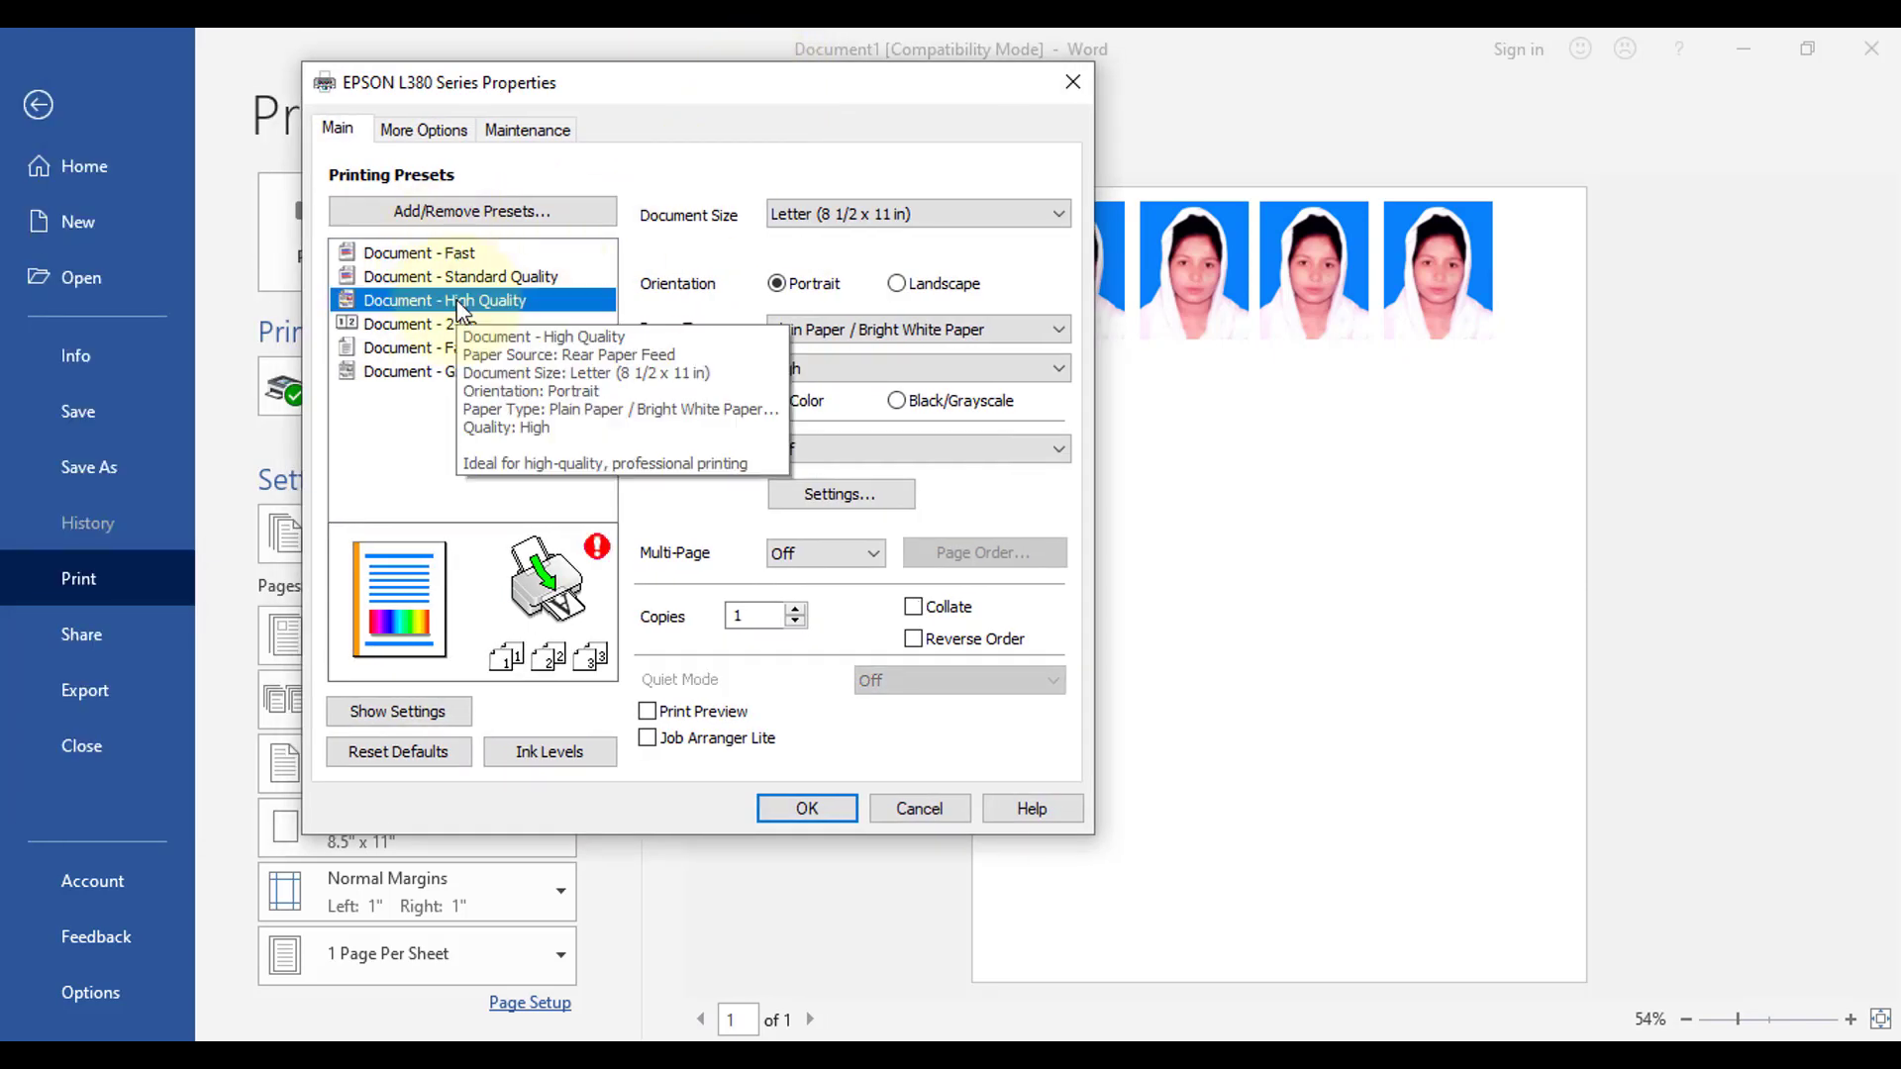
click(807, 809)
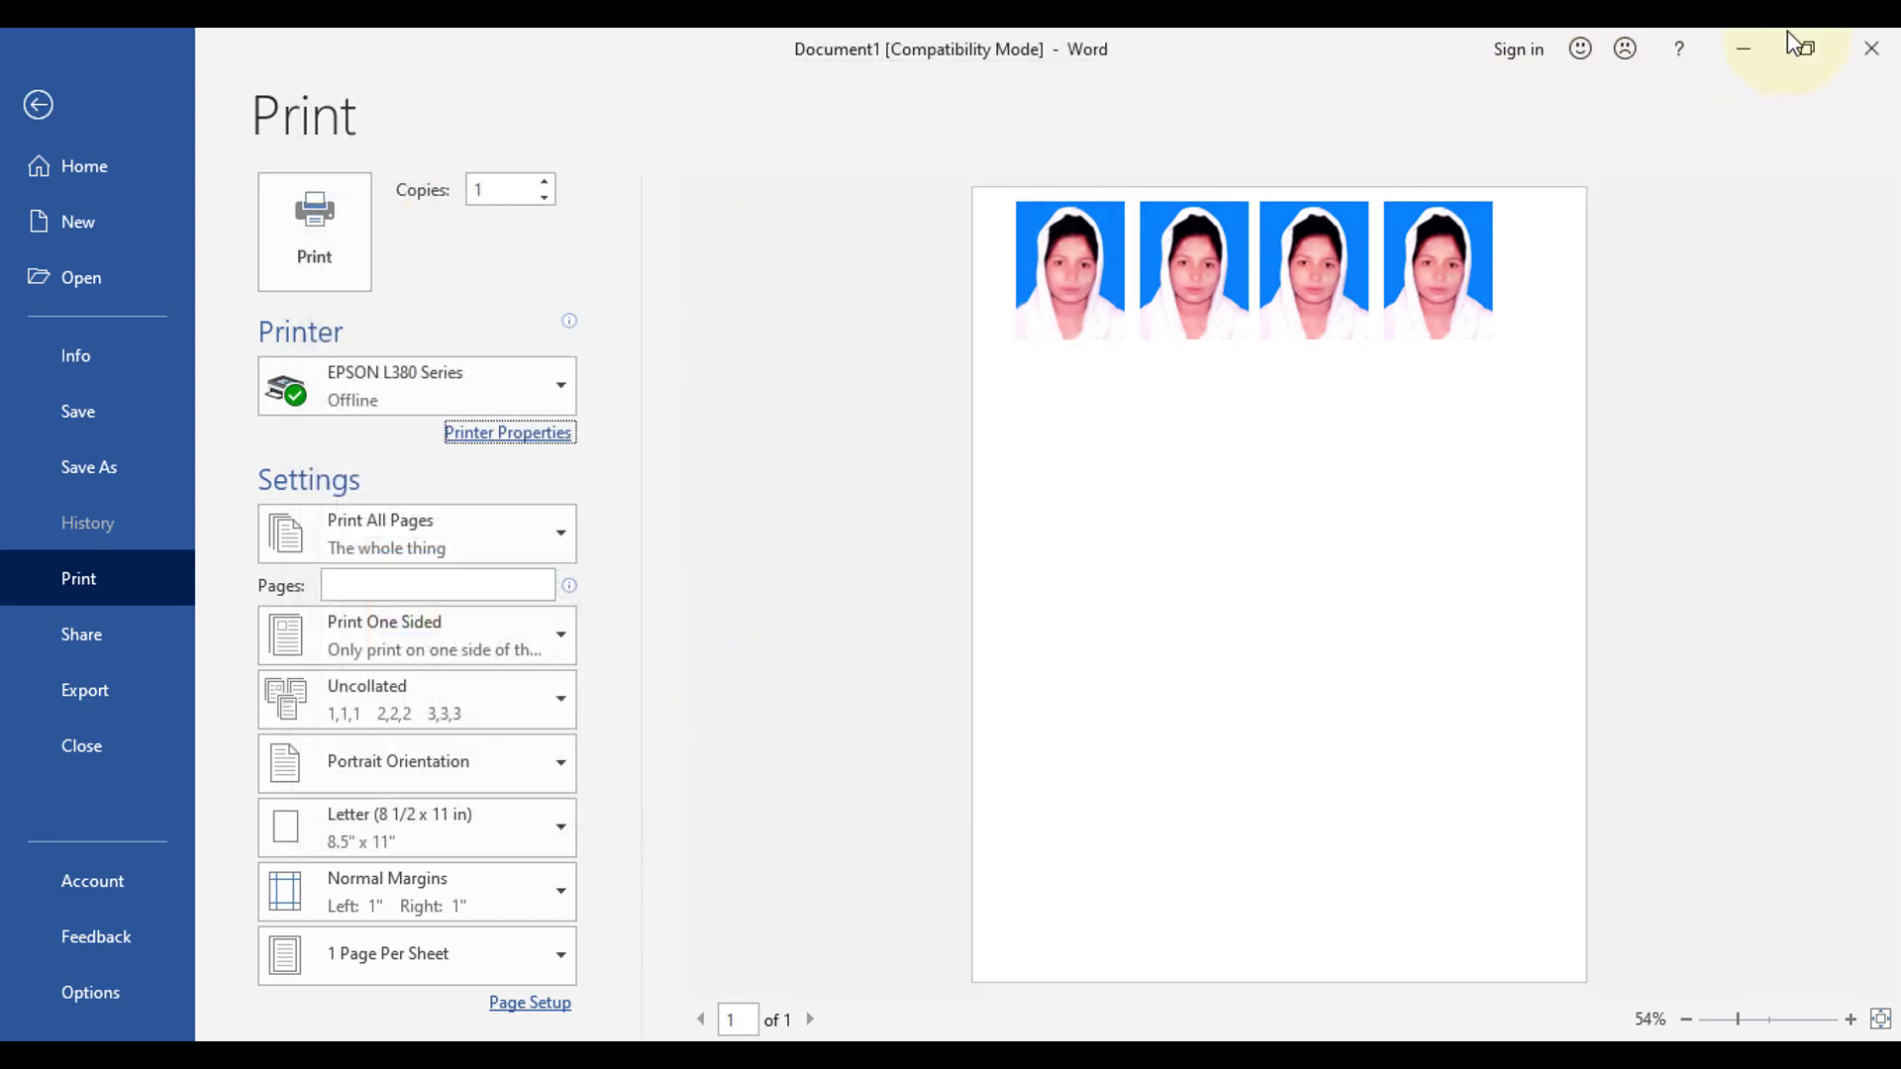
click(1870, 48)
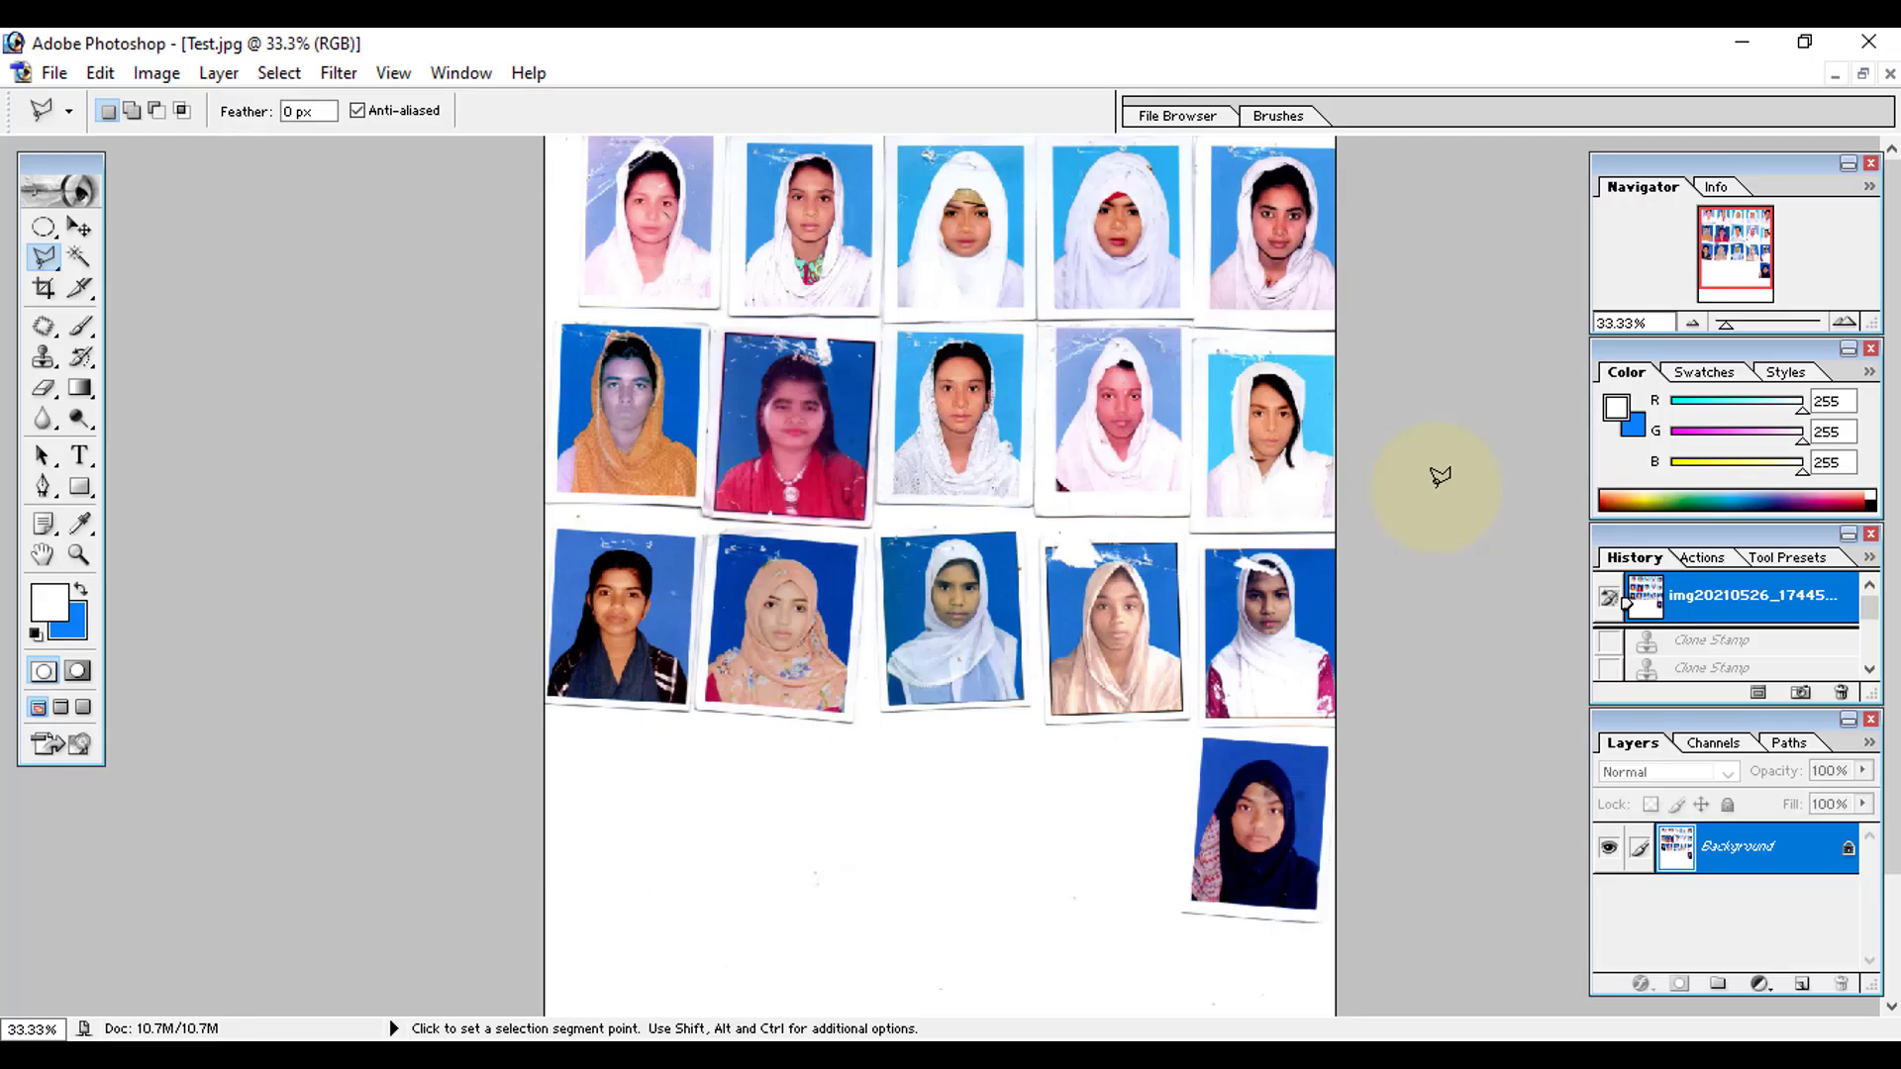